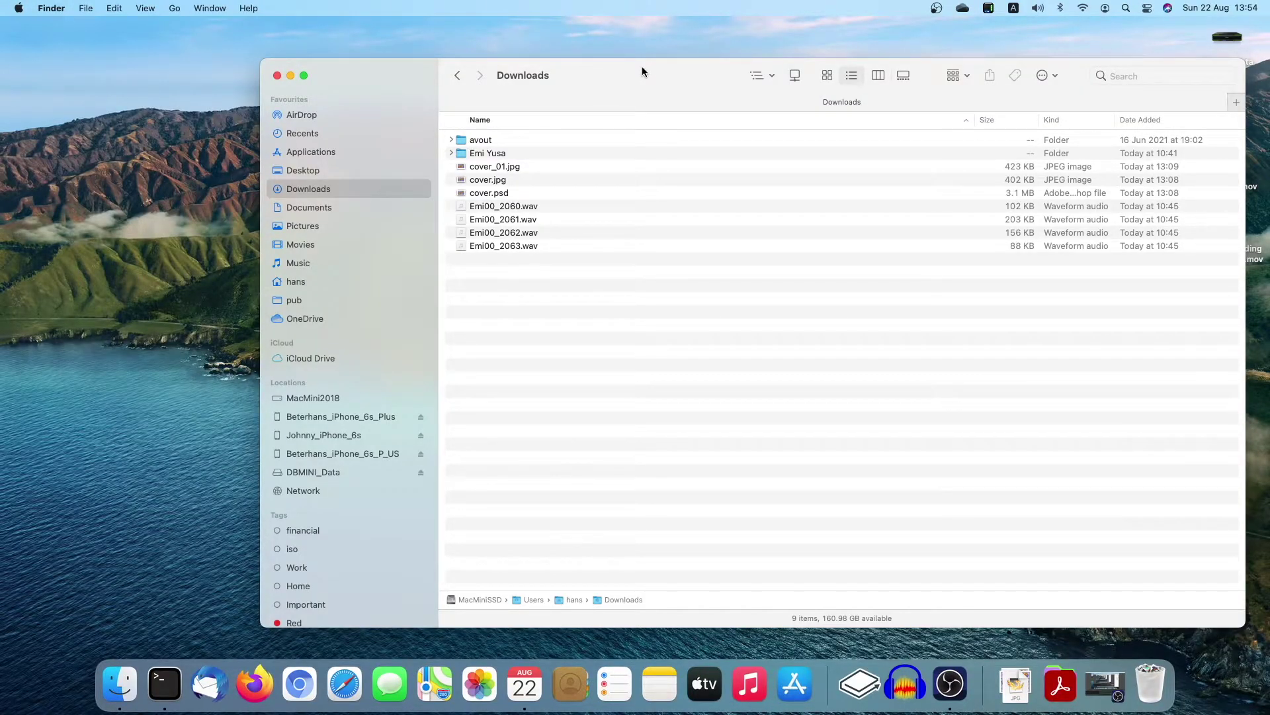
Select and deselect the four Emi00_2060–2063 WAV files in the Downloads folder
{"action": "left_click_drag", "start_coordinate": [642, 73], "coordinate": [598, 41]}
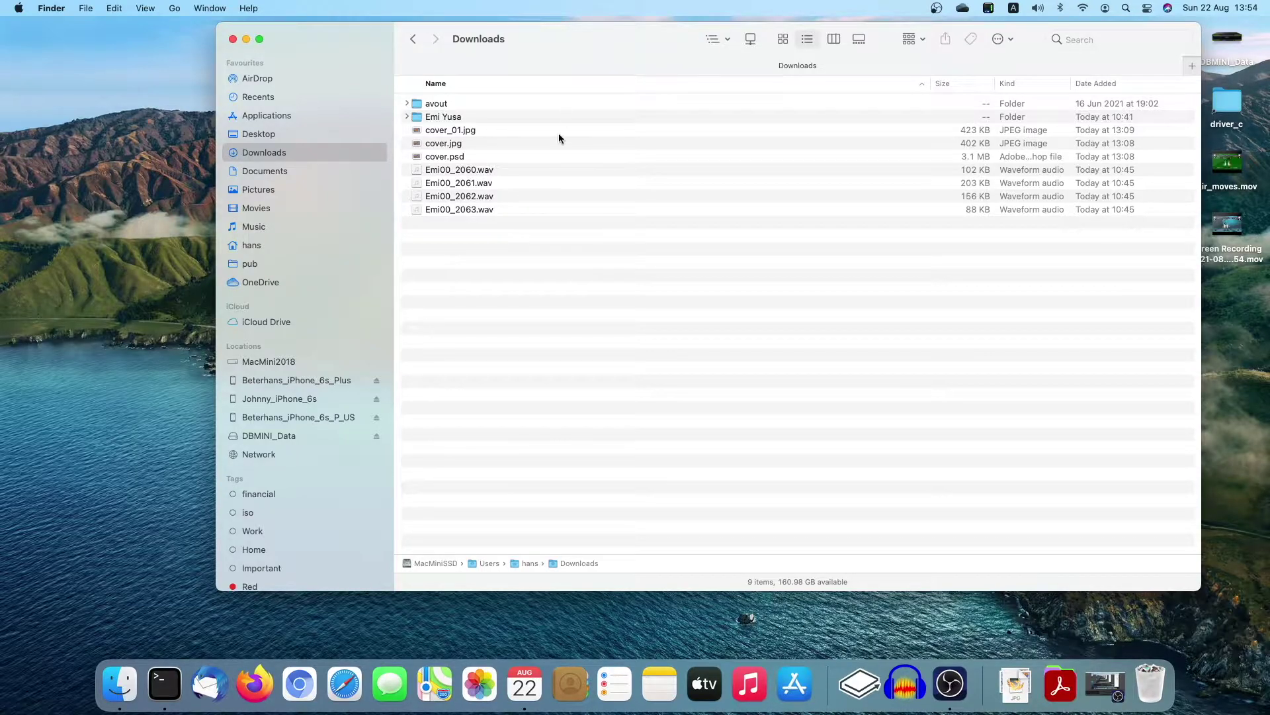
{"action": "left_click", "coordinate": [538, 171]}
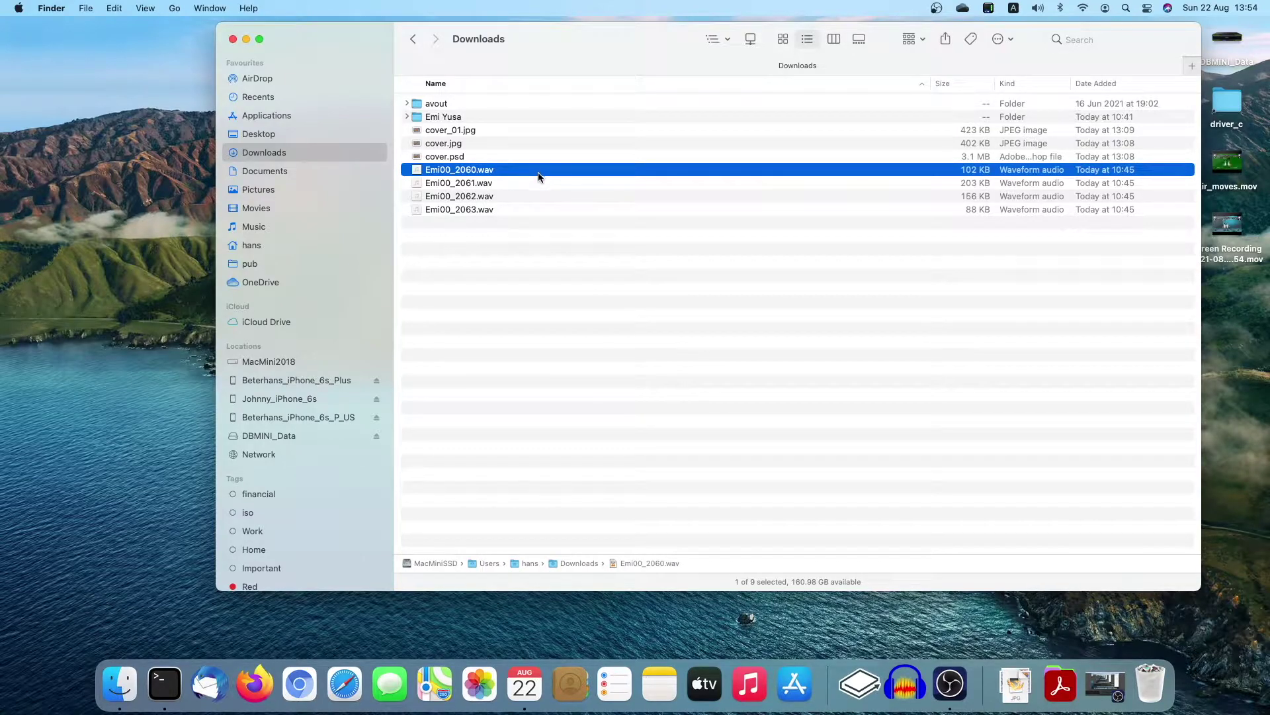
{"action": "left_click", "coordinate": [498, 210], "text": "shift"}
{"action": "left_click", "coordinate": [511, 266]}
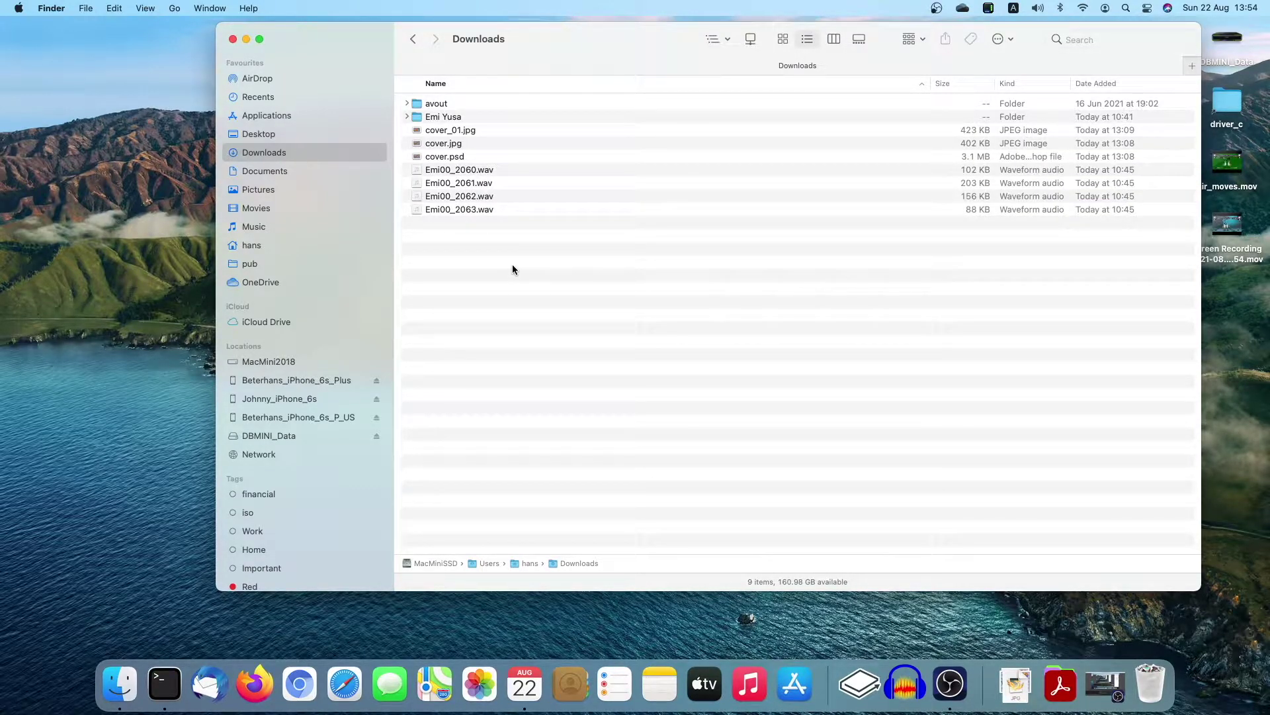
{"action": "left_click", "coordinate": [499, 171]}
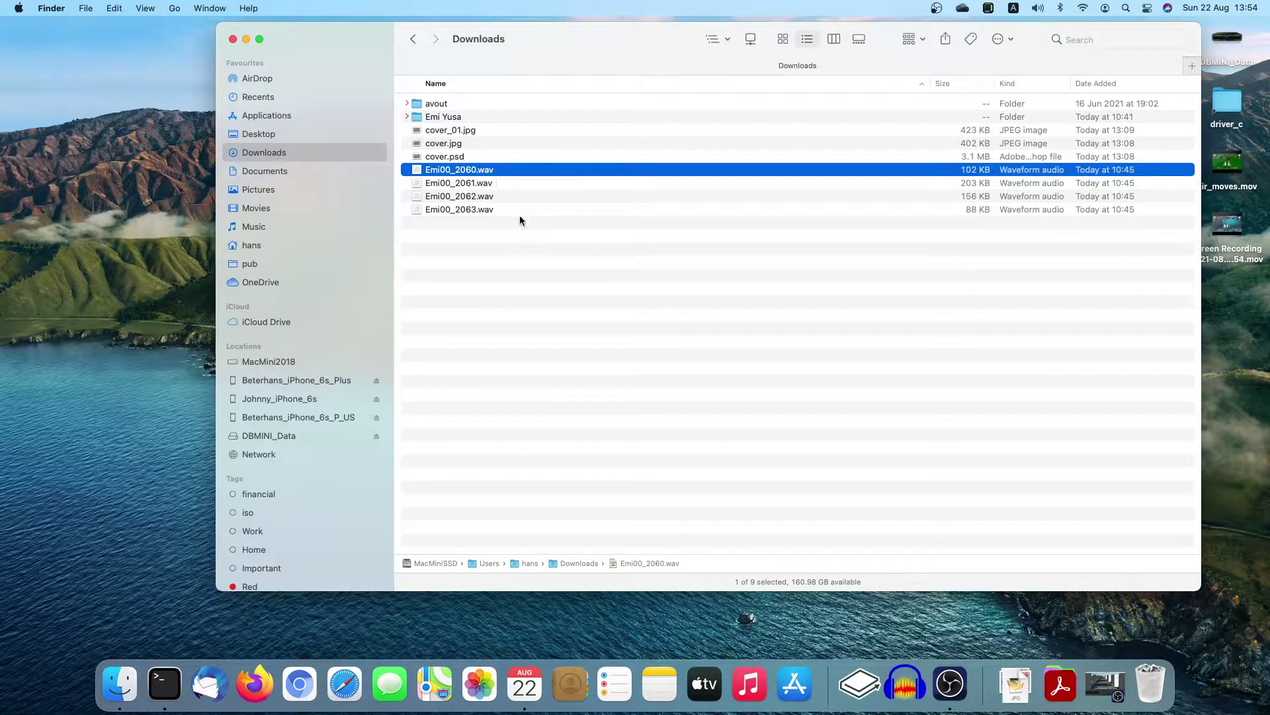
{"action": "left_click", "coordinate": [507, 184]}
{"action": "left_click", "coordinate": [499, 194]}
{"action": "left_click", "coordinate": [494, 210]}
{"action": "left_click", "coordinate": [498, 199]}
{"action": "key", "text": "Up"}
{"action": "key", "text": "Up"}
Reselect all four WAV files, clear the selection, and launch Audacity from the Dock
{"action": "left_click_drag", "start_coordinate": [563, 40], "coordinate": [569, 42]}
{"action": "left_click", "coordinate": [668, 281]}
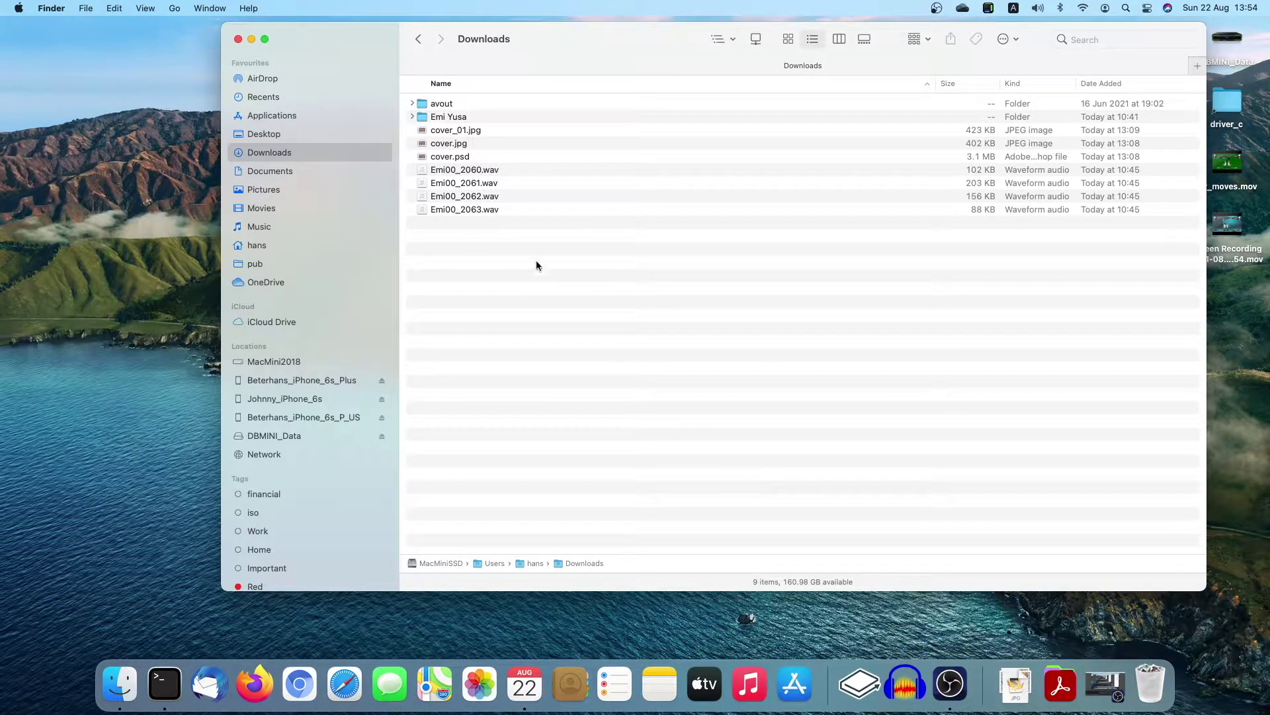
{"action": "left_click", "coordinate": [487, 173]}
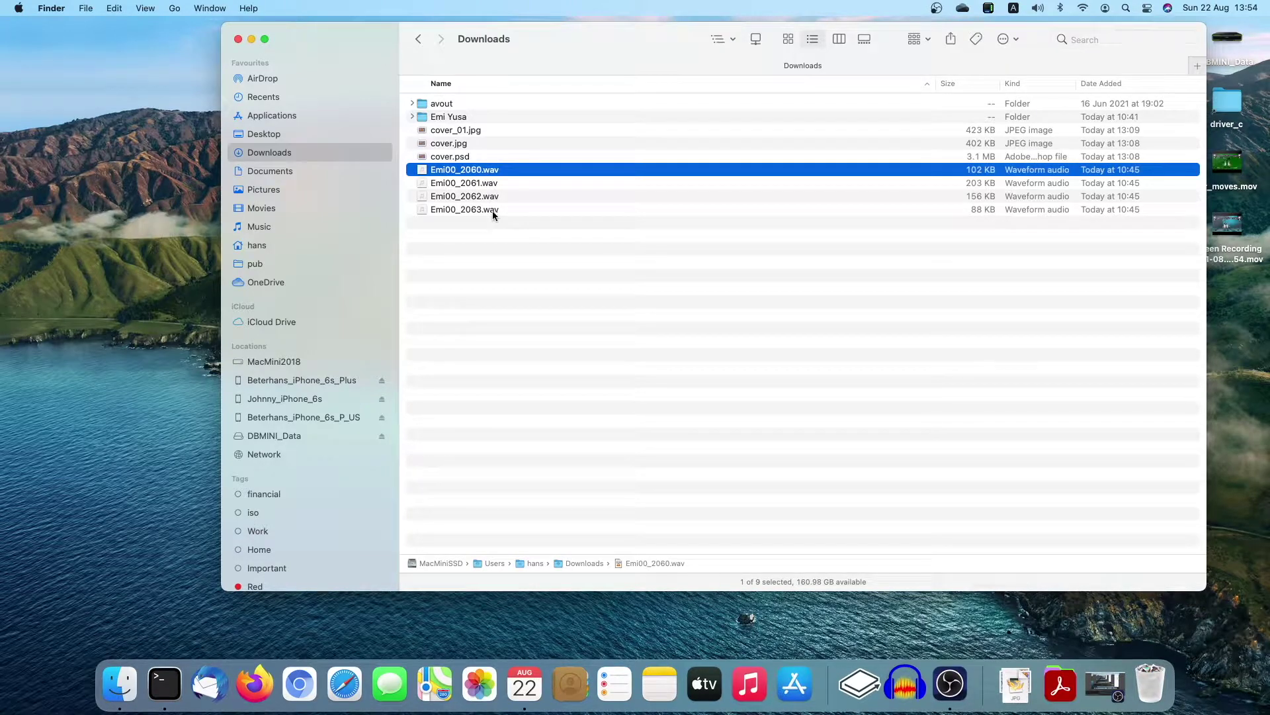
{"action": "left_click", "coordinate": [492, 210], "text": "shift"}
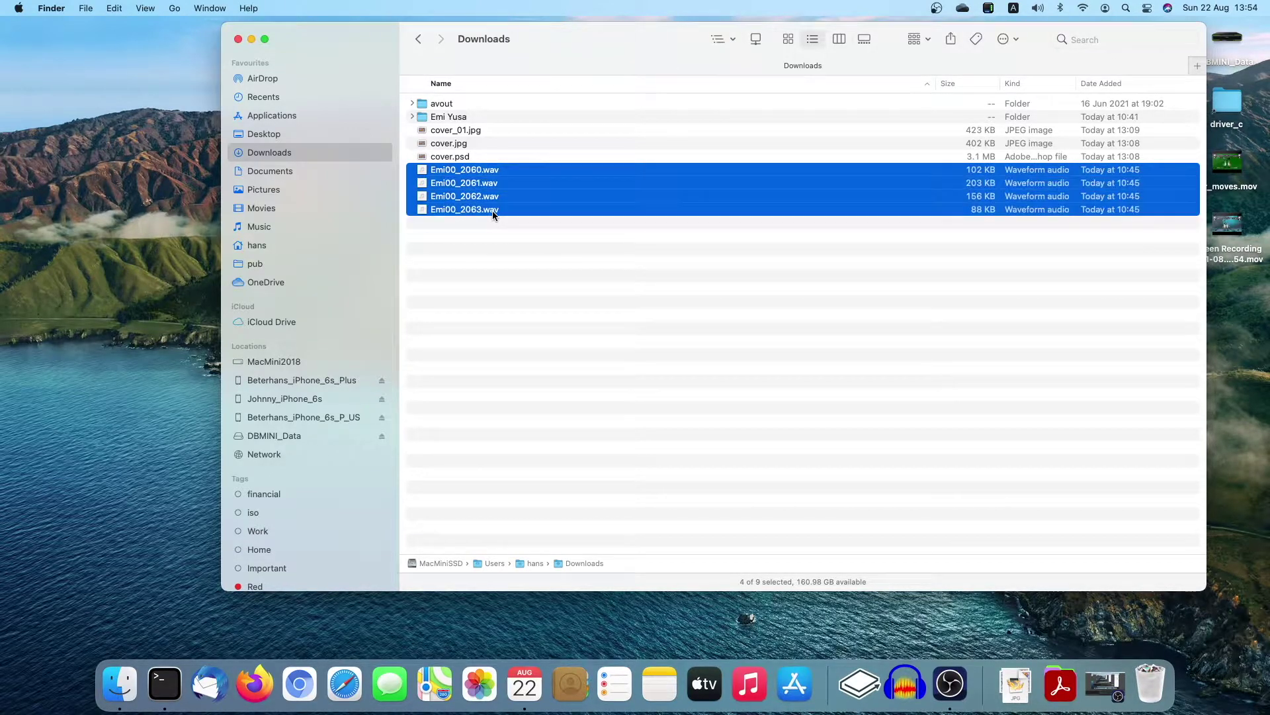
{"action": "left_click", "coordinate": [685, 368]}
{"action": "left_click", "coordinate": [904, 682]}
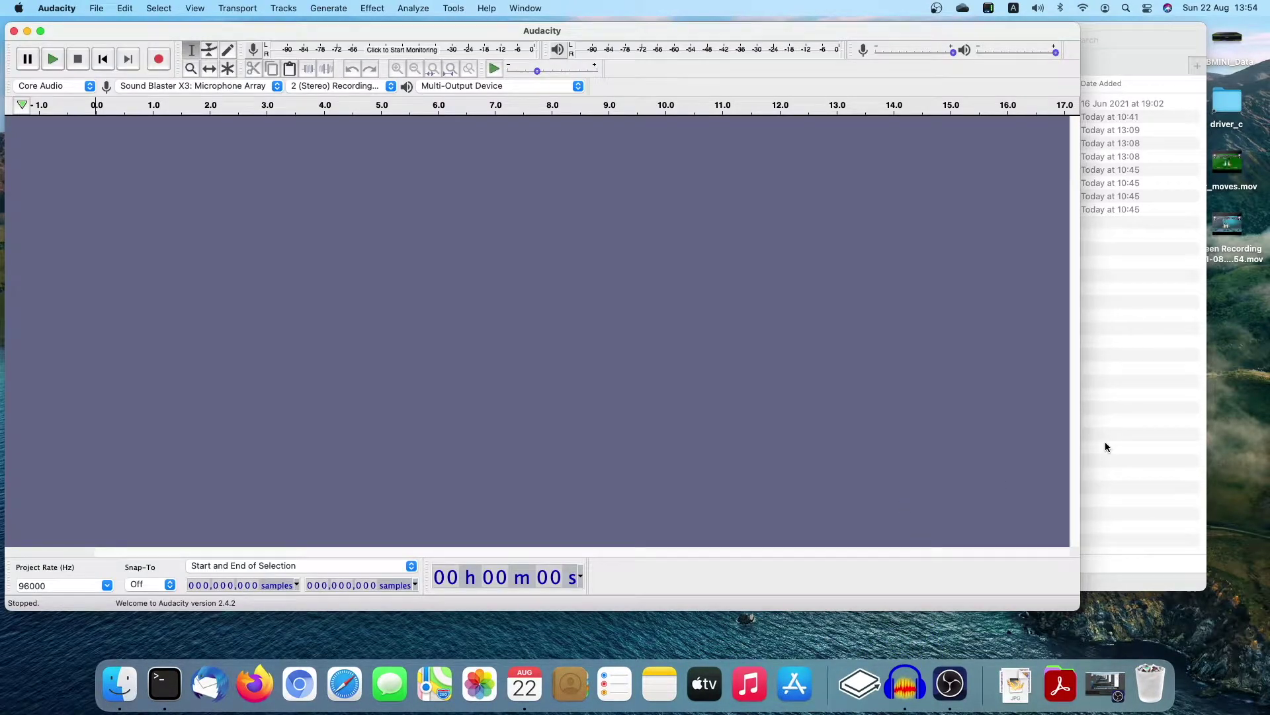
Import Emi00_2060.wav into Audacity by dragging it from Finder
{"action": "left_click", "coordinate": [1105, 446]}
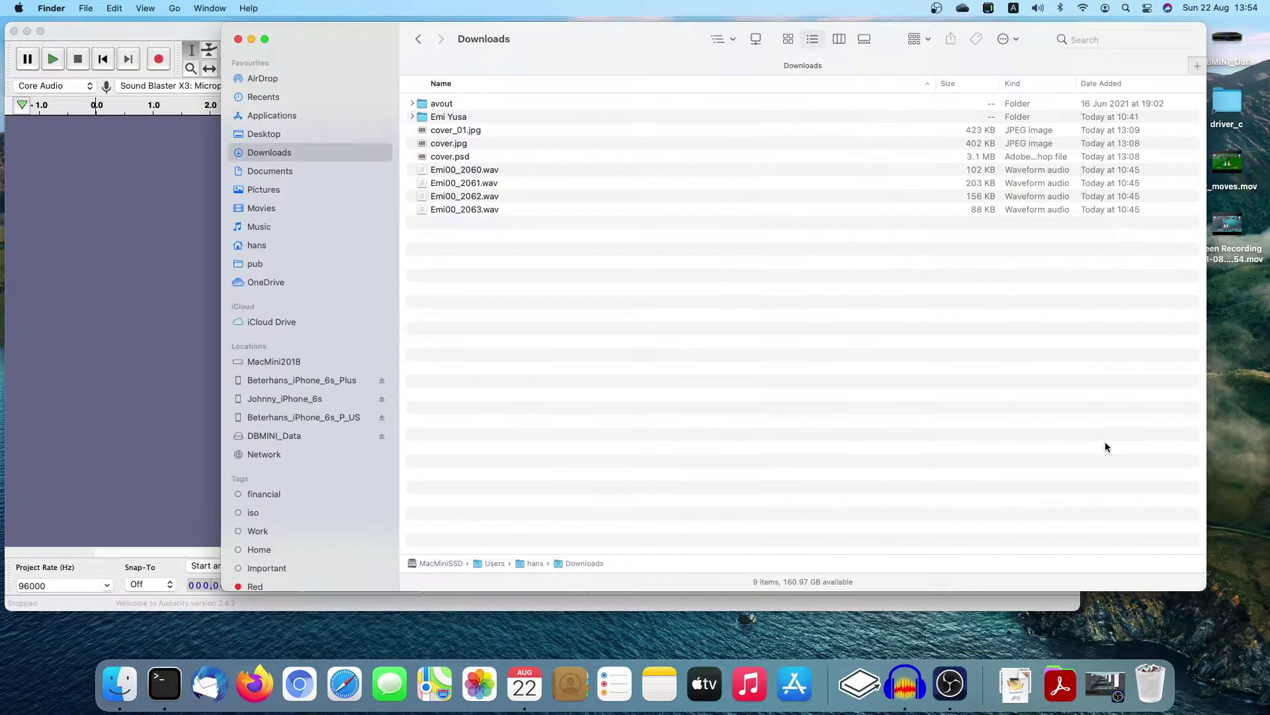
{"action": "left_click", "coordinate": [465, 171]}
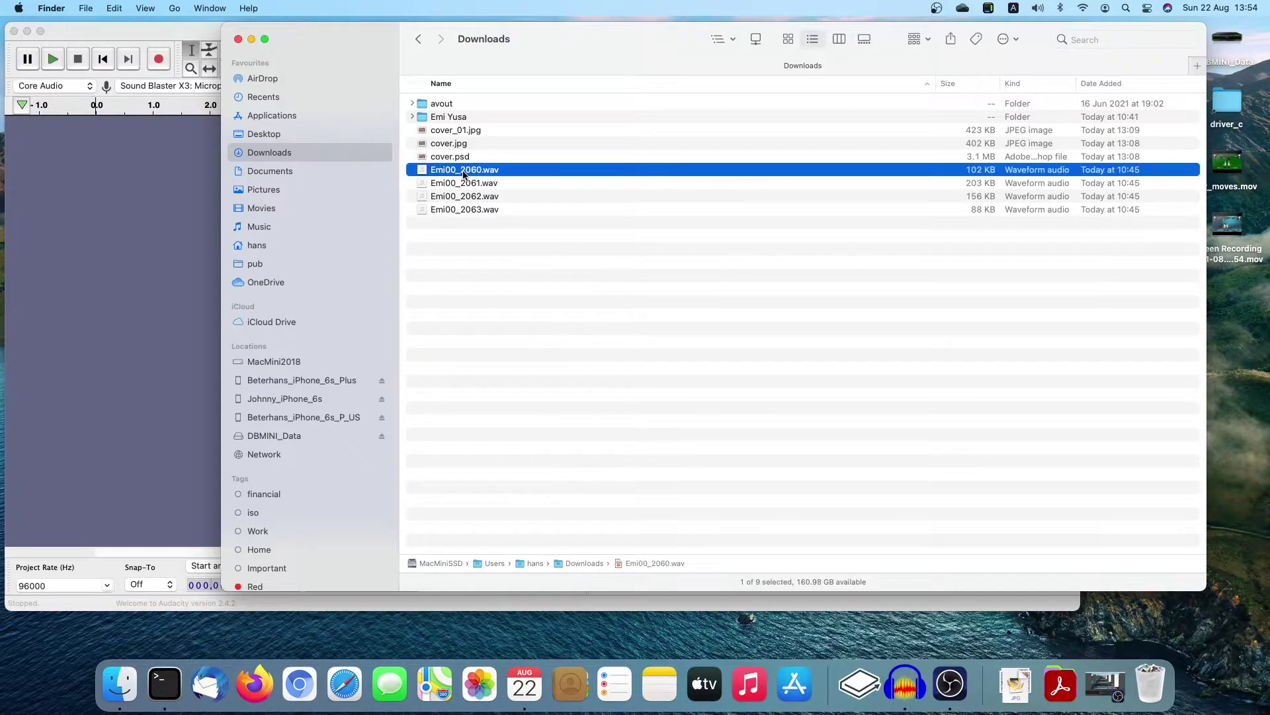
{"action": "left_click_drag", "start_coordinate": [465, 172], "coordinate": [146, 222]}
Play the Emi00_2060 track from the start, then stop it
{"action": "left_click", "coordinate": [178, 156]}
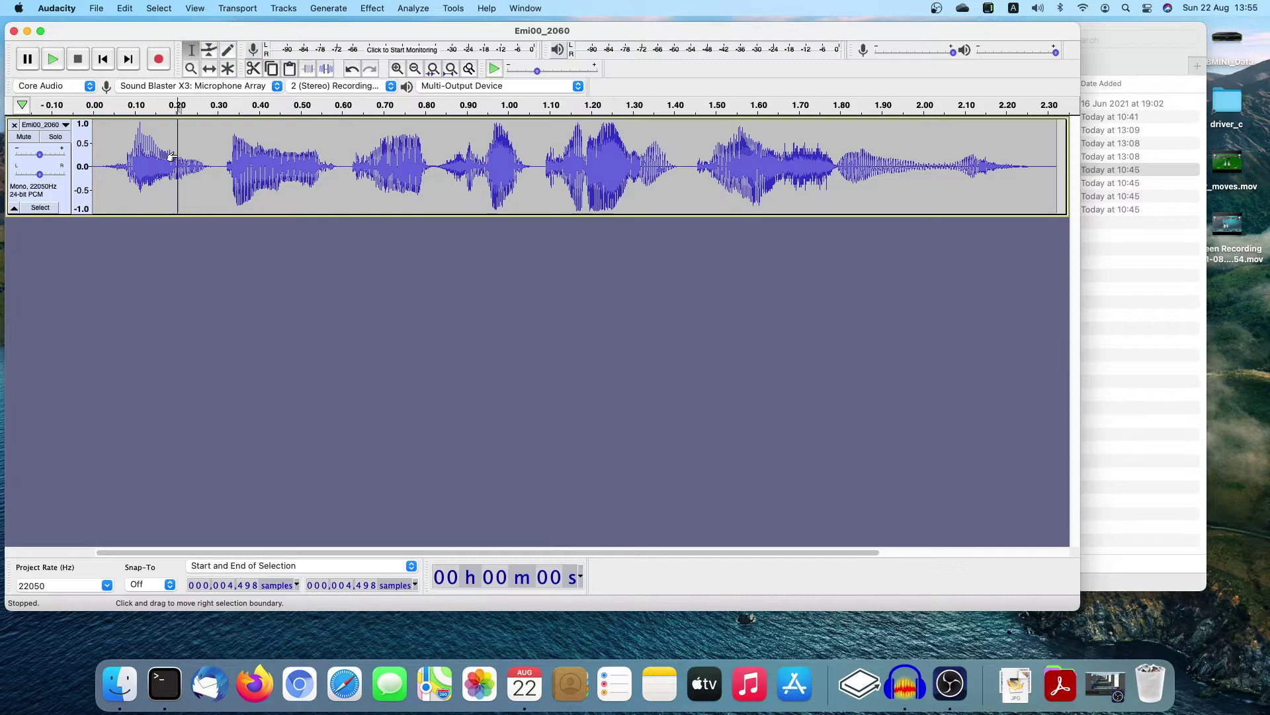
{"action": "left_click", "coordinate": [104, 61]}
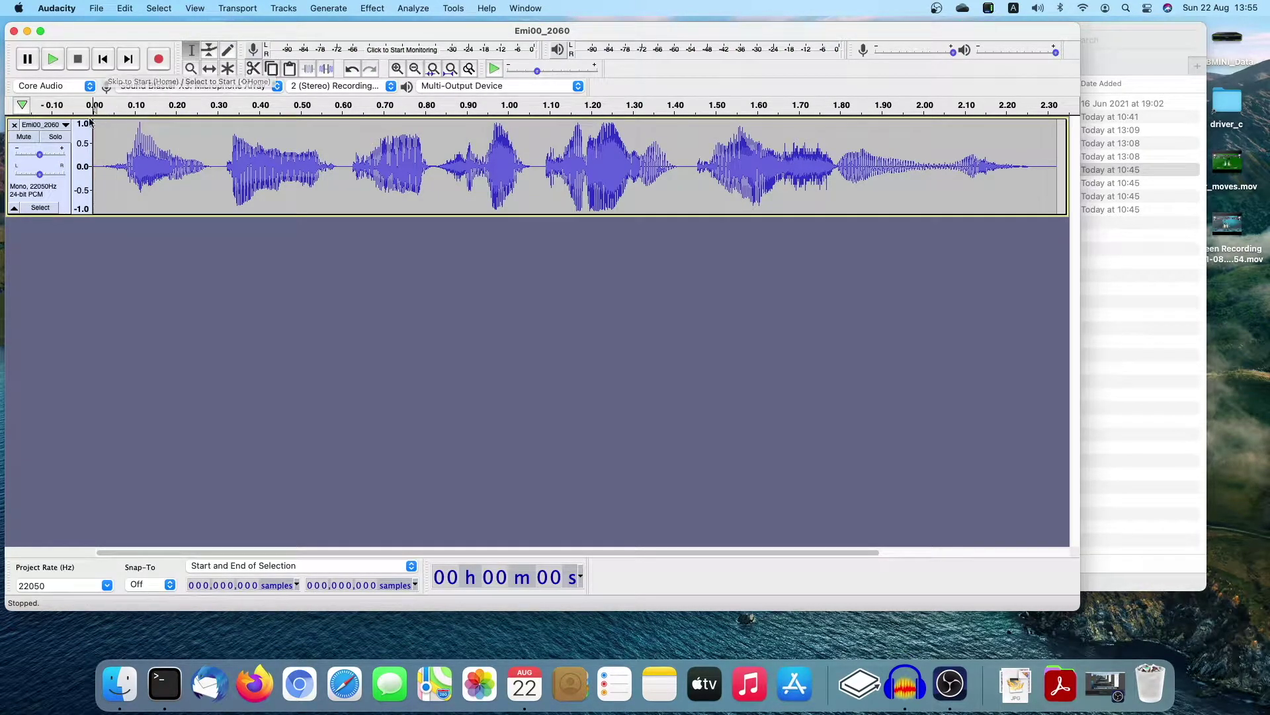
{"action": "left_click", "coordinate": [53, 60]}
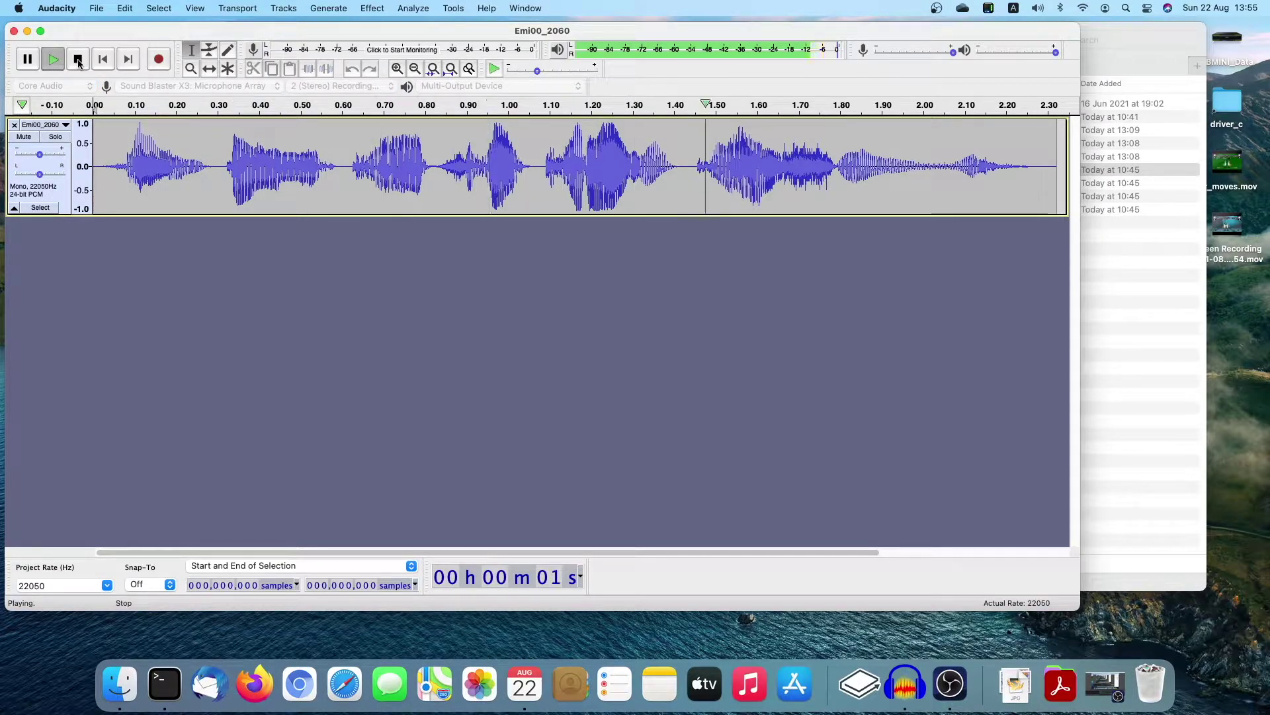
{"action": "left_click", "coordinate": [78, 61]}
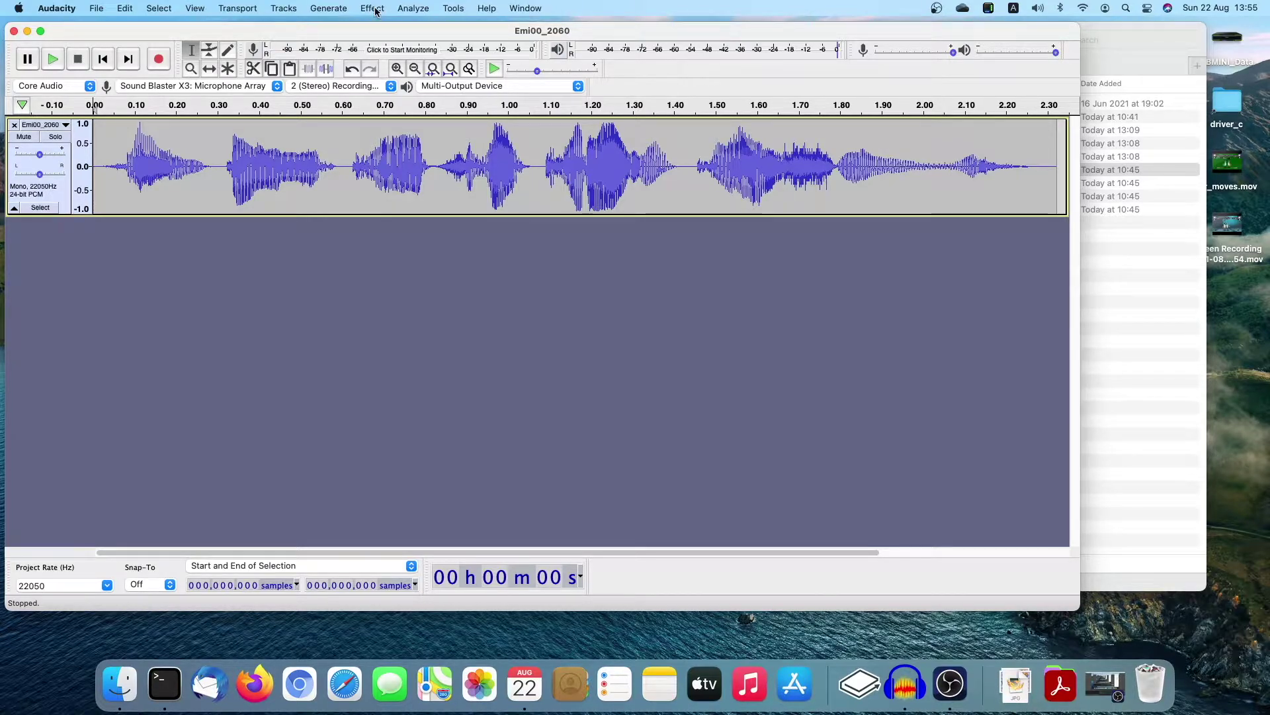
Compress the whole Emi00_2060 track at −12 dB threshold and 6:1 ratio
{"action": "double_click", "coordinate": [1003, 173]}
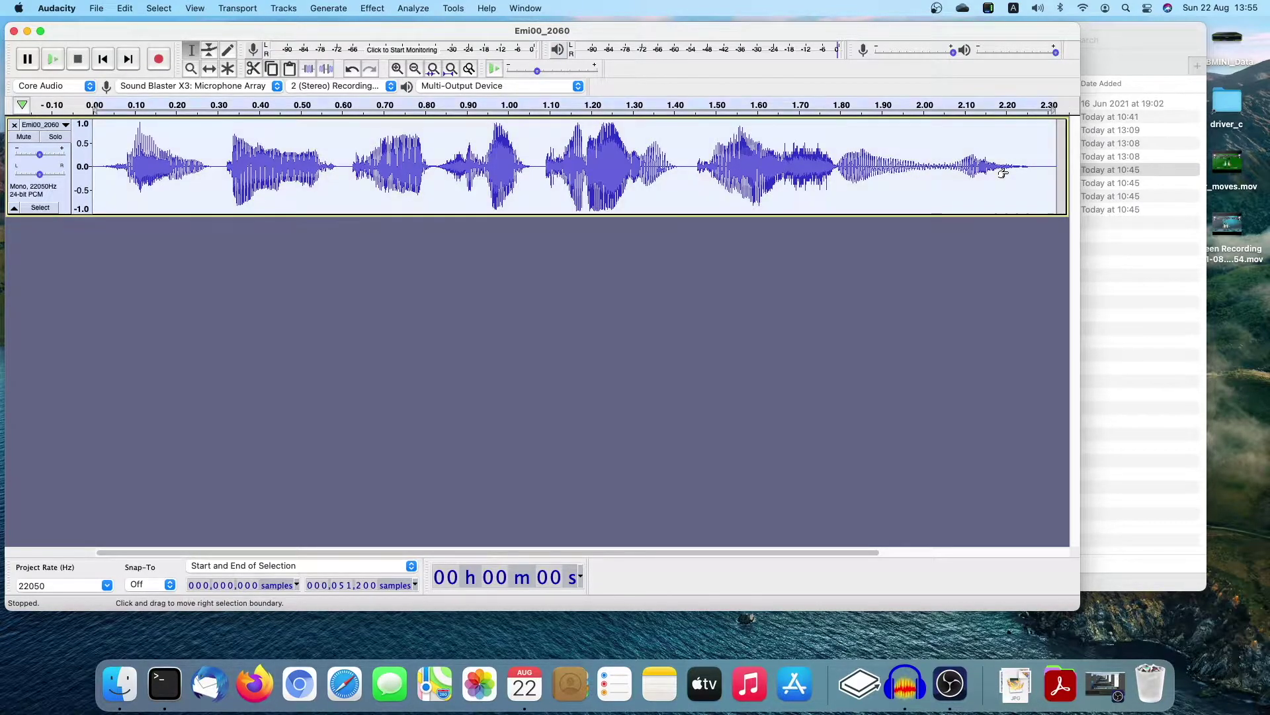
{"action": "left_click", "coordinate": [371, 9]}
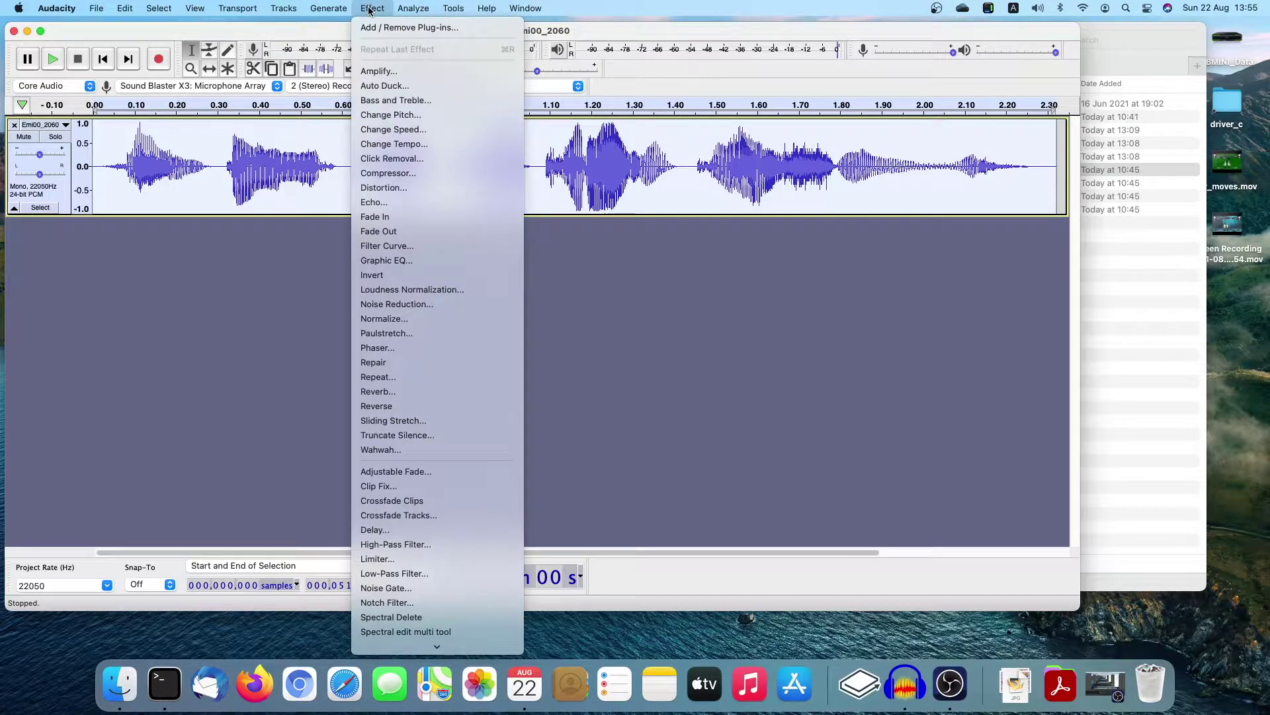
{"action": "left_click", "coordinate": [397, 174]}
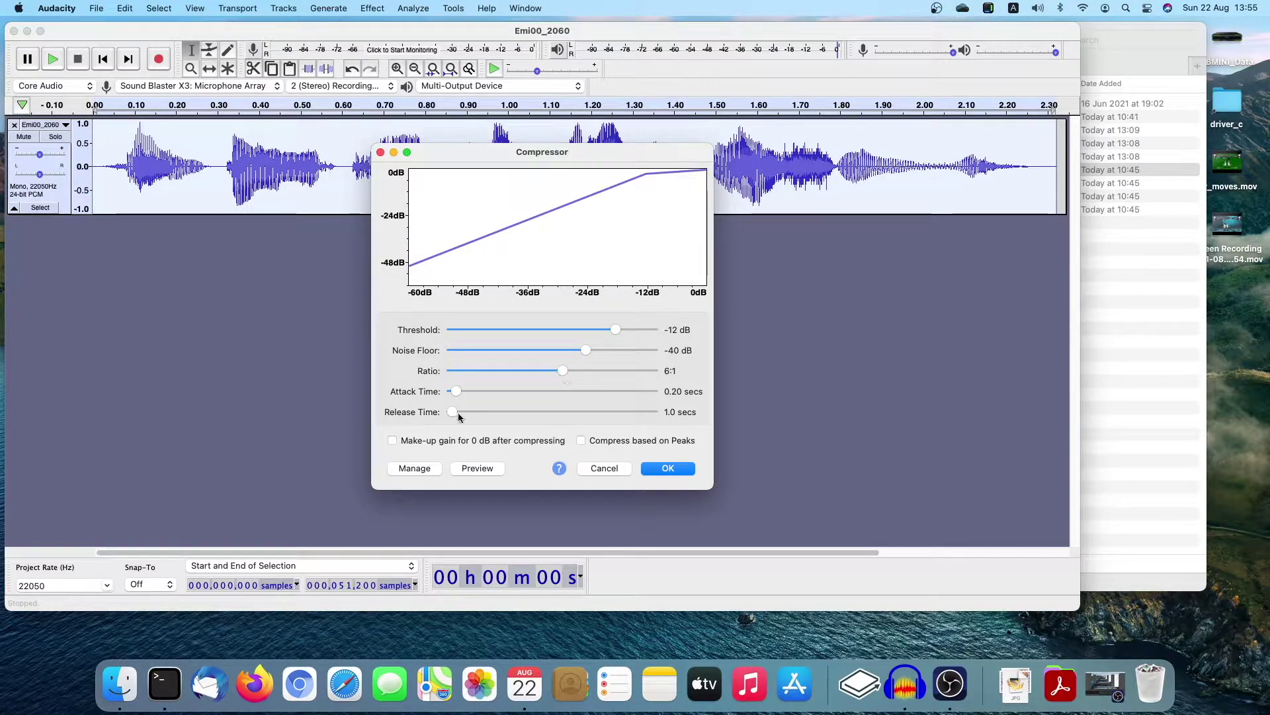
{"action": "left_click", "coordinate": [667, 468]}
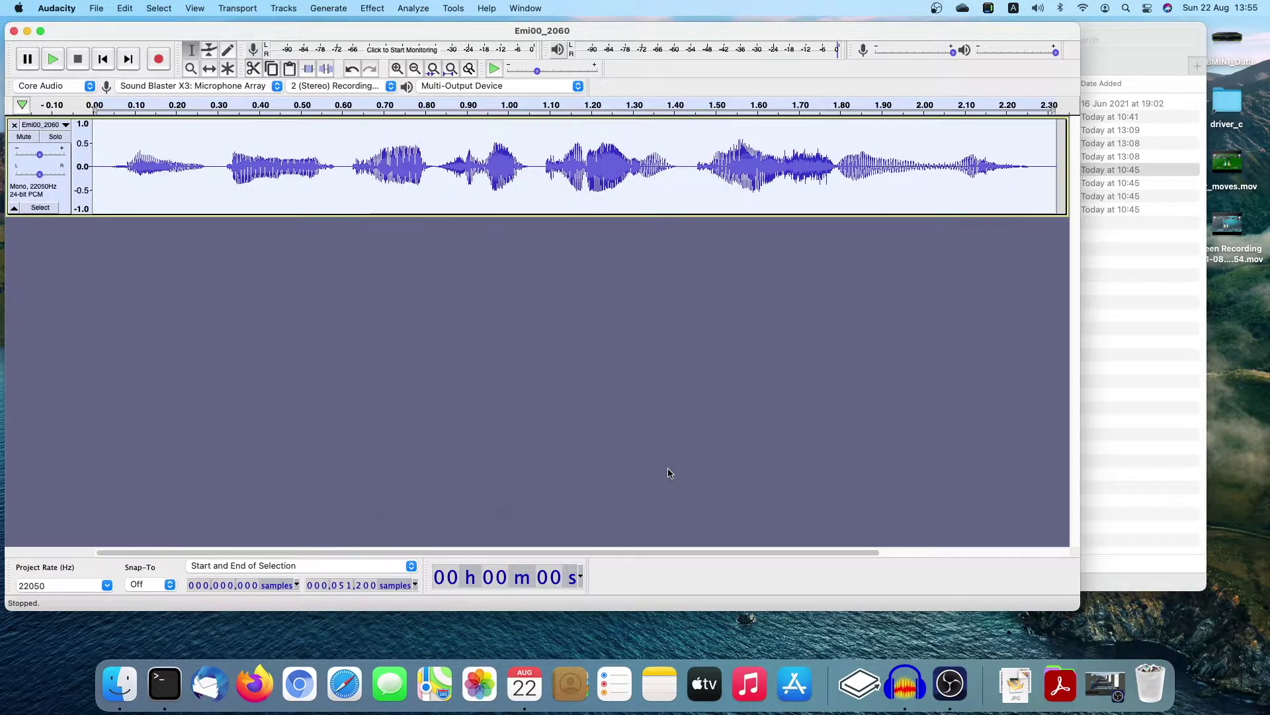
Amplify the track by 12 dB with clipping allowed, then clear the selection
{"action": "left_click", "coordinate": [372, 8]}
{"action": "left_click", "coordinate": [386, 73]}
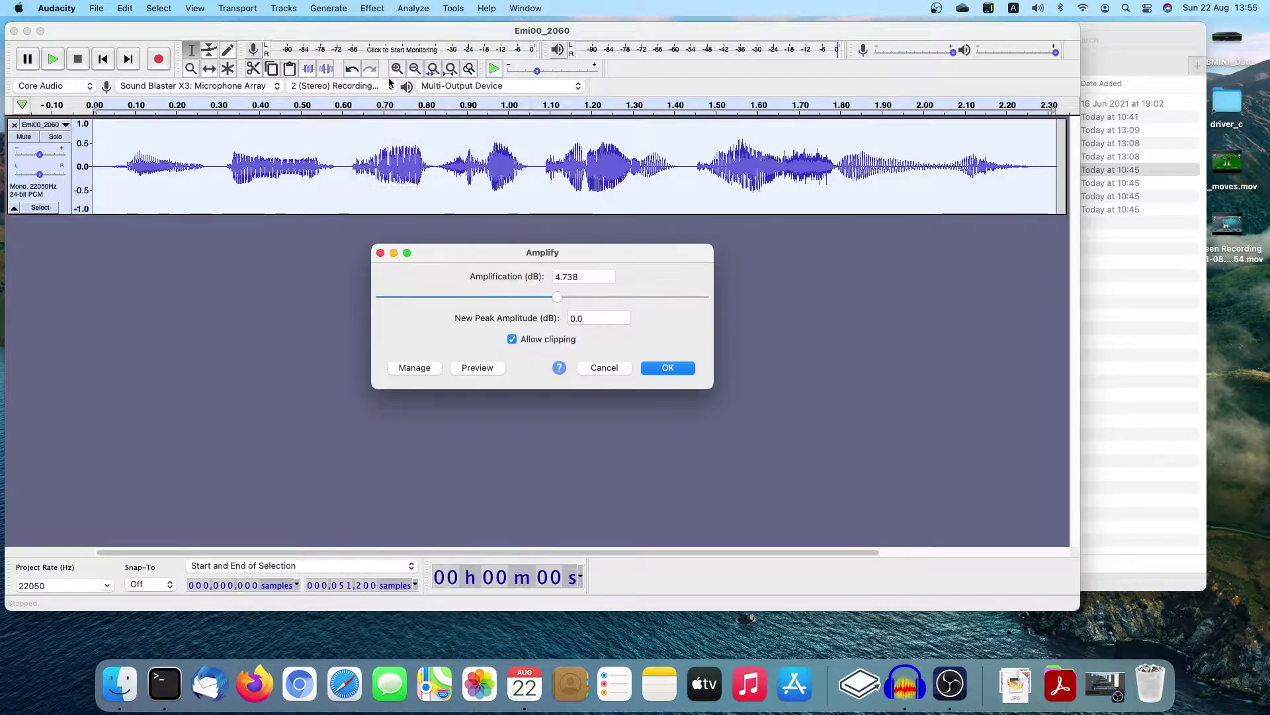
{"action": "double_click", "coordinate": [582, 275]}
{"action": "type", "text": "12"}
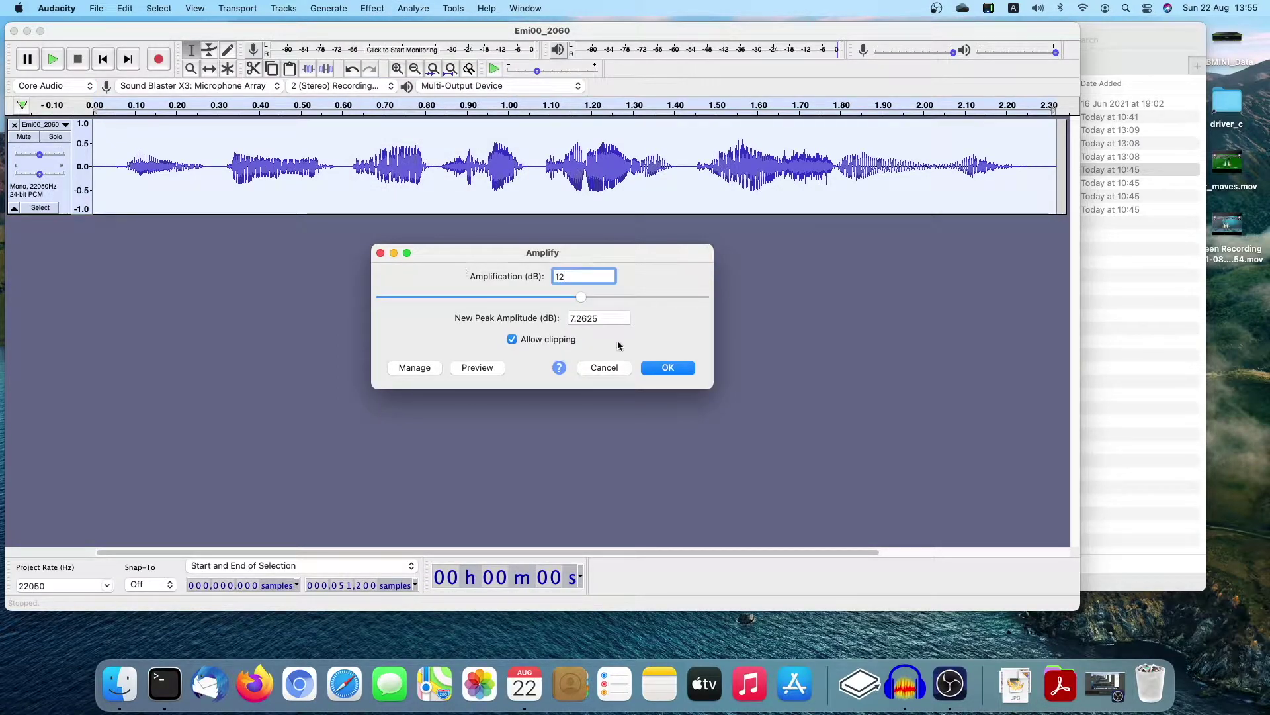
{"action": "left_click", "coordinate": [683, 370]}
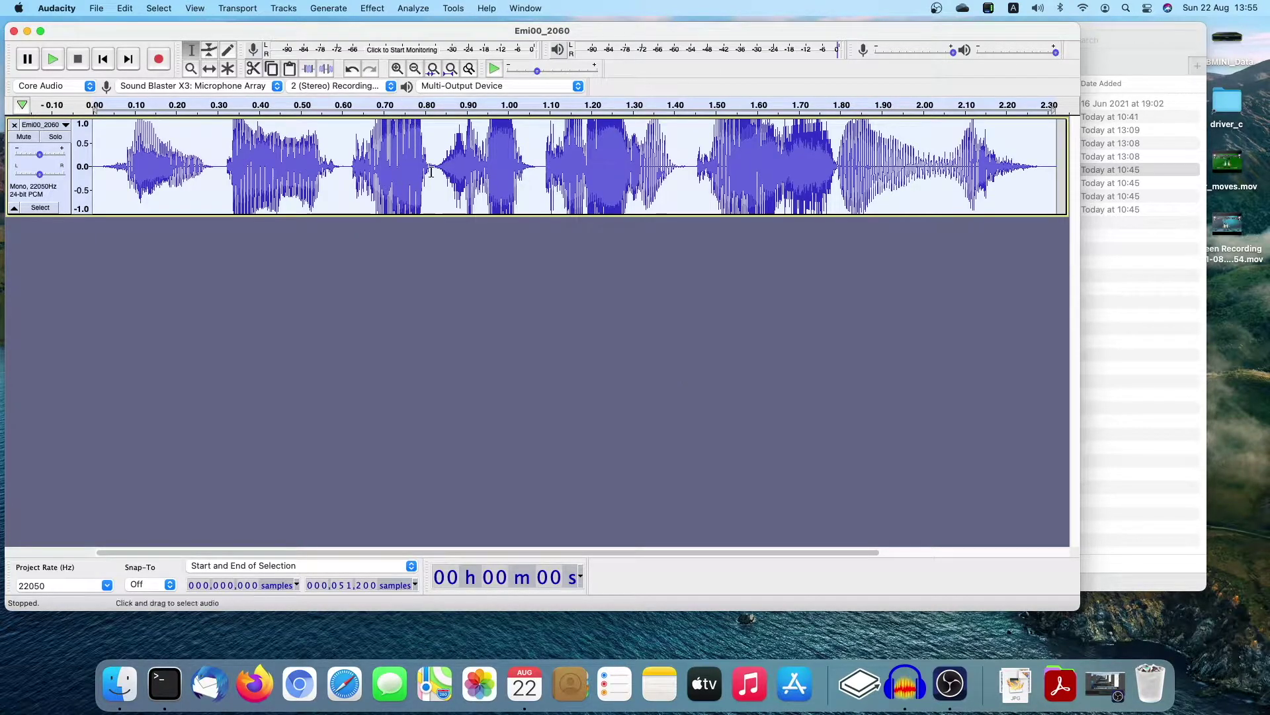
{"action": "left_click", "coordinate": [645, 326]}
Play and stop the compressed, boosted track, then go to Tools > Macros
{"action": "left_click", "coordinate": [62, 62]}
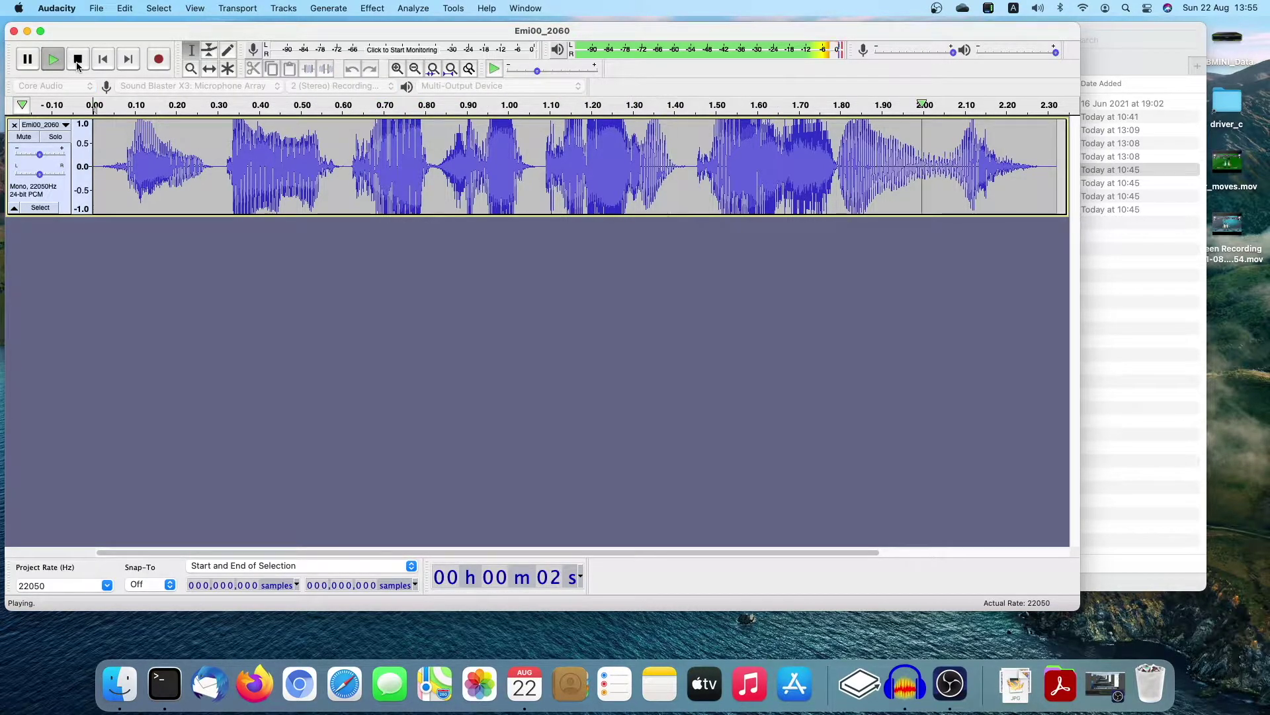
{"action": "left_click", "coordinate": [78, 59]}
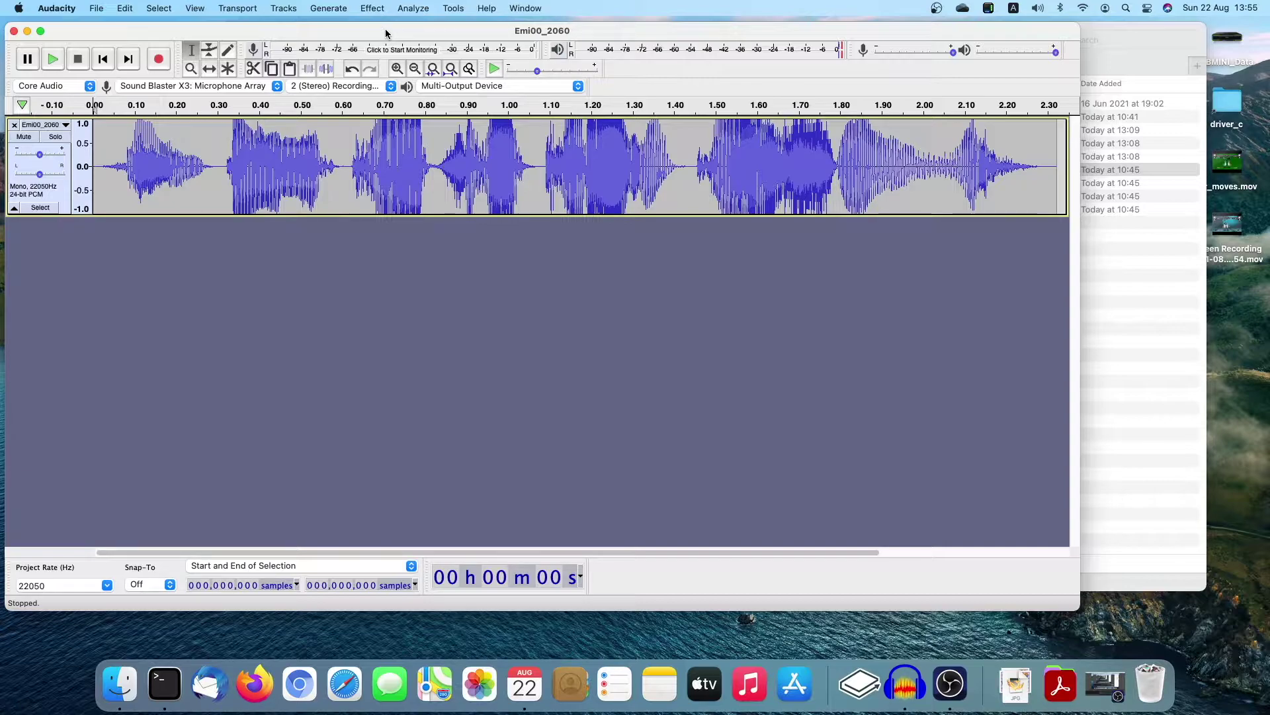
{"action": "left_click", "coordinate": [462, 9]}
{"action": "mouse_move", "coordinate": [476, 60]}
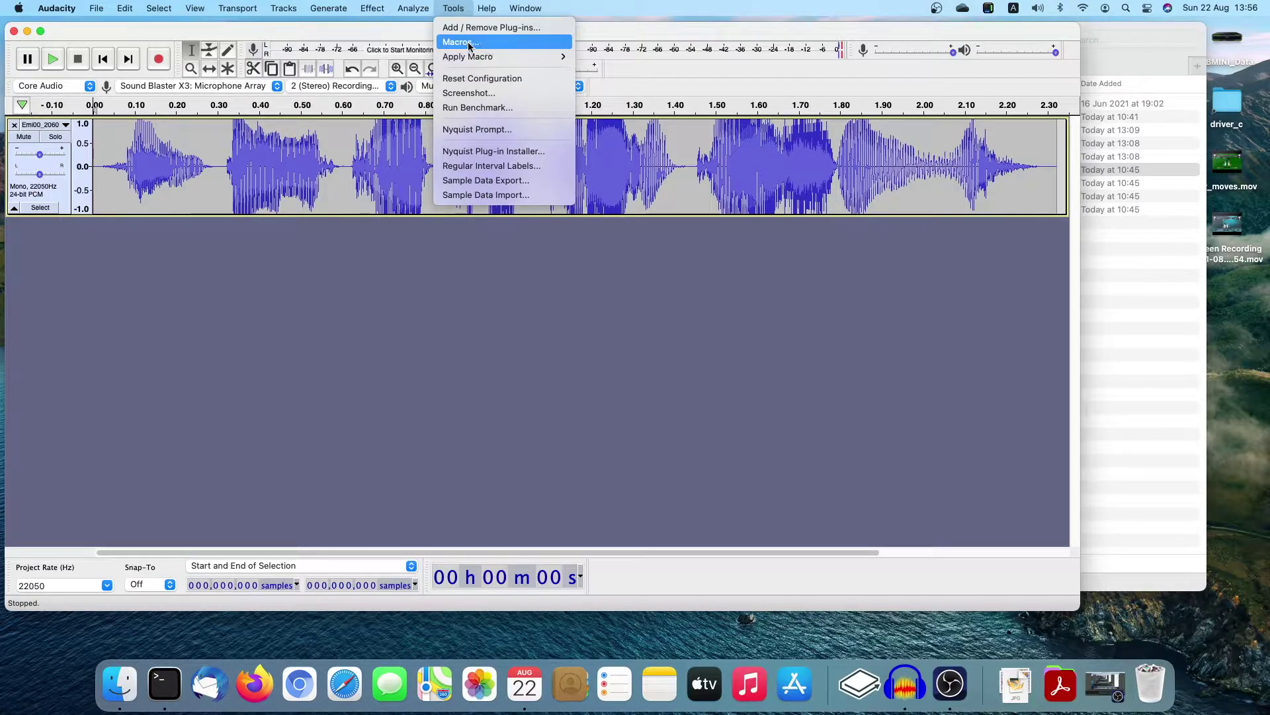
Create a new macro named DBFCI_voice in Manage Macros and enlarge the dialog
{"action": "left_click", "coordinate": [465, 44]}
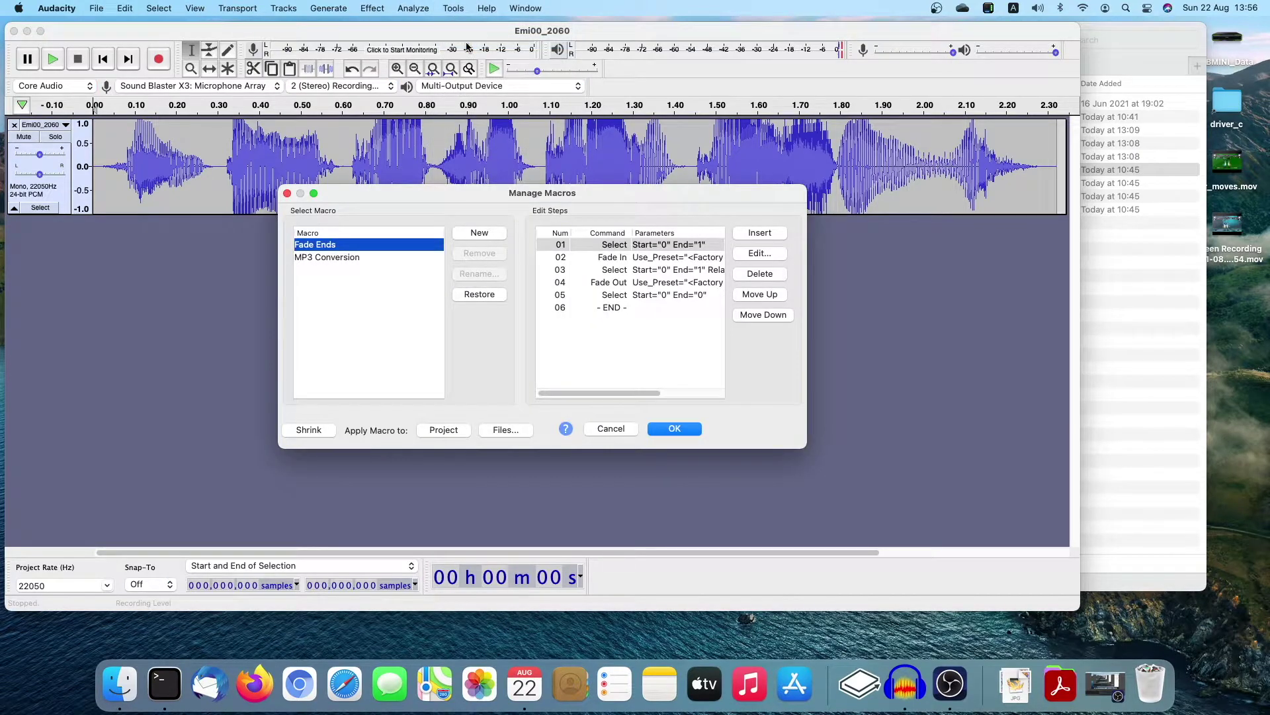
{"action": "left_click", "coordinate": [364, 257]}
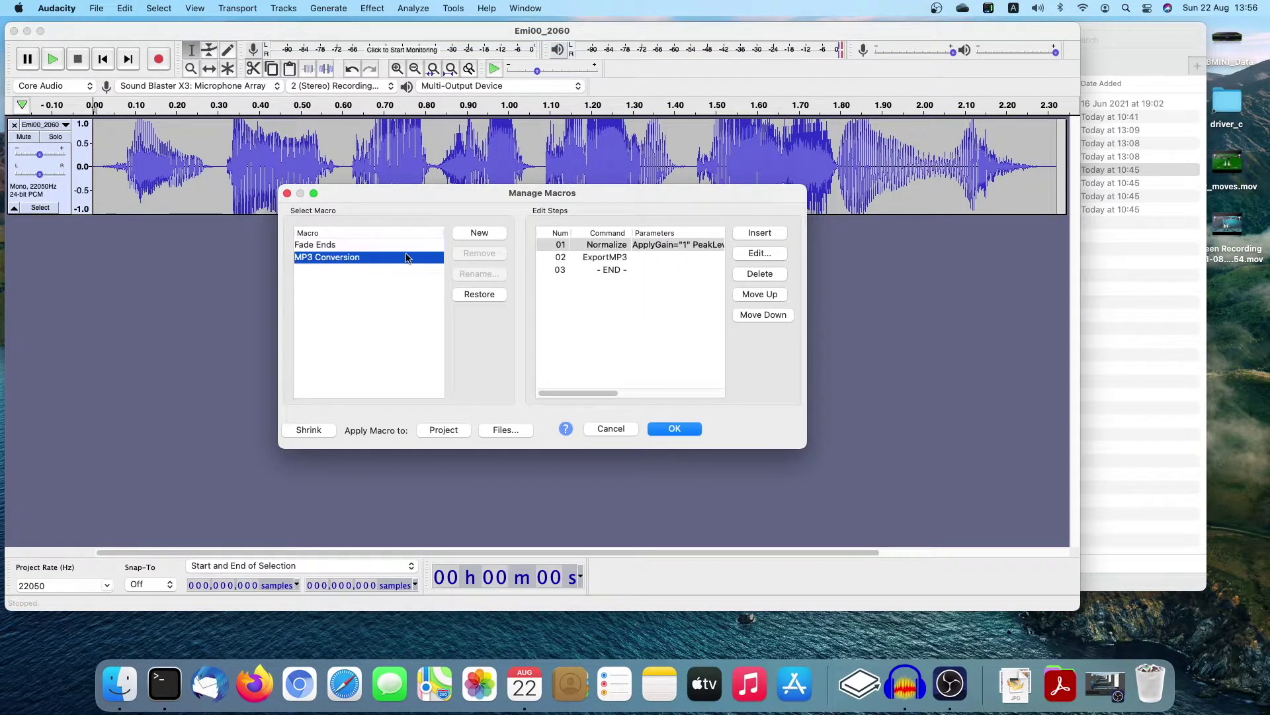
{"action": "left_click", "coordinate": [476, 233]}
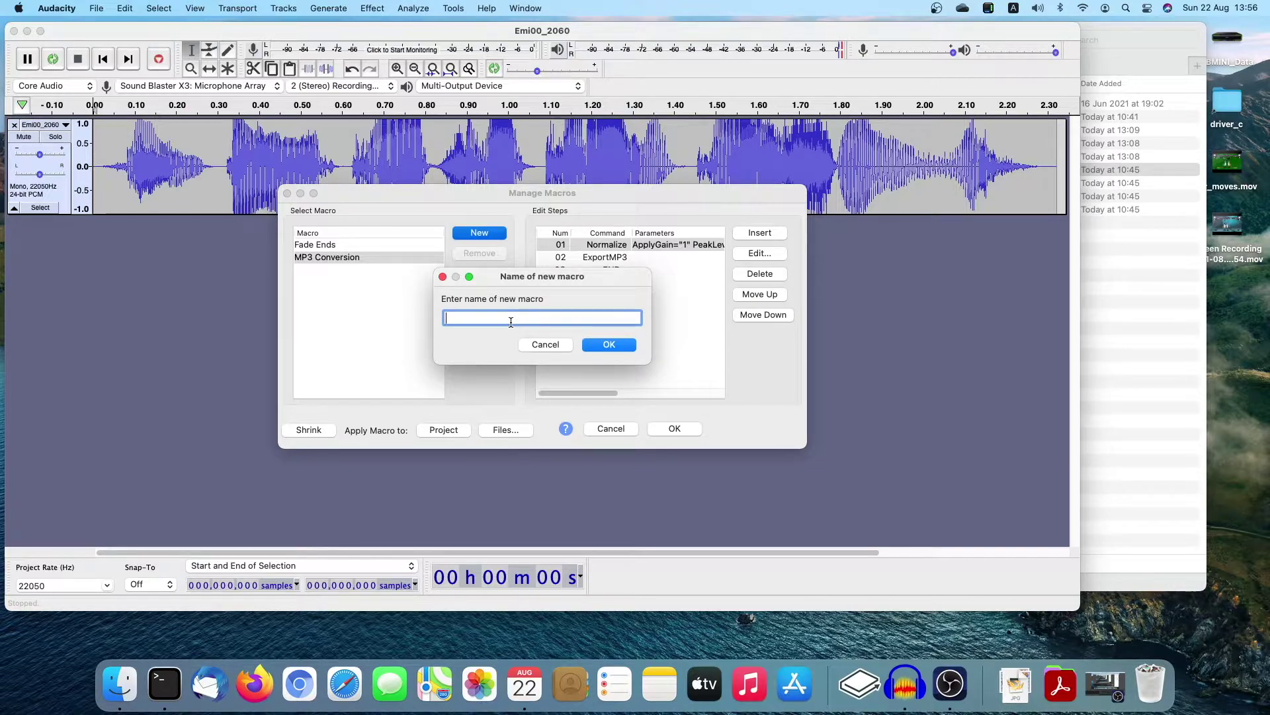
{"action": "type", "text": "DBFCI_voice"}
{"action": "left_click", "coordinate": [622, 346]}
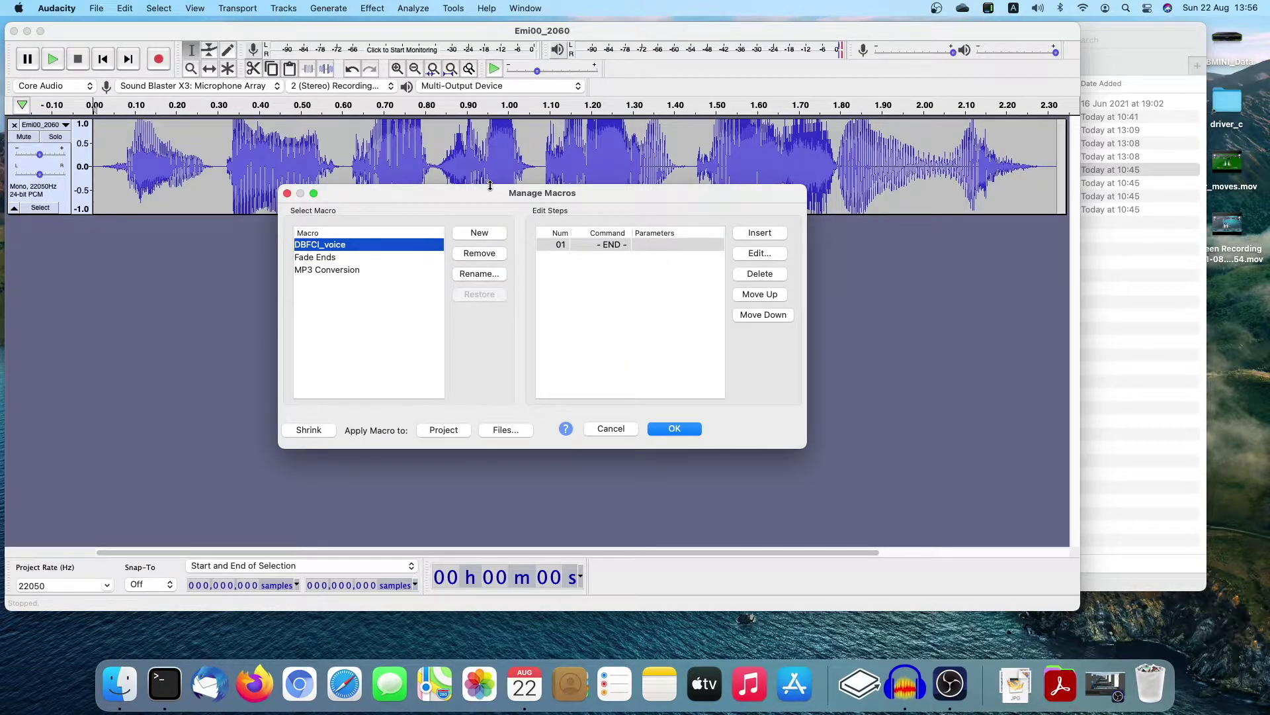
{"action": "left_click_drag", "start_coordinate": [491, 189], "coordinate": [404, 178]}
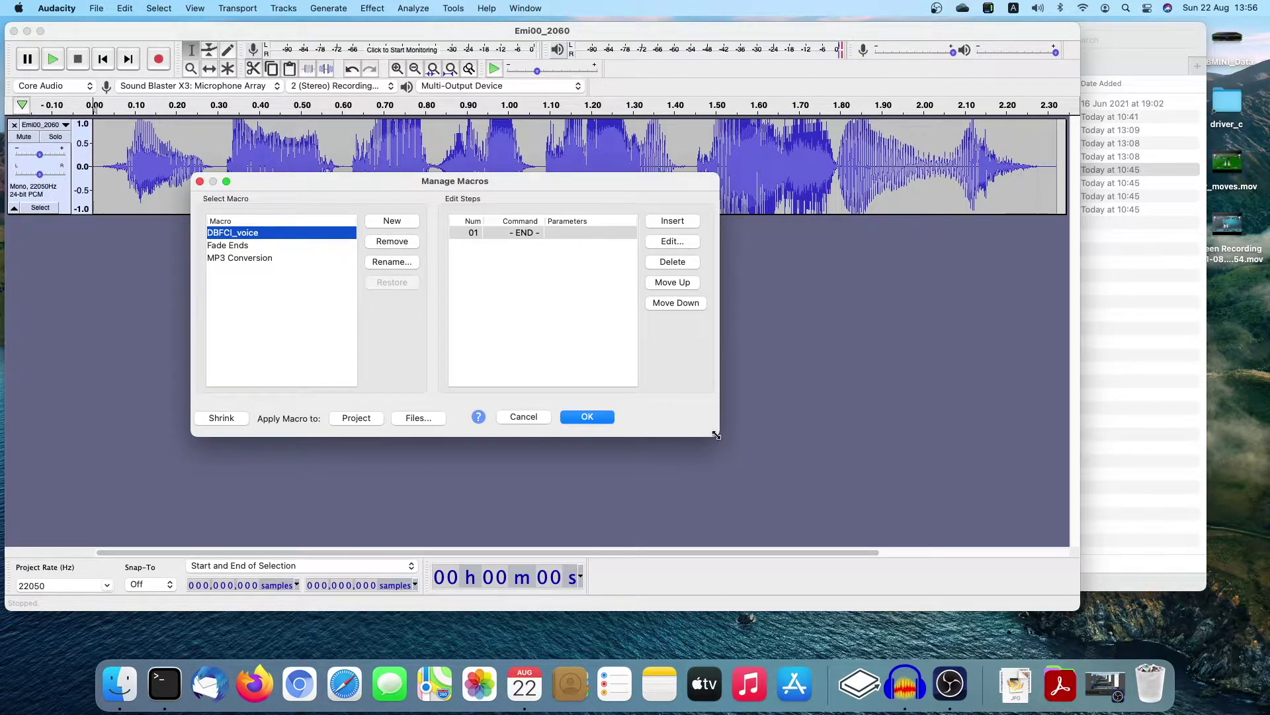
{"action": "left_click_drag", "start_coordinate": [719, 435], "coordinate": [926, 491]}
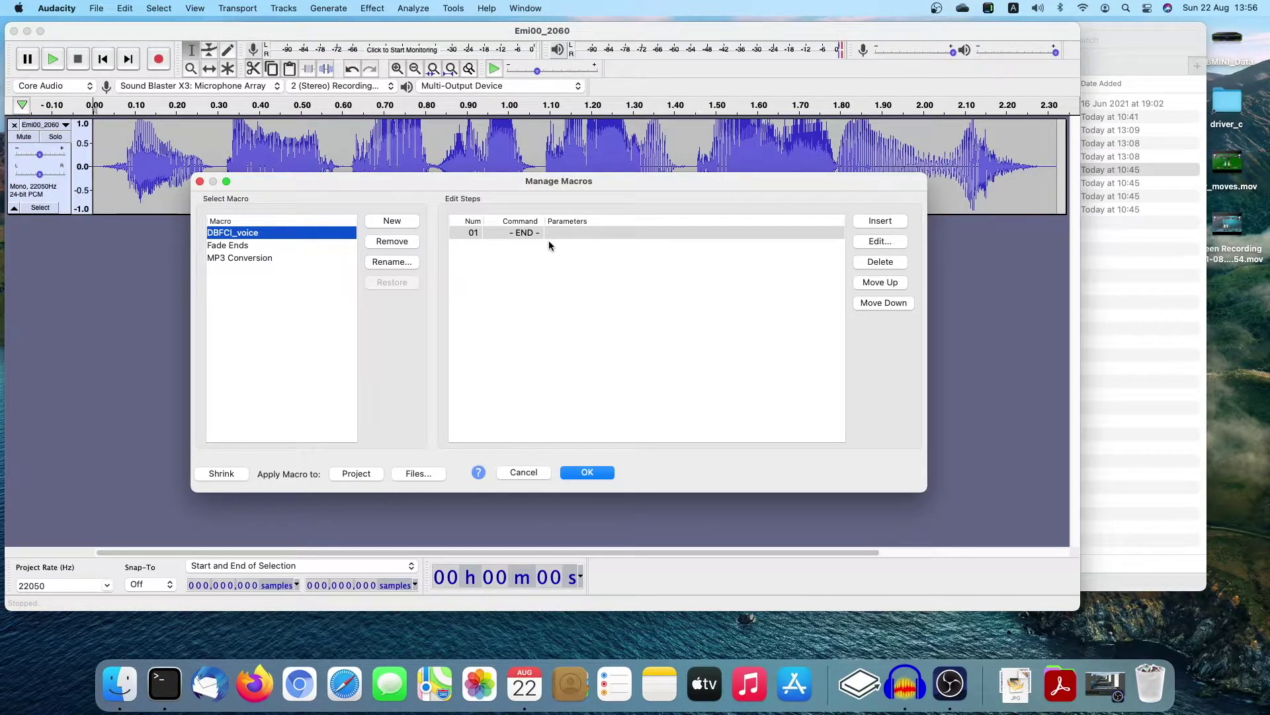
Insert Compressor (Threshold -12, Ratio 6, AttackTime 0.2, ReleaseTime 1, NoiseFloor -40) as DBFCI_voice's first step
{"action": "left_click", "coordinate": [872, 223]}
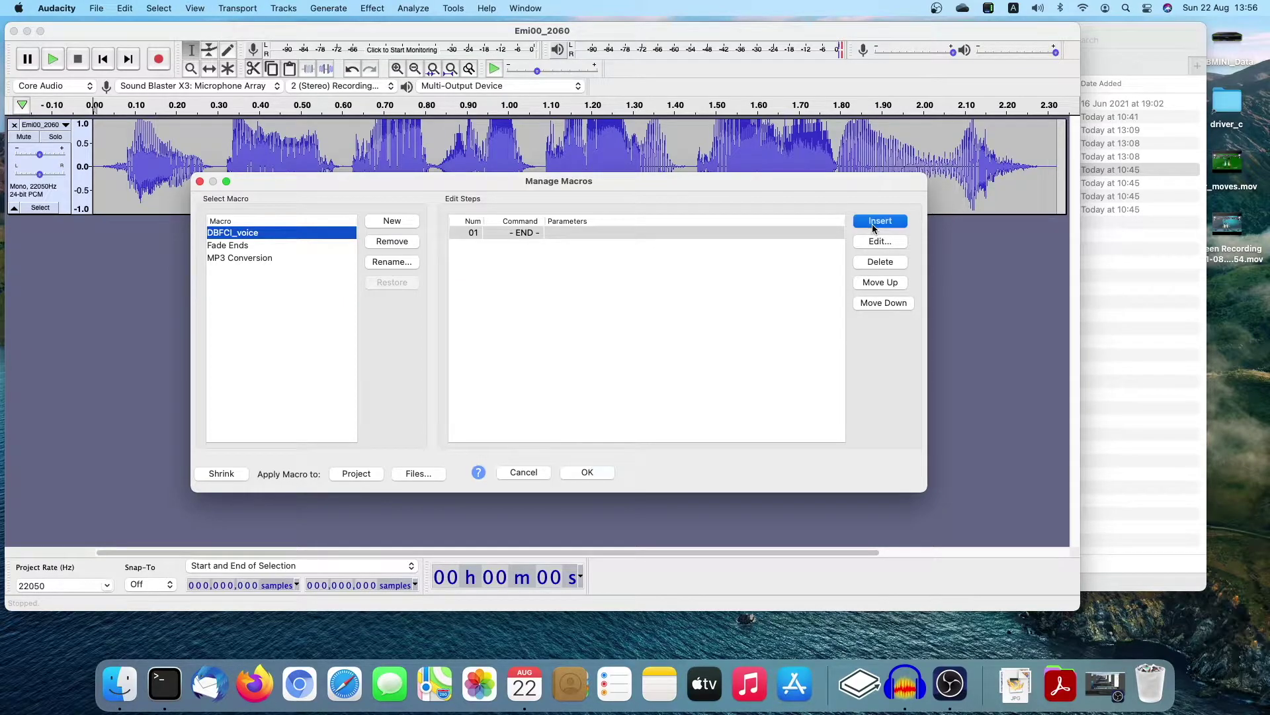
{"action": "left_click_drag", "start_coordinate": [690, 159], "coordinate": [733, 232]}
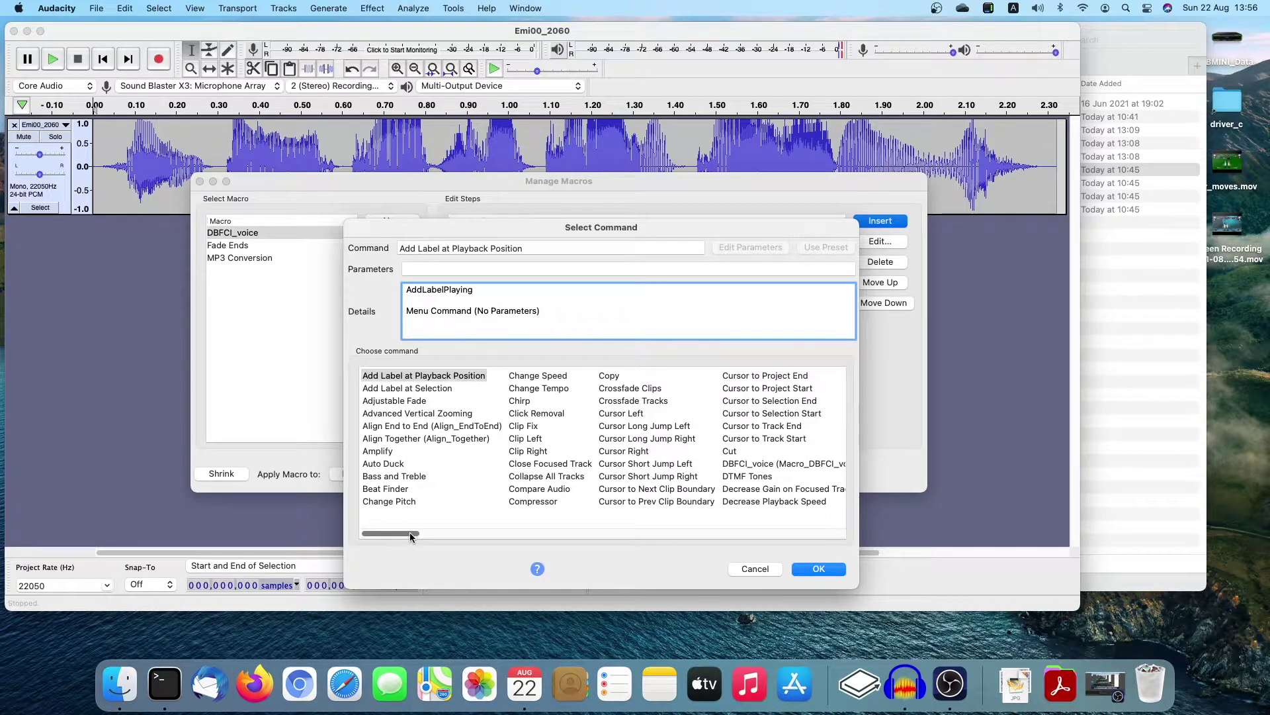
{"action": "left_click_drag", "start_coordinate": [410, 532], "coordinate": [439, 534]}
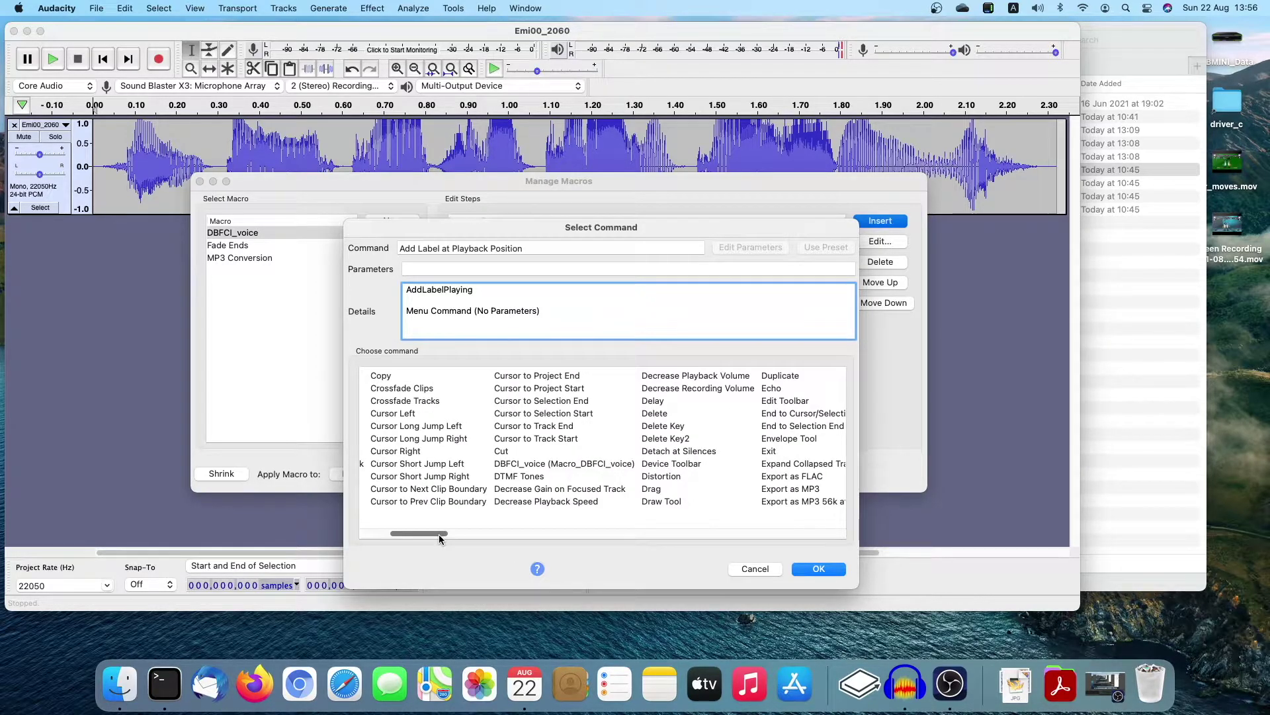
{"action": "left_click_drag", "start_coordinate": [439, 534], "coordinate": [397, 533]}
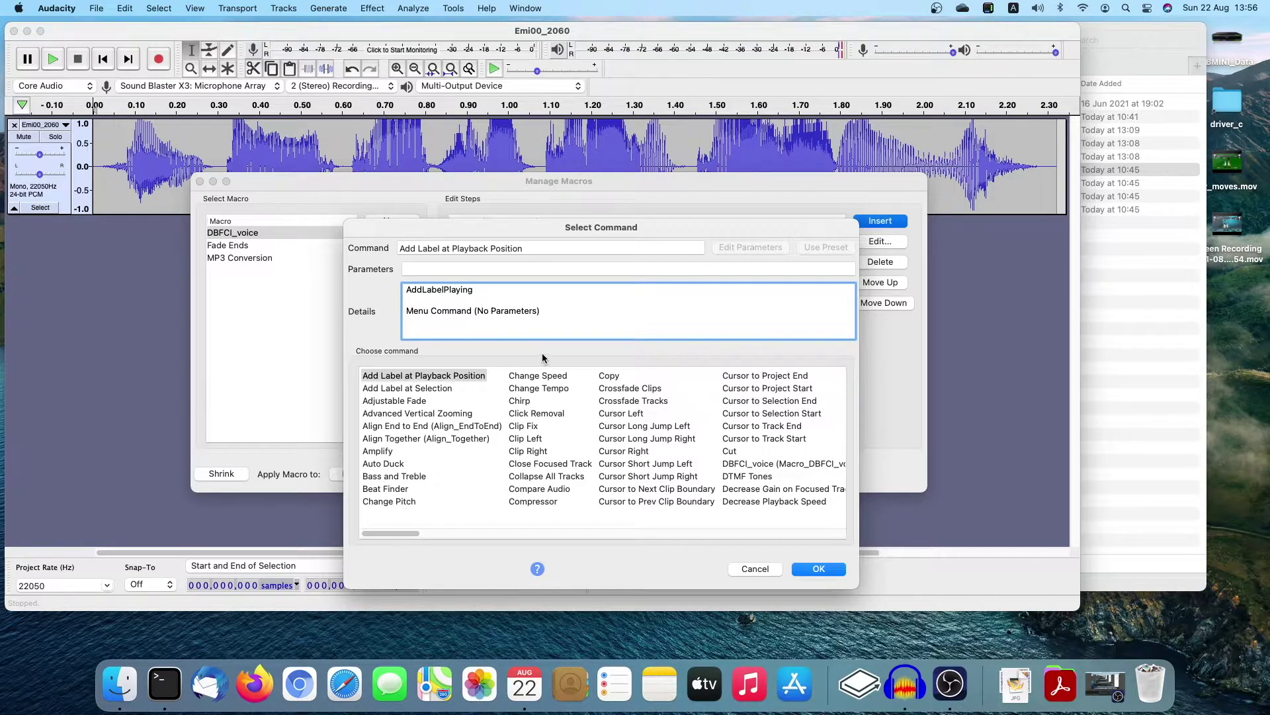
{"action": "left_click", "coordinate": [537, 492]}
{"action": "left_click", "coordinate": [538, 503]}
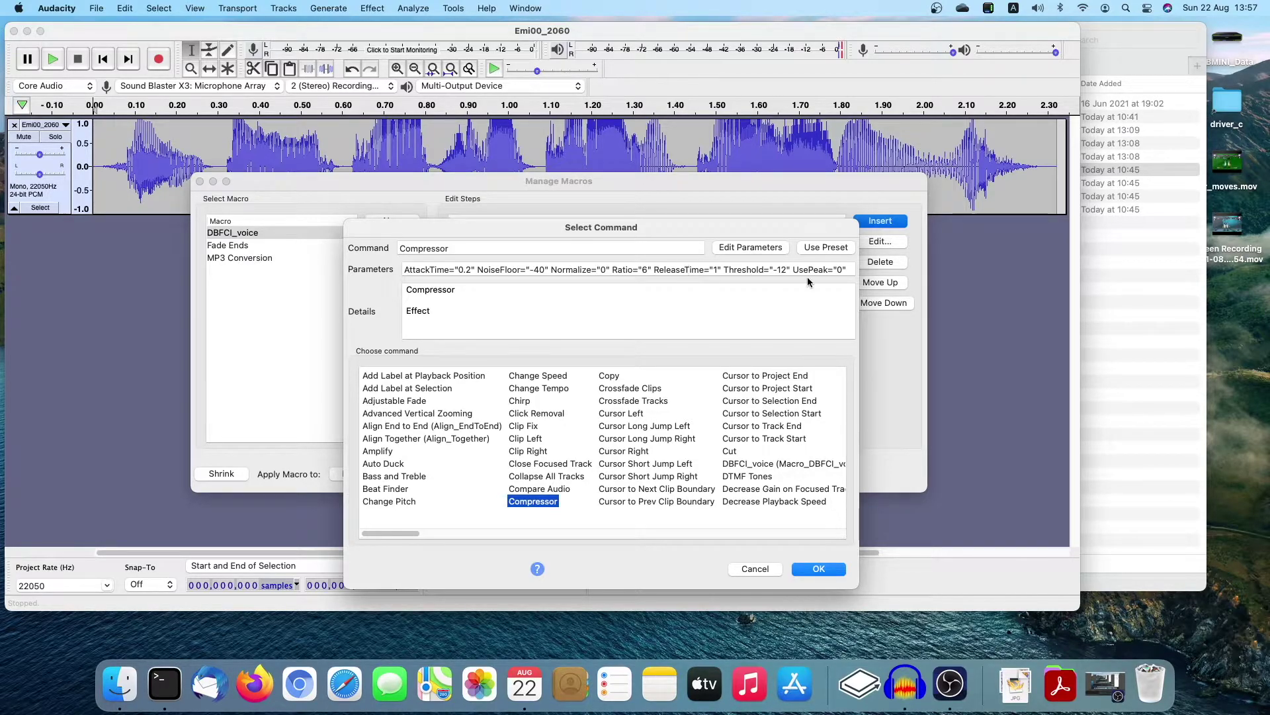
{"action": "left_click_drag", "start_coordinate": [773, 270], "coordinate": [787, 271]}
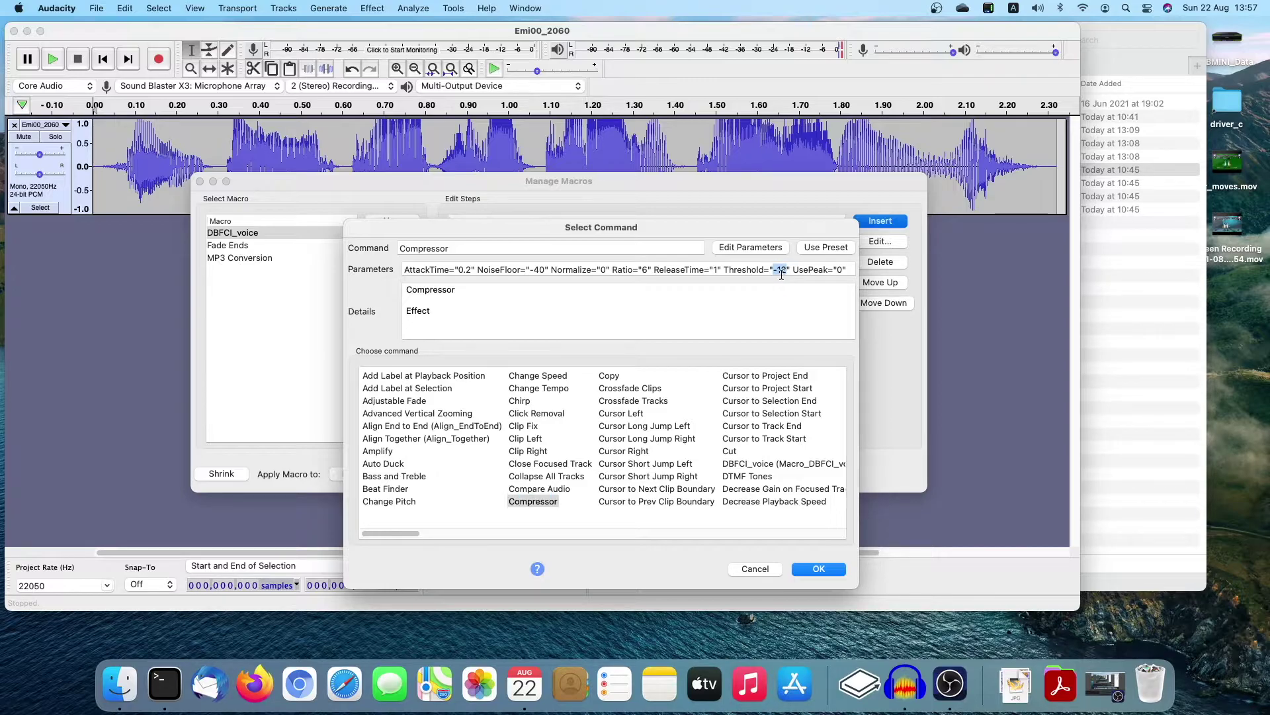
{"action": "key", "text": "super+a"}
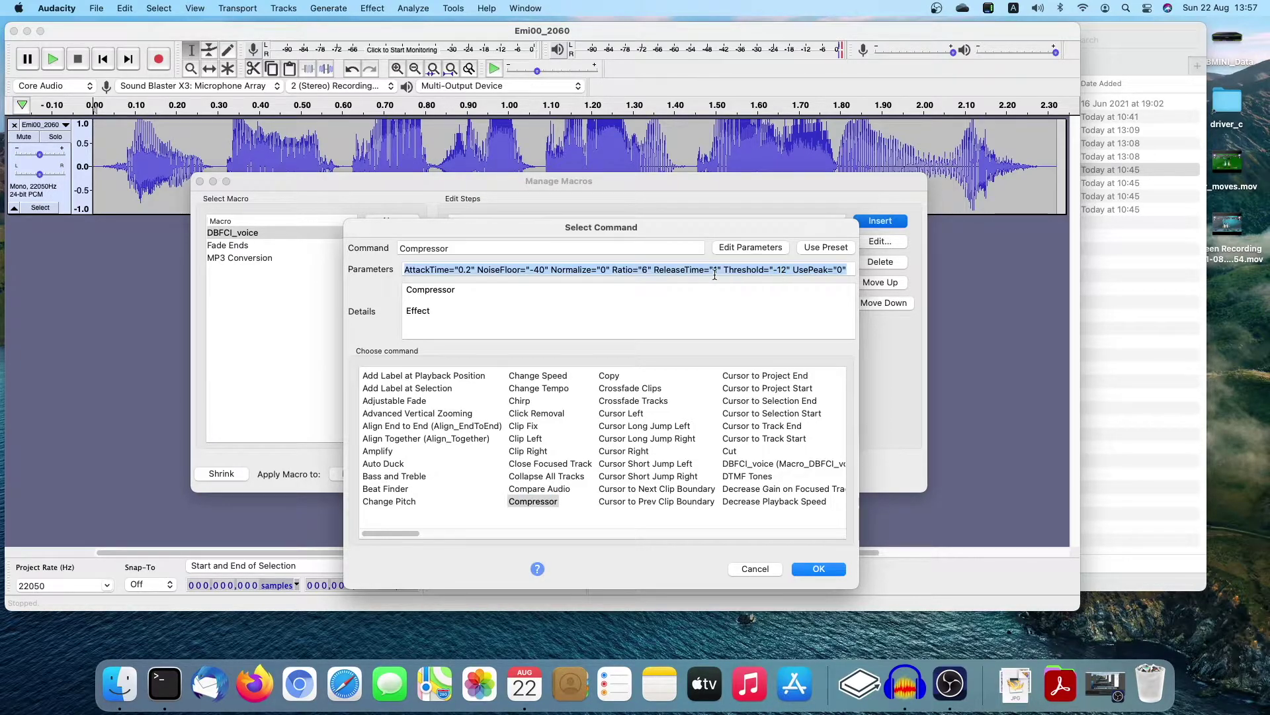
{"action": "left_click", "coordinate": [707, 270]}
{"action": "left_click_drag", "start_coordinate": [776, 270], "coordinate": [851, 270]}
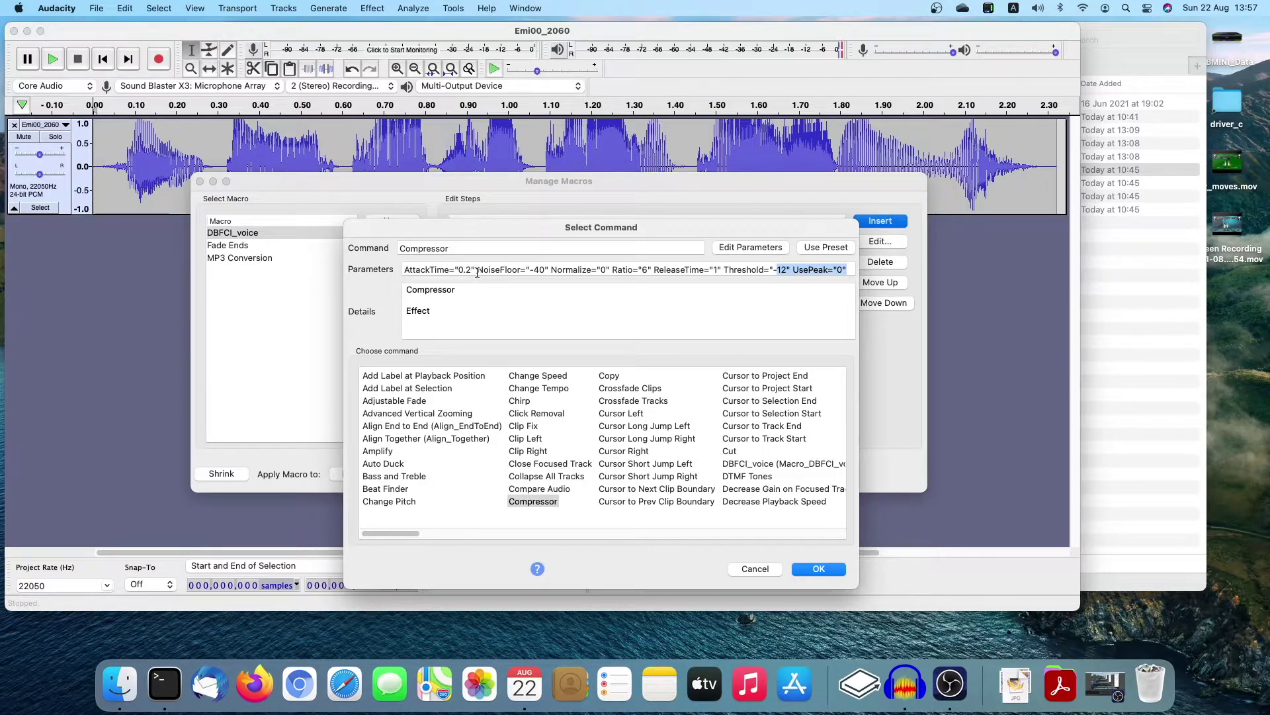
{"action": "left_click", "coordinate": [820, 569]}
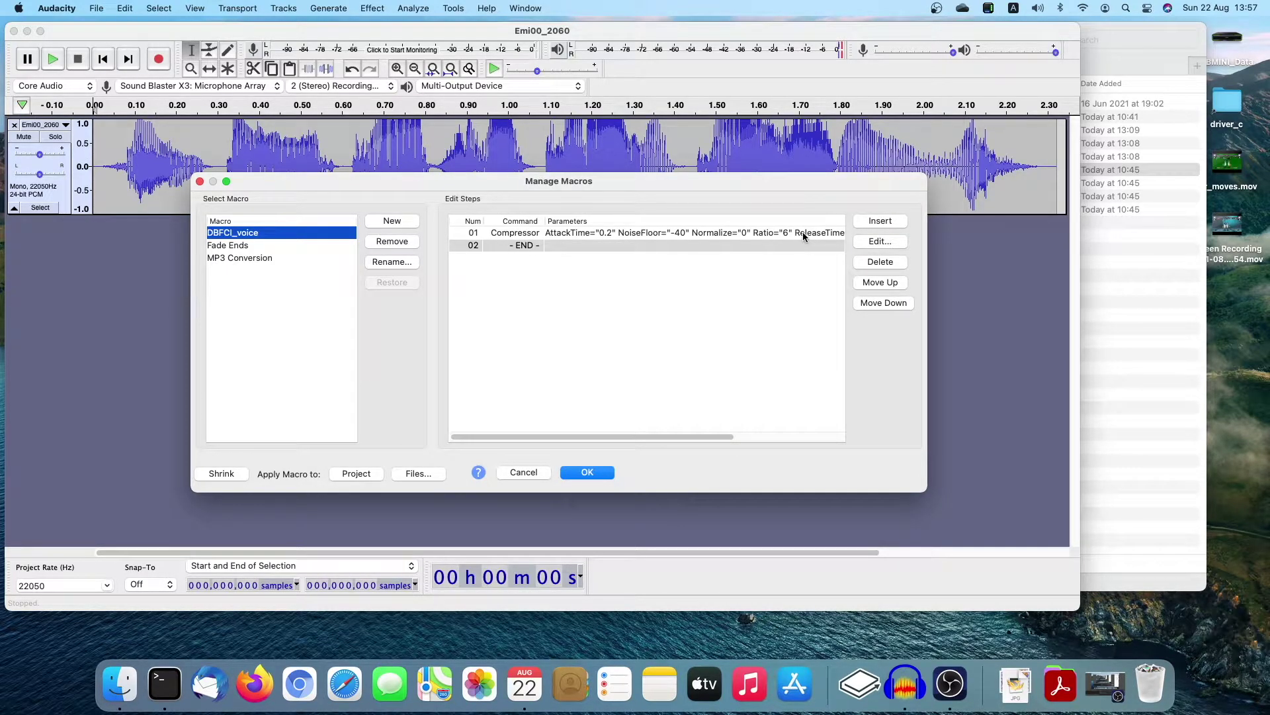
Add an Amplify step (Ratio 3.9810717, AllowClipping 1) after Compressor, then select END
{"action": "left_click", "coordinate": [884, 224]}
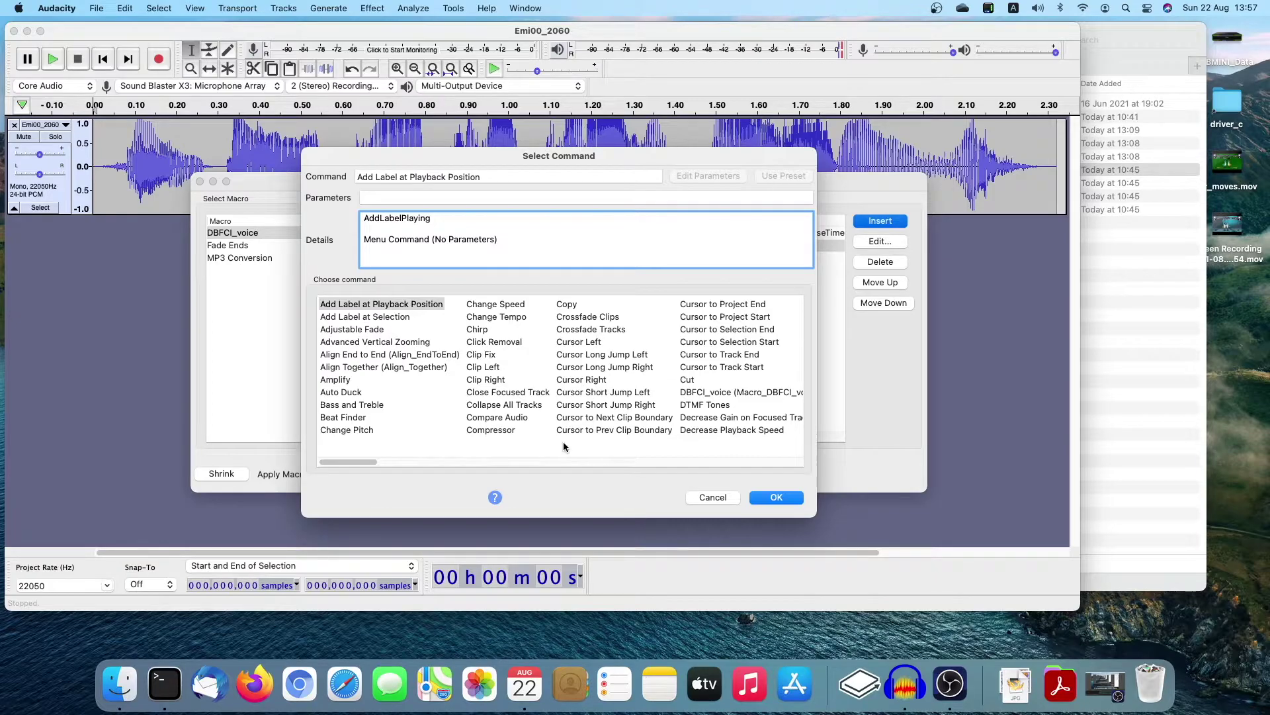
{"action": "left_click_drag", "start_coordinate": [355, 461], "coordinate": [330, 458]}
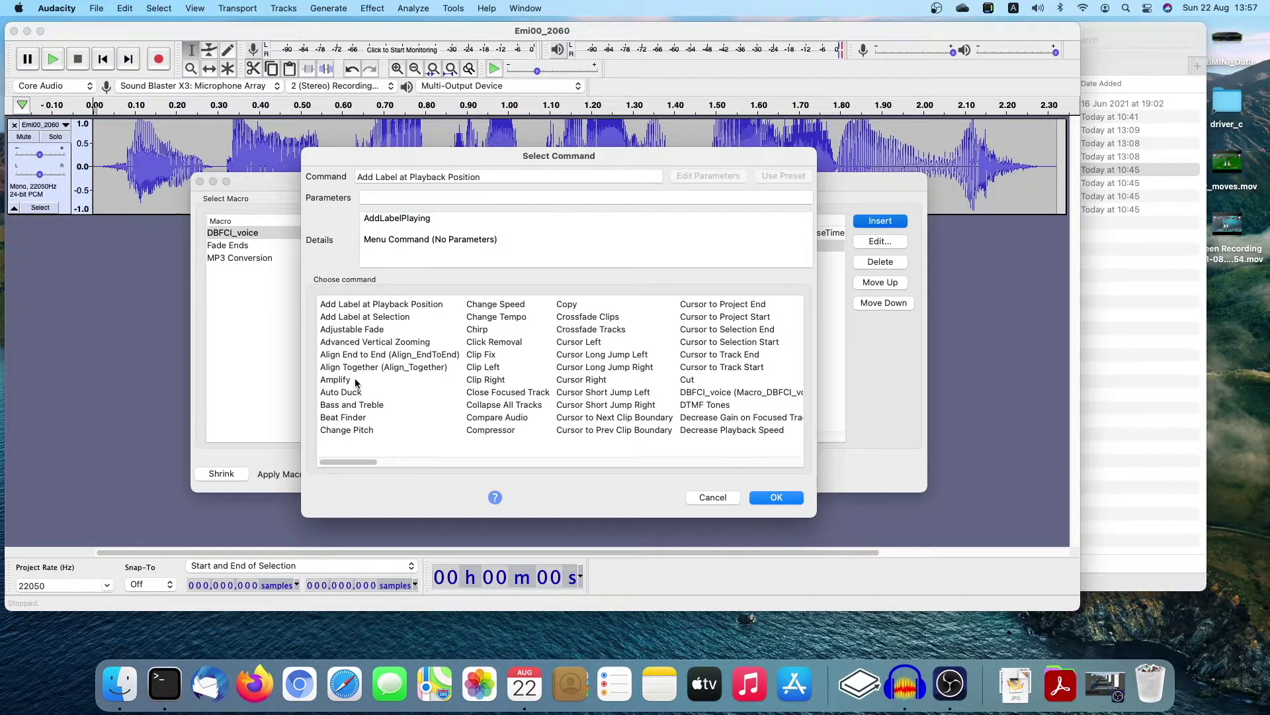
{"action": "left_click", "coordinate": [336, 379]}
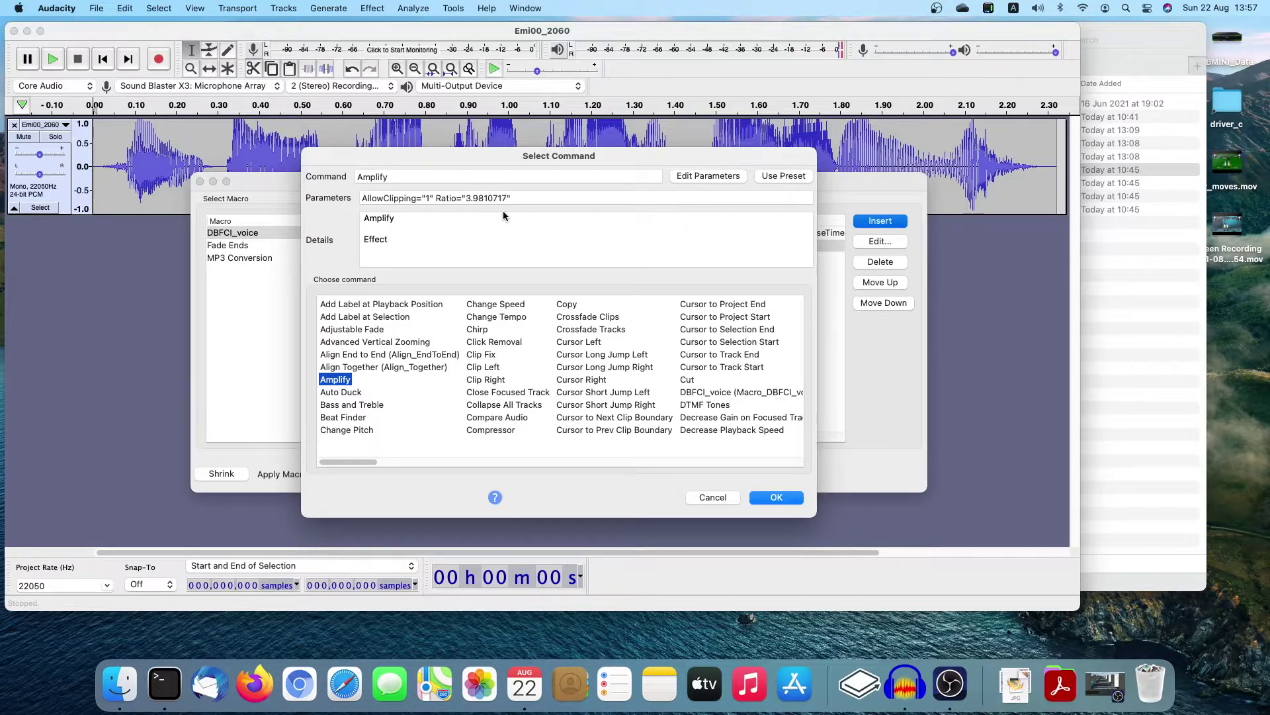
{"action": "left_click", "coordinate": [468, 198]}
{"action": "left_click_drag", "start_coordinate": [468, 198], "coordinate": [511, 204]}
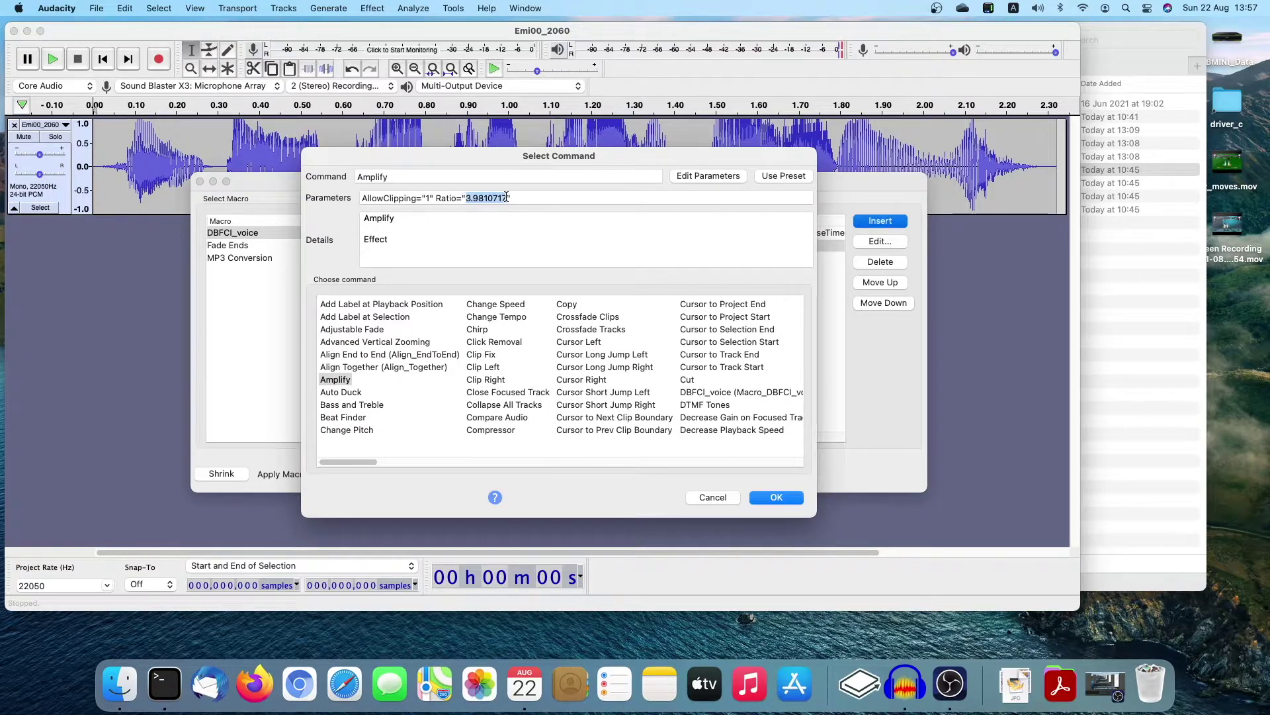
{"action": "left_click", "coordinate": [468, 199]}
{"action": "left_click_drag", "start_coordinate": [466, 200], "coordinate": [510, 199]}
{"action": "left_click", "coordinate": [514, 199]}
{"action": "left_click", "coordinate": [788, 502]}
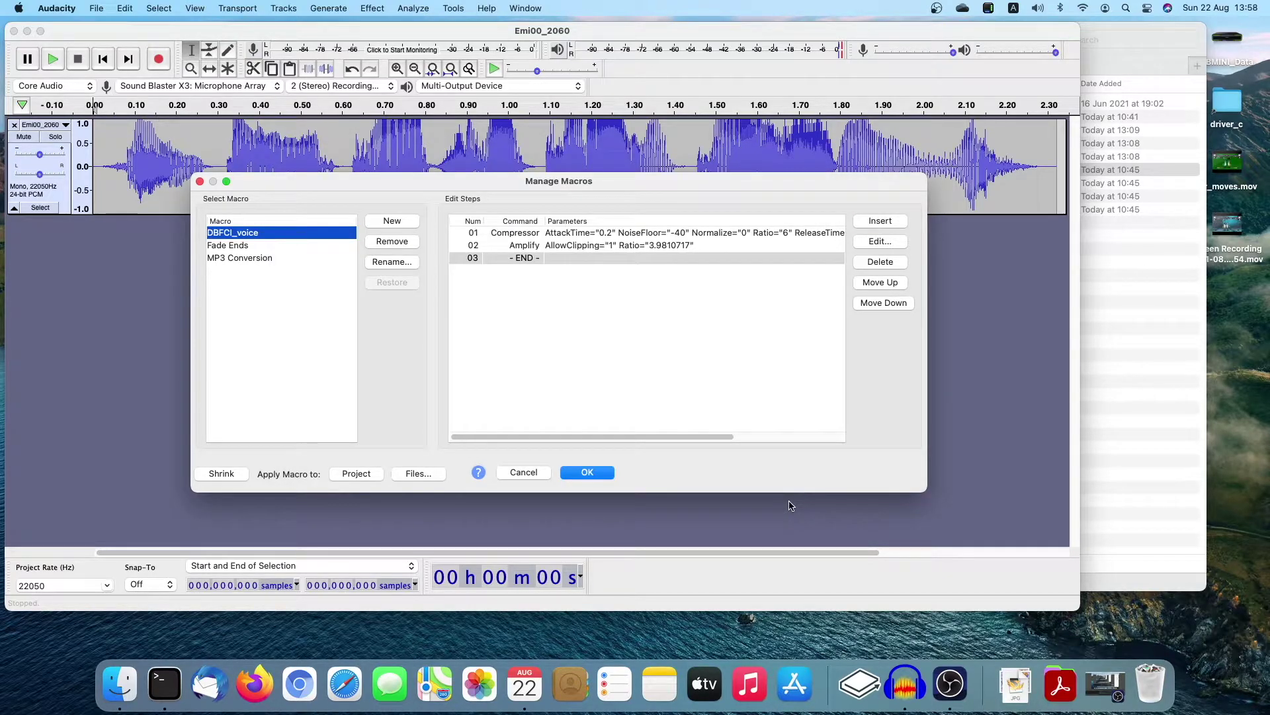
{"action": "left_click", "coordinate": [616, 244]}
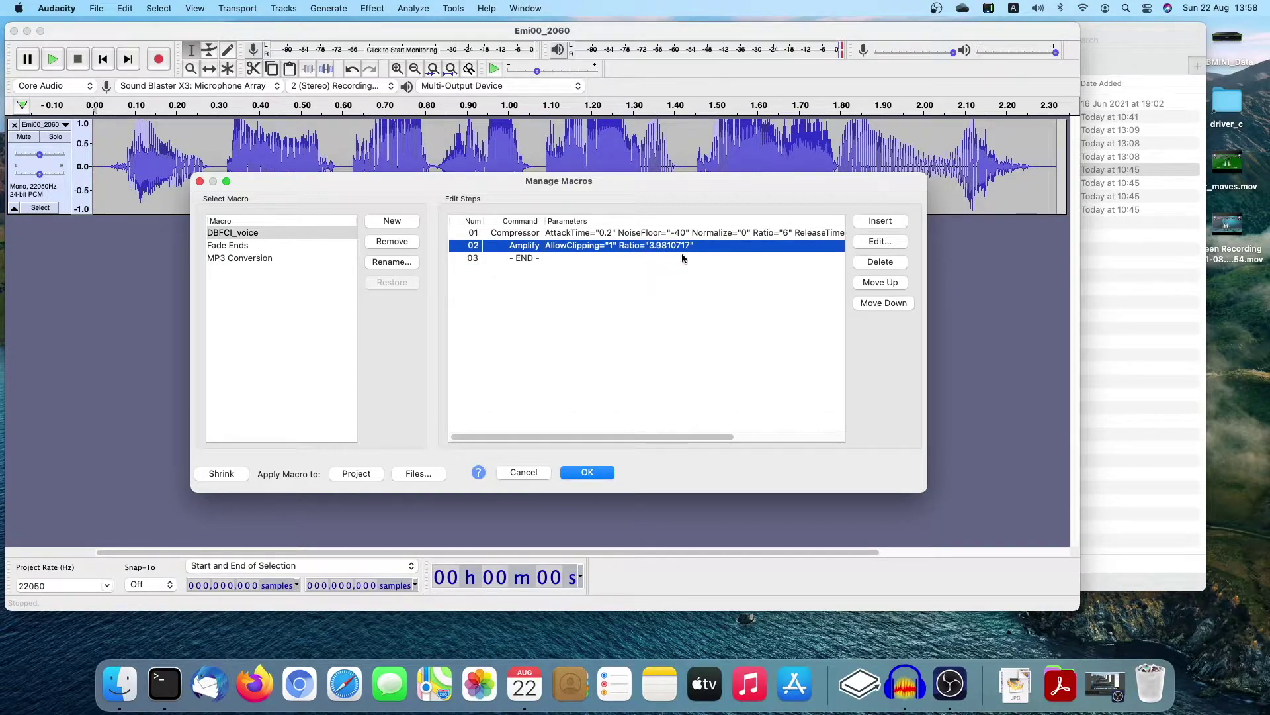
{"action": "left_click", "coordinate": [735, 258]}
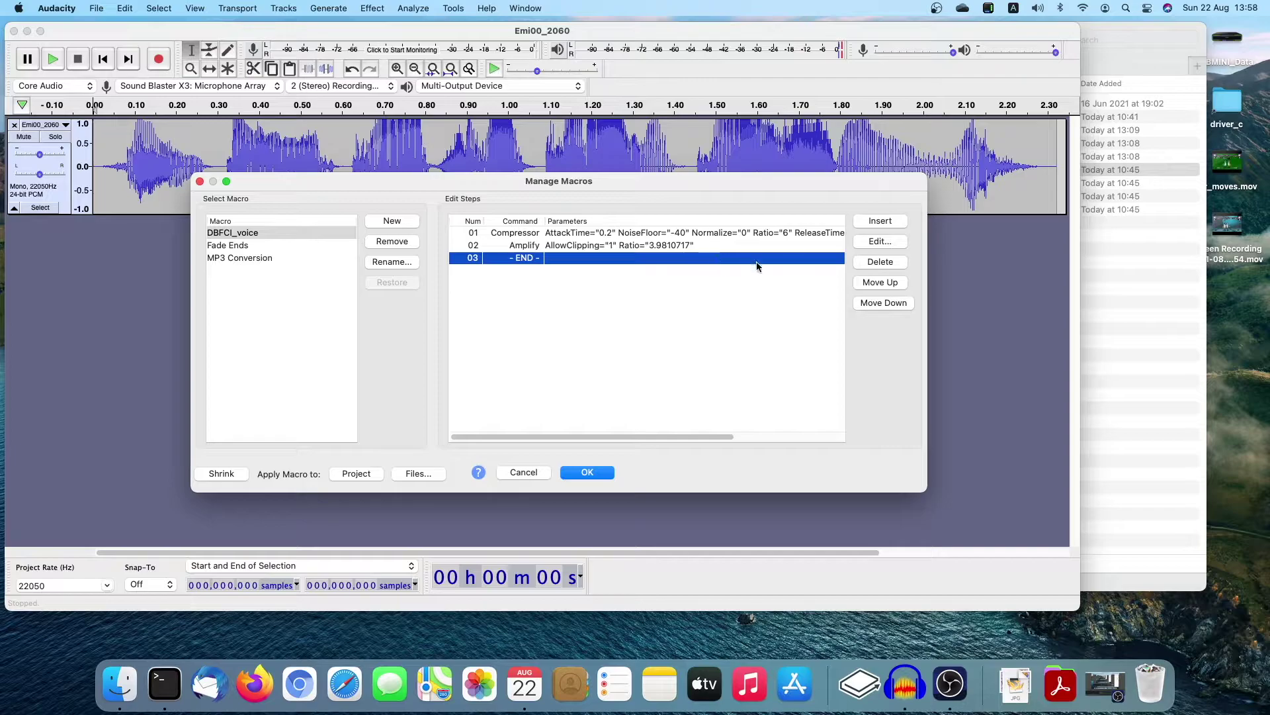
Insert an Export as WAV step after the Amplify step
{"action": "left_click", "coordinate": [879, 221]}
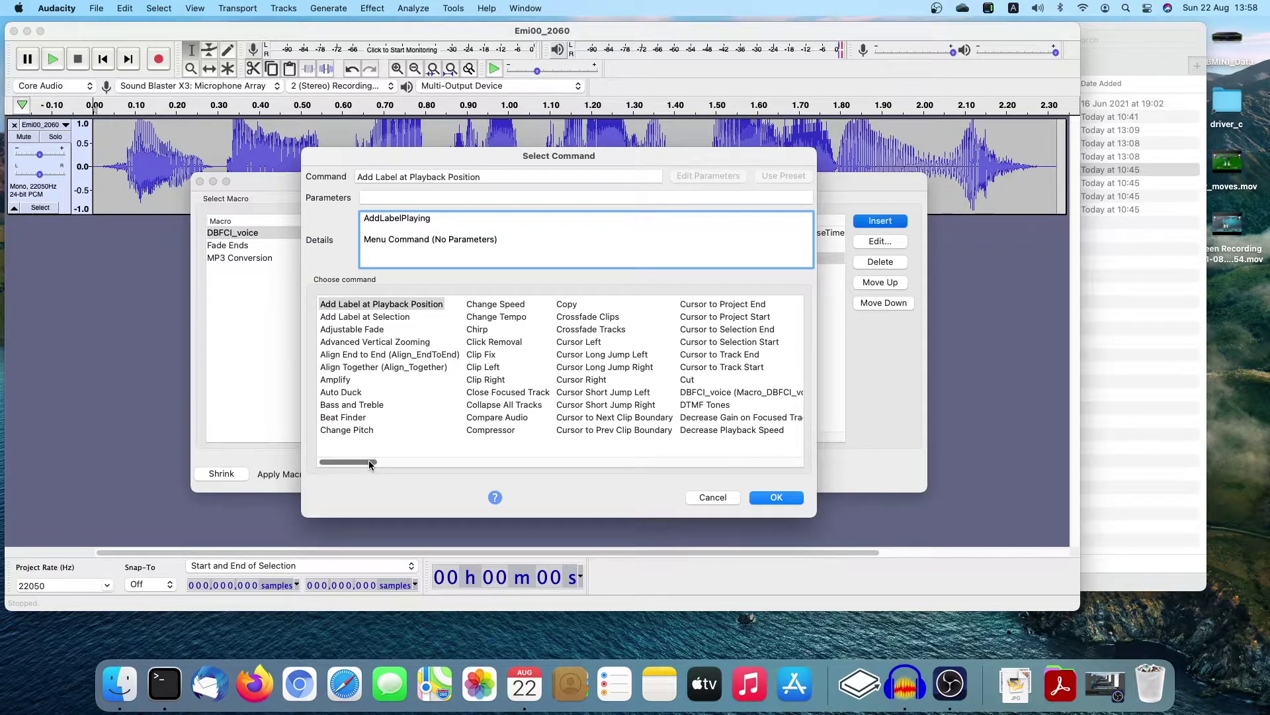
{"action": "left_click_drag", "start_coordinate": [372, 461], "coordinate": [419, 465]}
{"action": "left_click", "coordinate": [677, 330]}
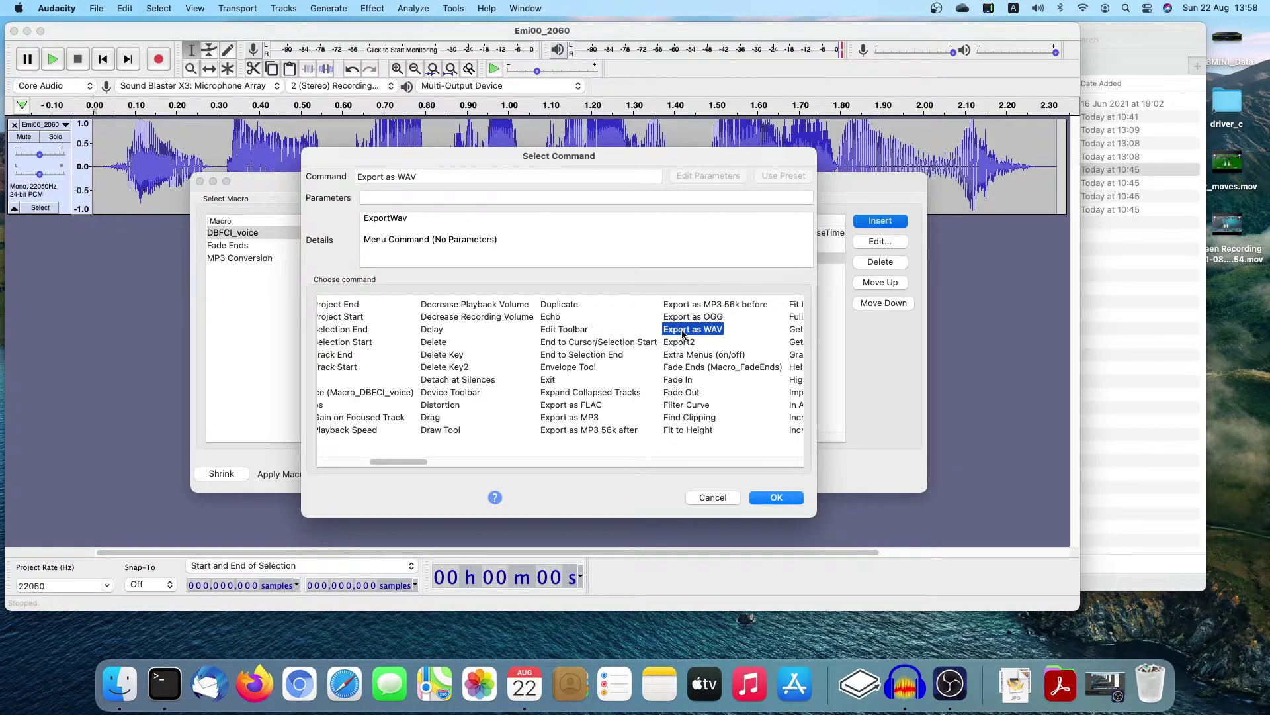
{"action": "left_click", "coordinate": [777, 497]}
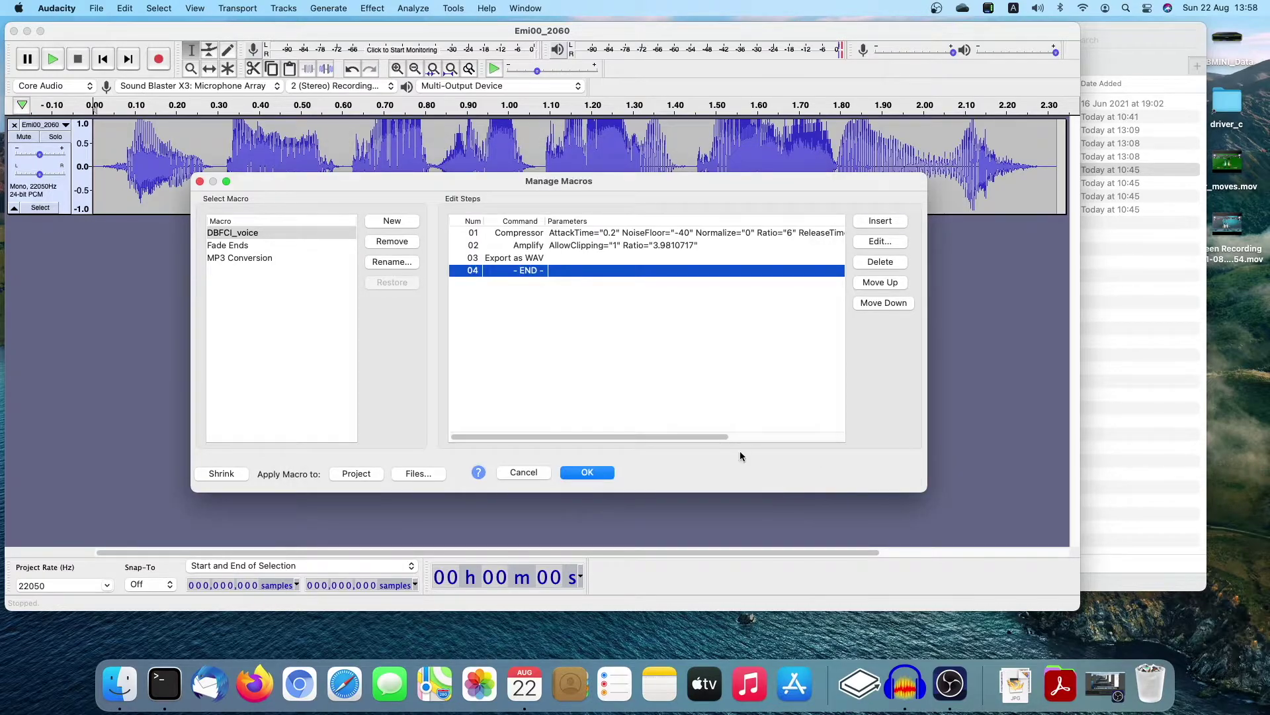
Review the three macro steps and close Manage Macros with OK
{"action": "left_click", "coordinate": [583, 259]}
{"action": "left_click", "coordinate": [588, 246]}
{"action": "left_click", "coordinate": [587, 233]}
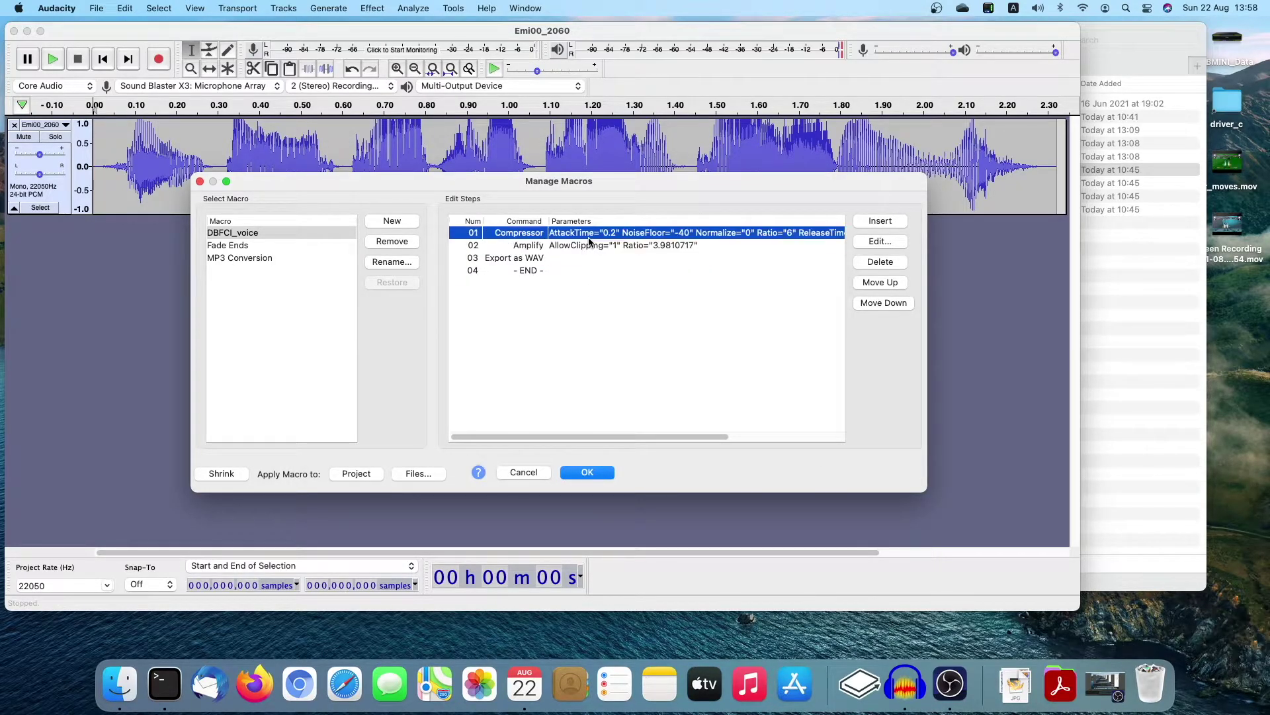
{"action": "left_click", "coordinate": [587, 245]}
{"action": "left_click", "coordinate": [585, 257]}
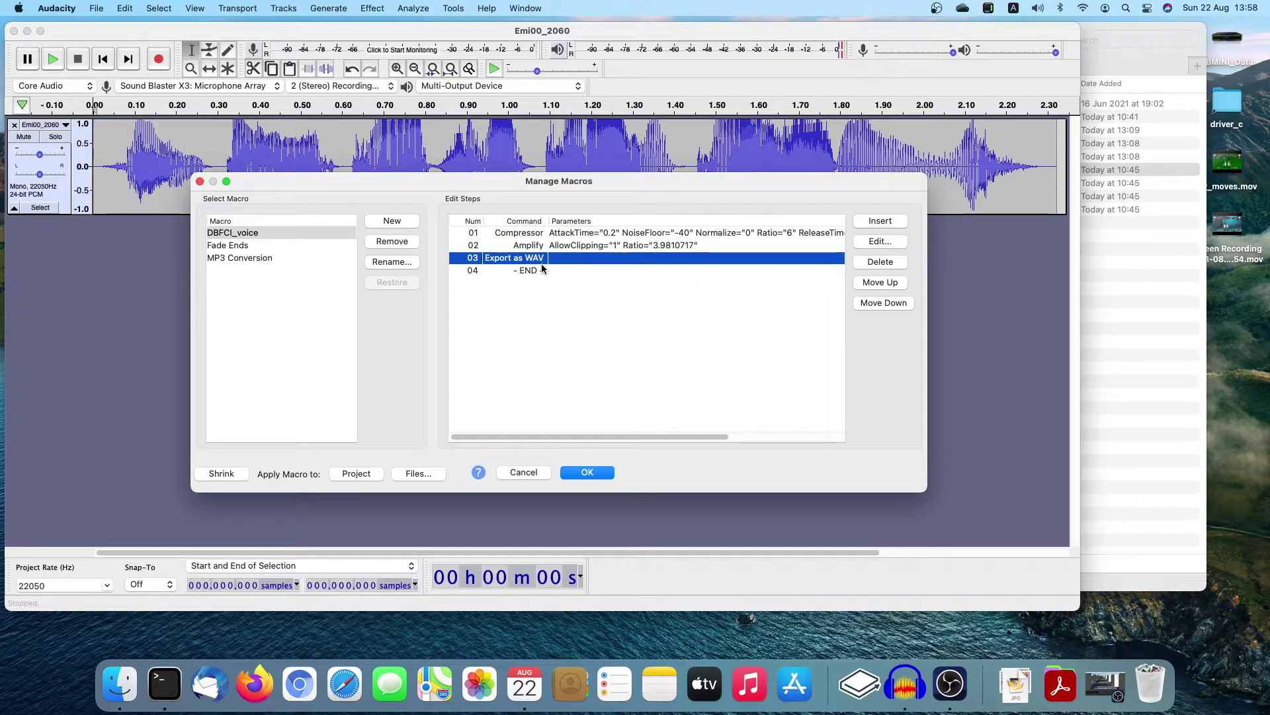
{"action": "left_click", "coordinate": [587, 472]}
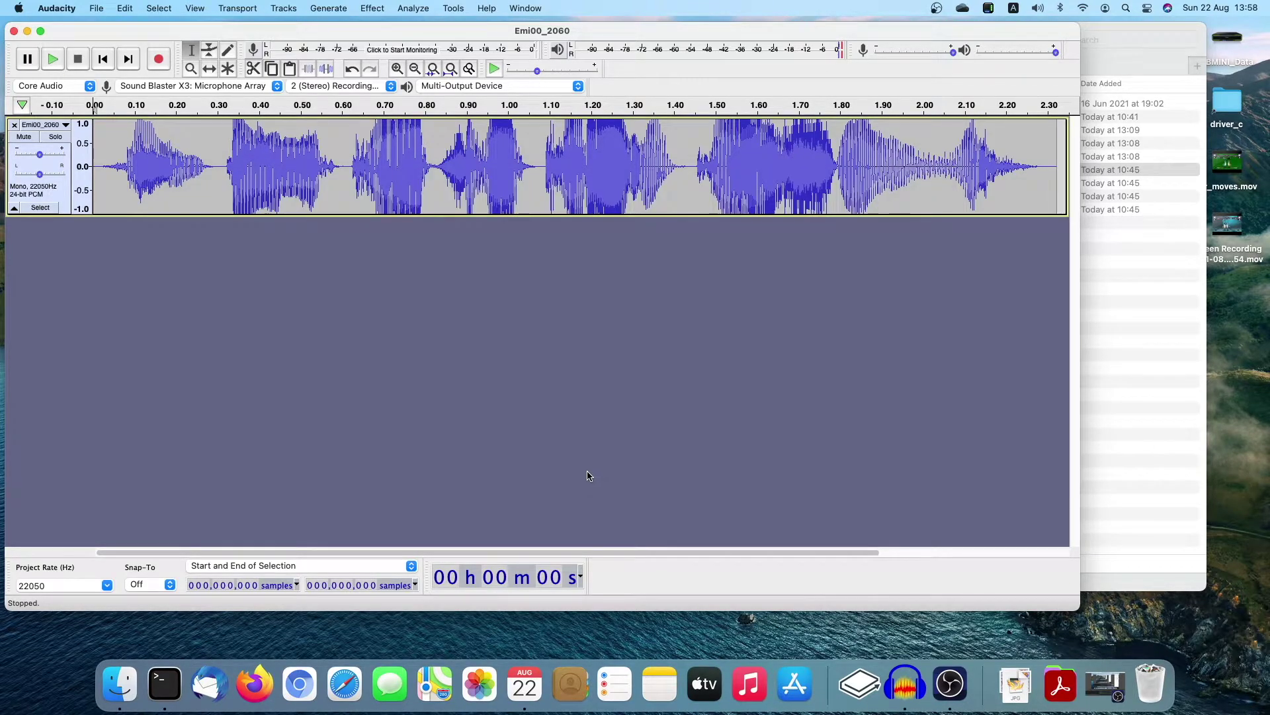
Export the track as 16-bit PCM WAV 'example.wav' into Downloads, accepting the metadata
{"action": "left_click", "coordinate": [94, 9]}
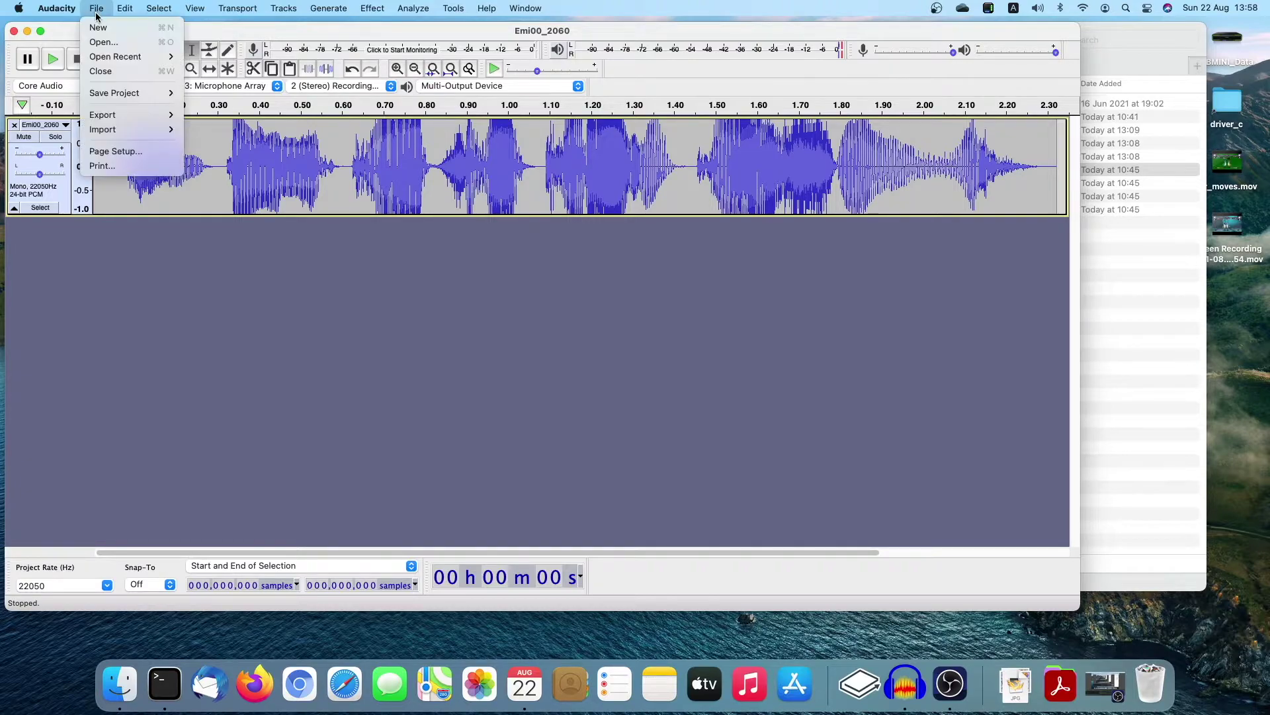
{"action": "mouse_move", "coordinate": [123, 110]}
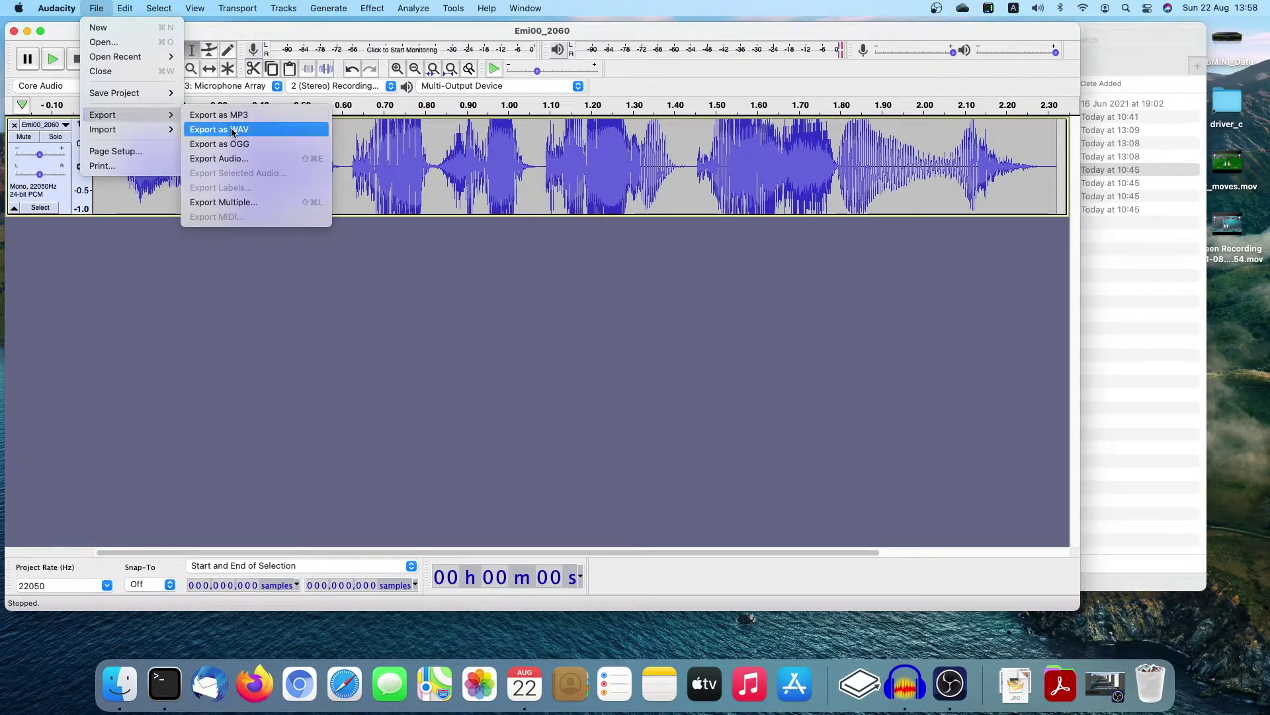
{"action": "left_click", "coordinate": [219, 129]}
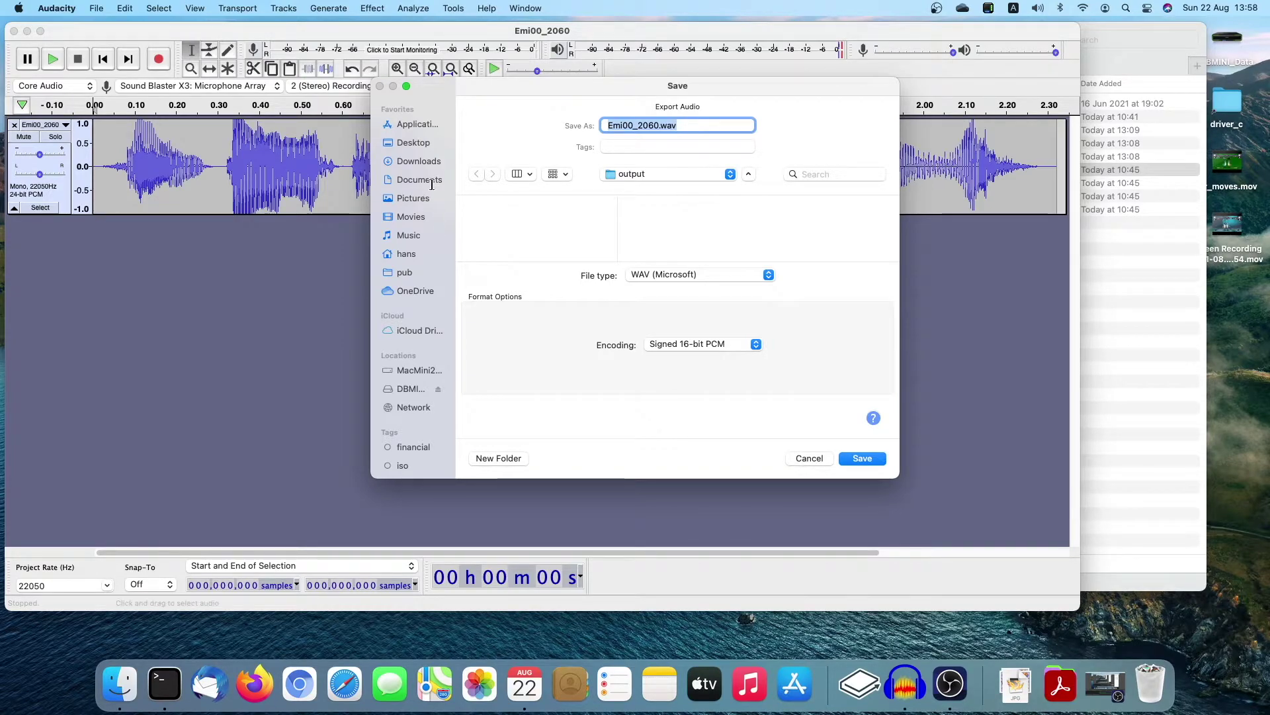
{"action": "left_click", "coordinate": [432, 161]}
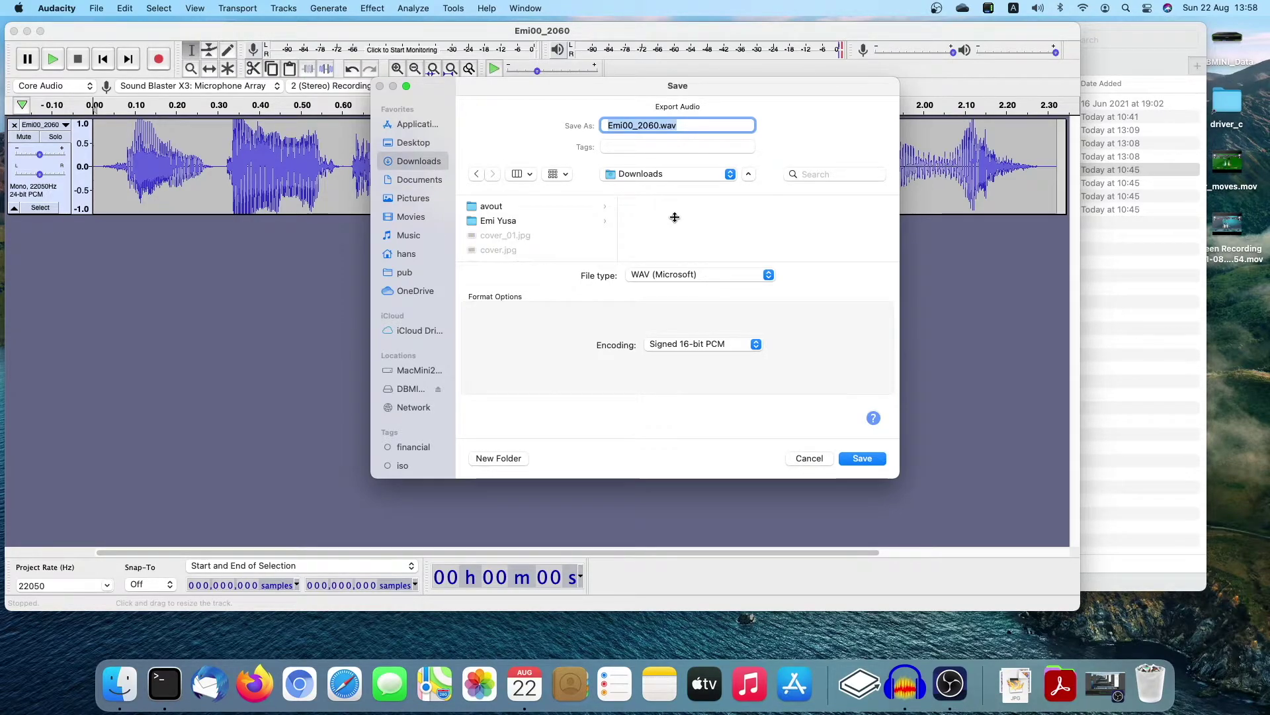
{"action": "type", "text": "ex"}
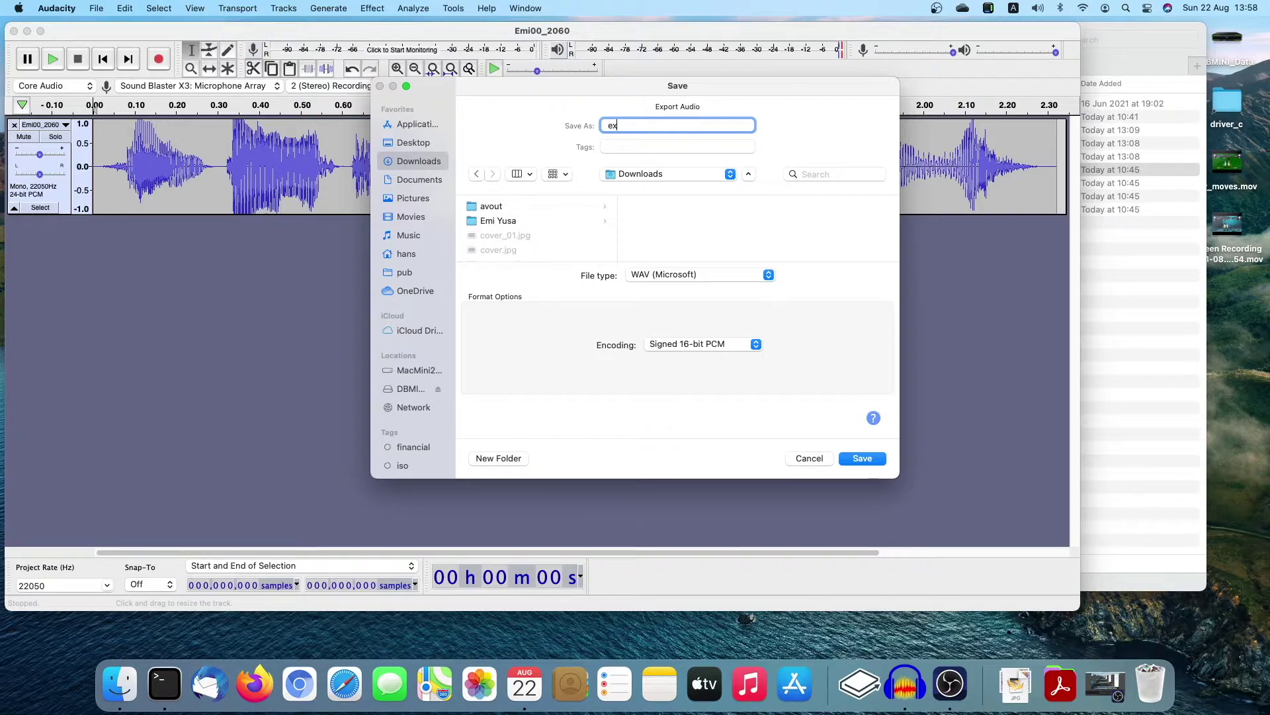
{"action": "type", "text": "ample"}
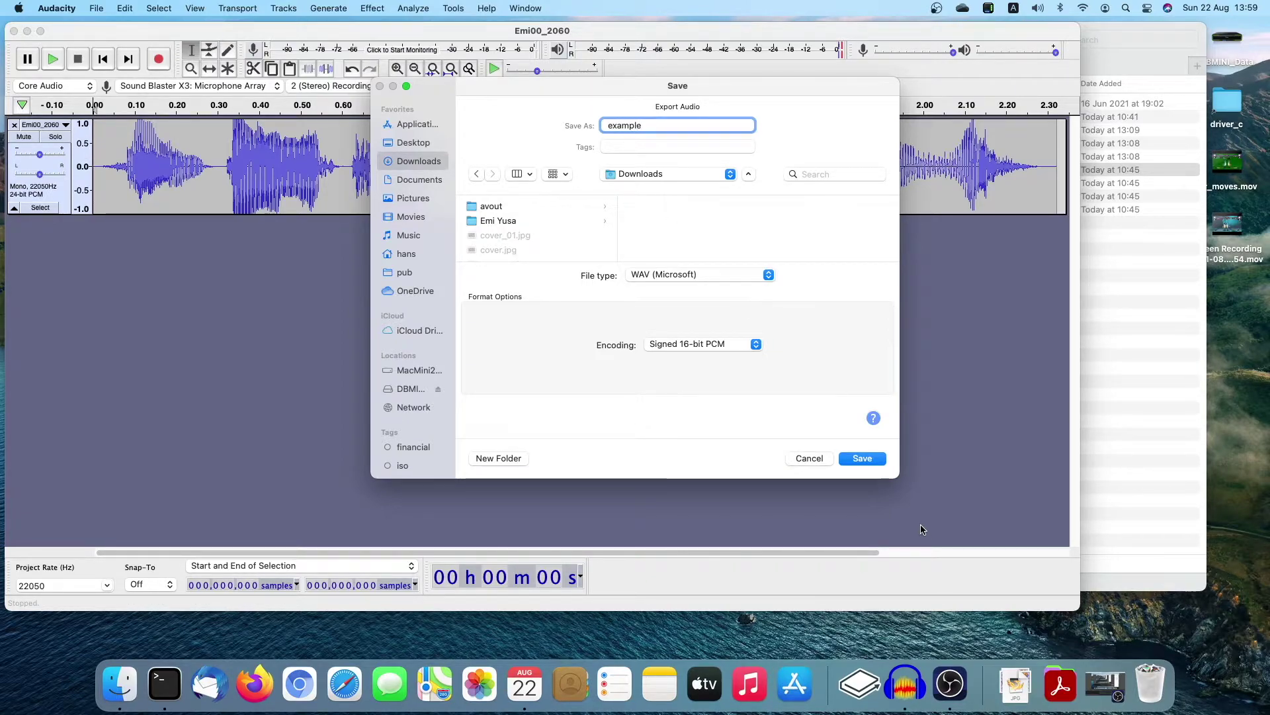
{"action": "left_click", "coordinate": [864, 459]}
{"action": "left_click", "coordinate": [832, 463]}
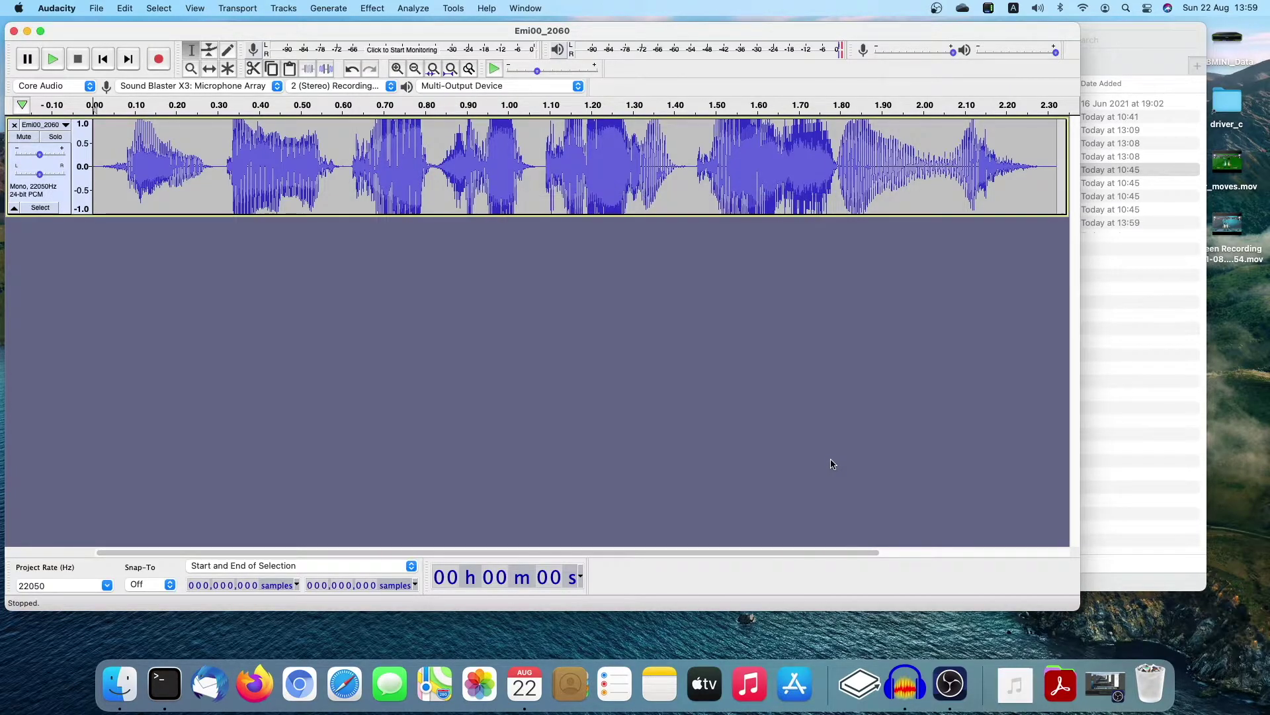
{"action": "left_click", "coordinate": [1153, 431]}
{"action": "left_click", "coordinate": [472, 225]}
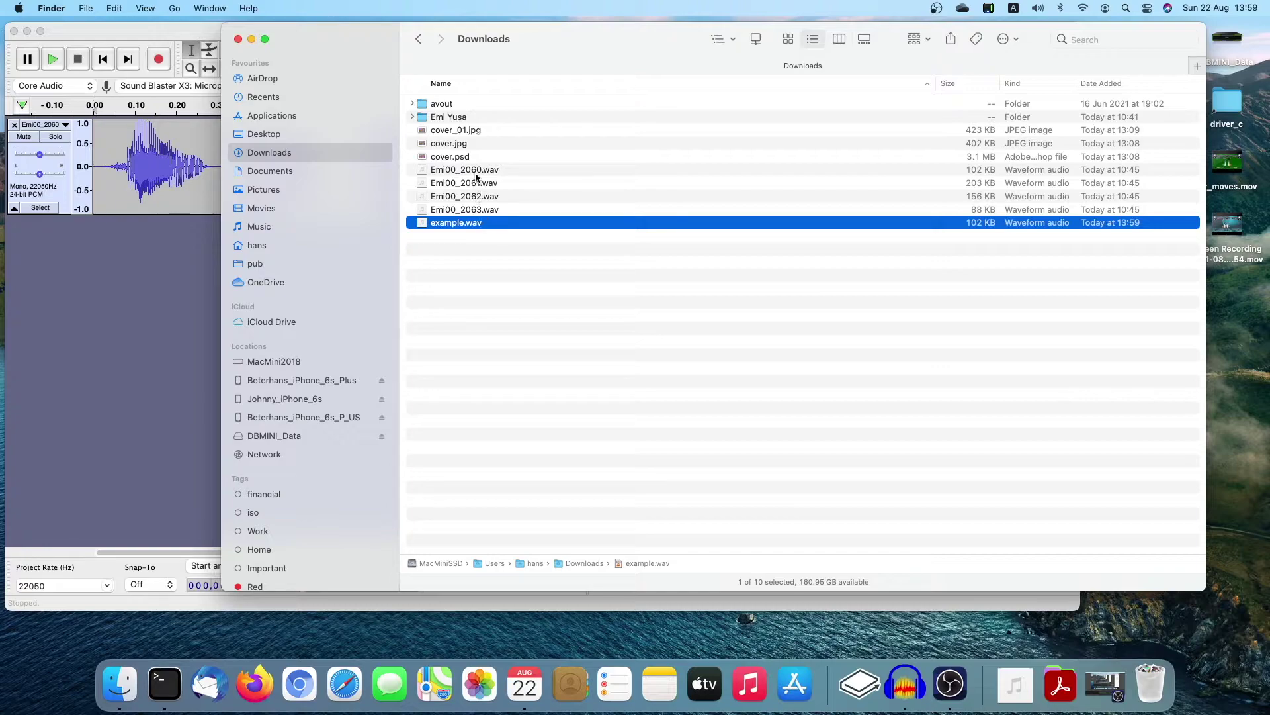
{"action": "left_click", "coordinate": [480, 170]}
{"action": "key", "text": "space"}
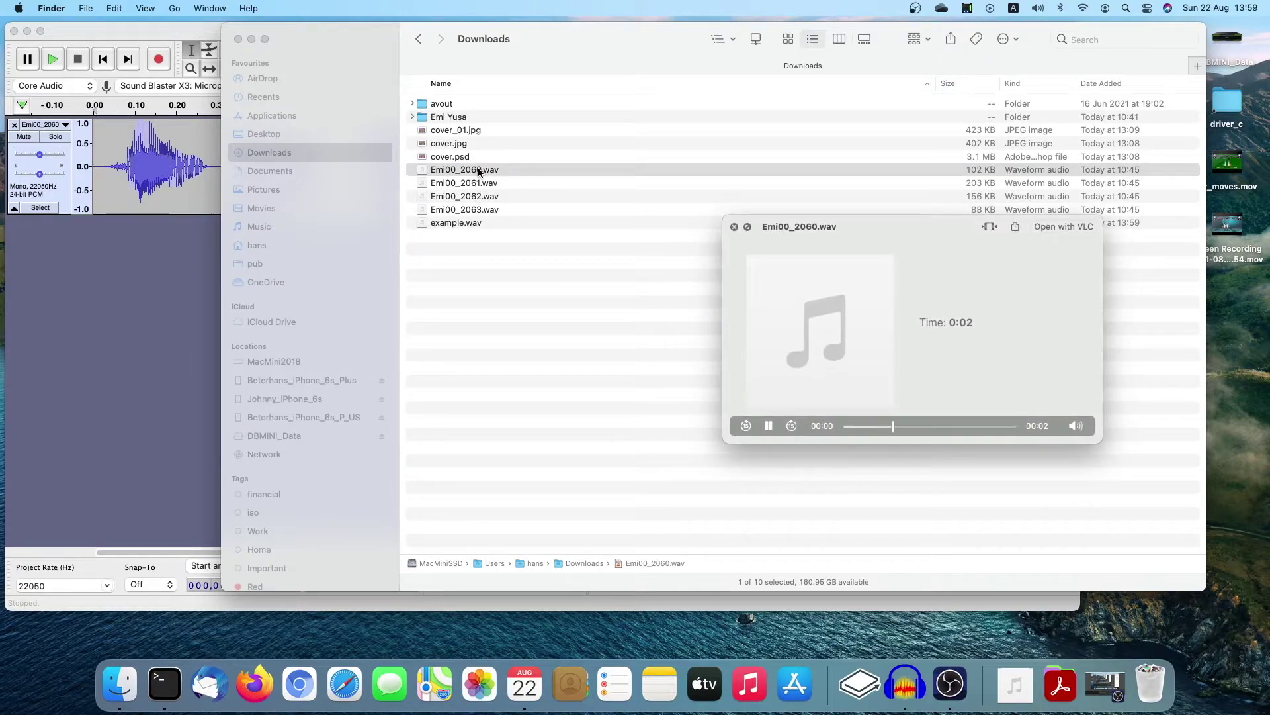
{"action": "left_click", "coordinate": [463, 222]}
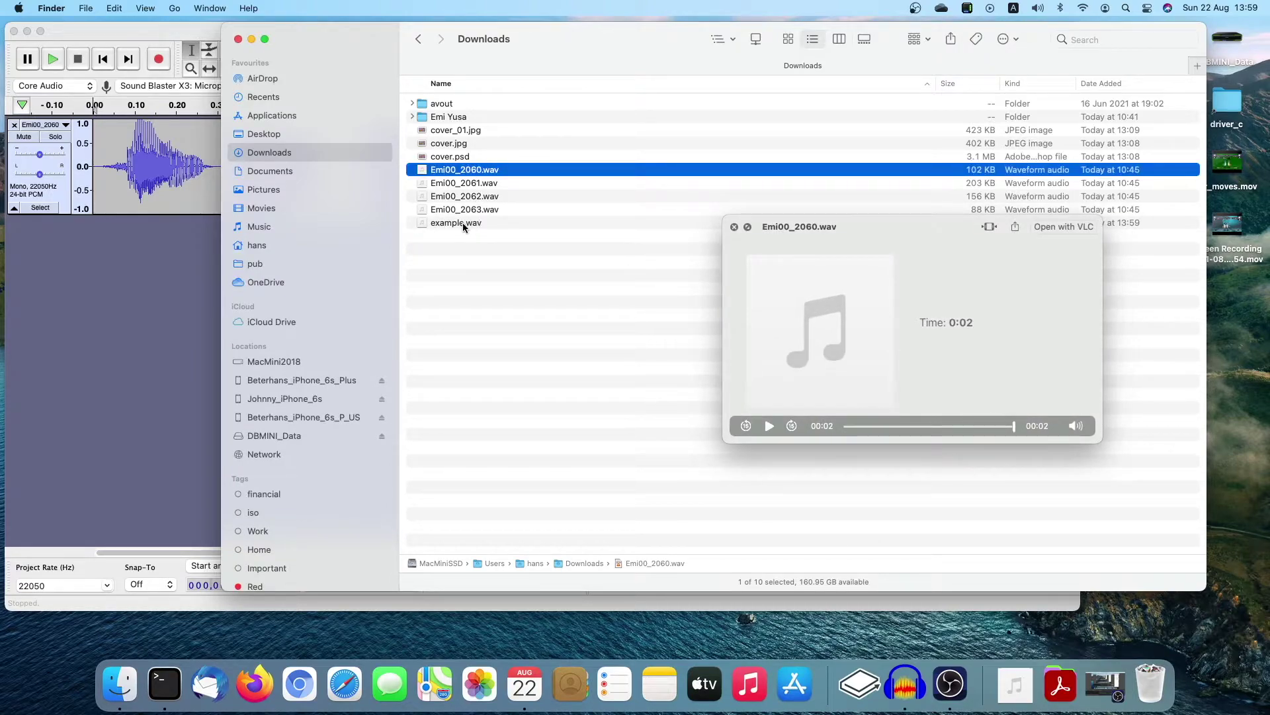
{"action": "left_click", "coordinate": [462, 222]}
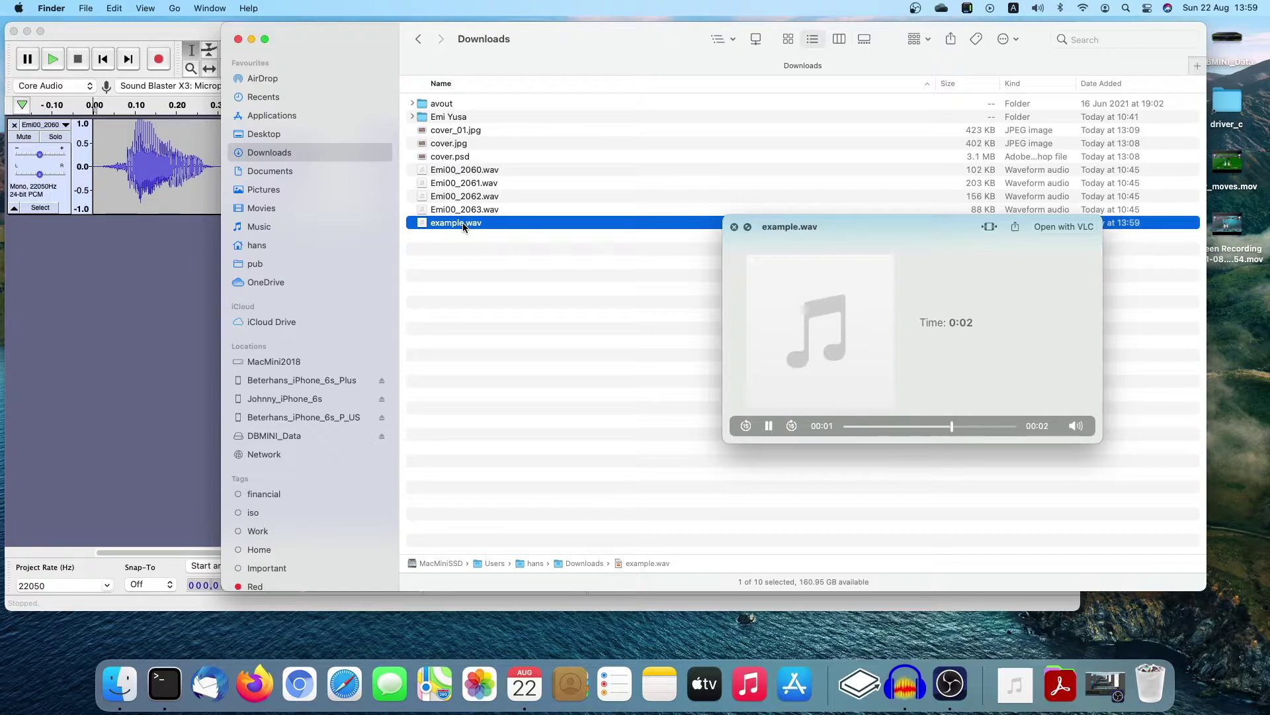
{"action": "key", "text": "space"}
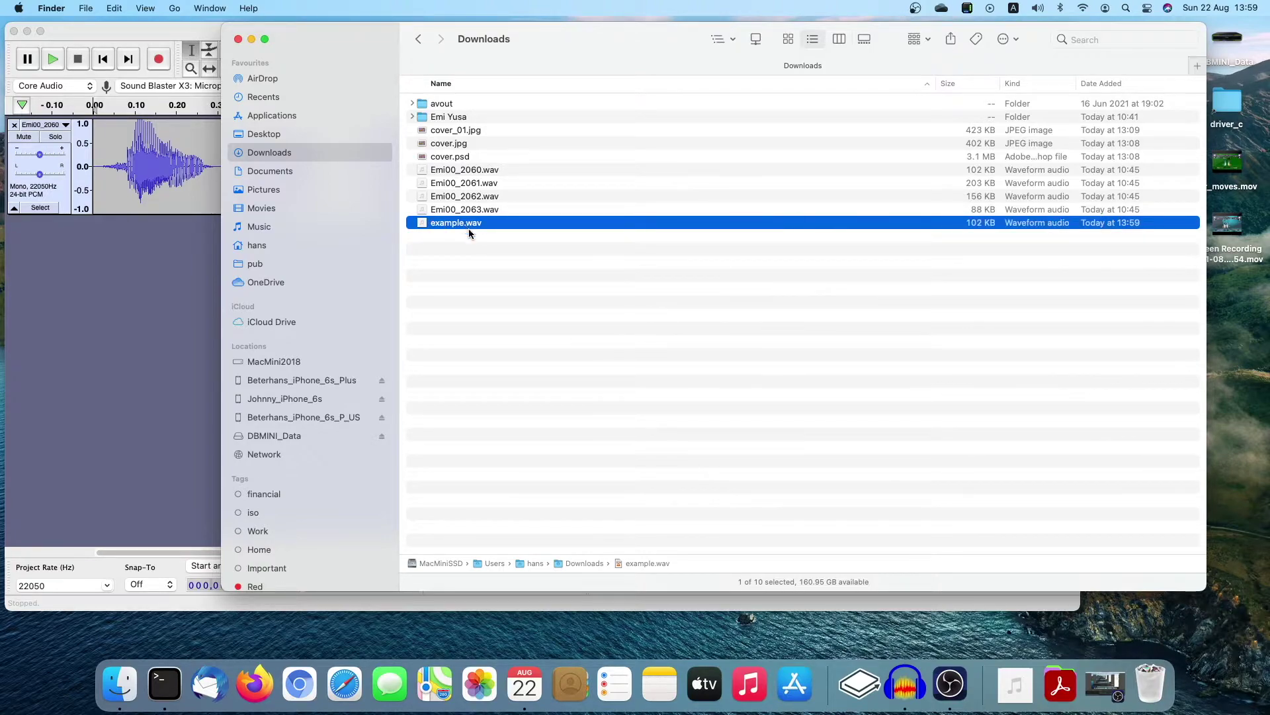
{"action": "left_click", "coordinate": [495, 260]}
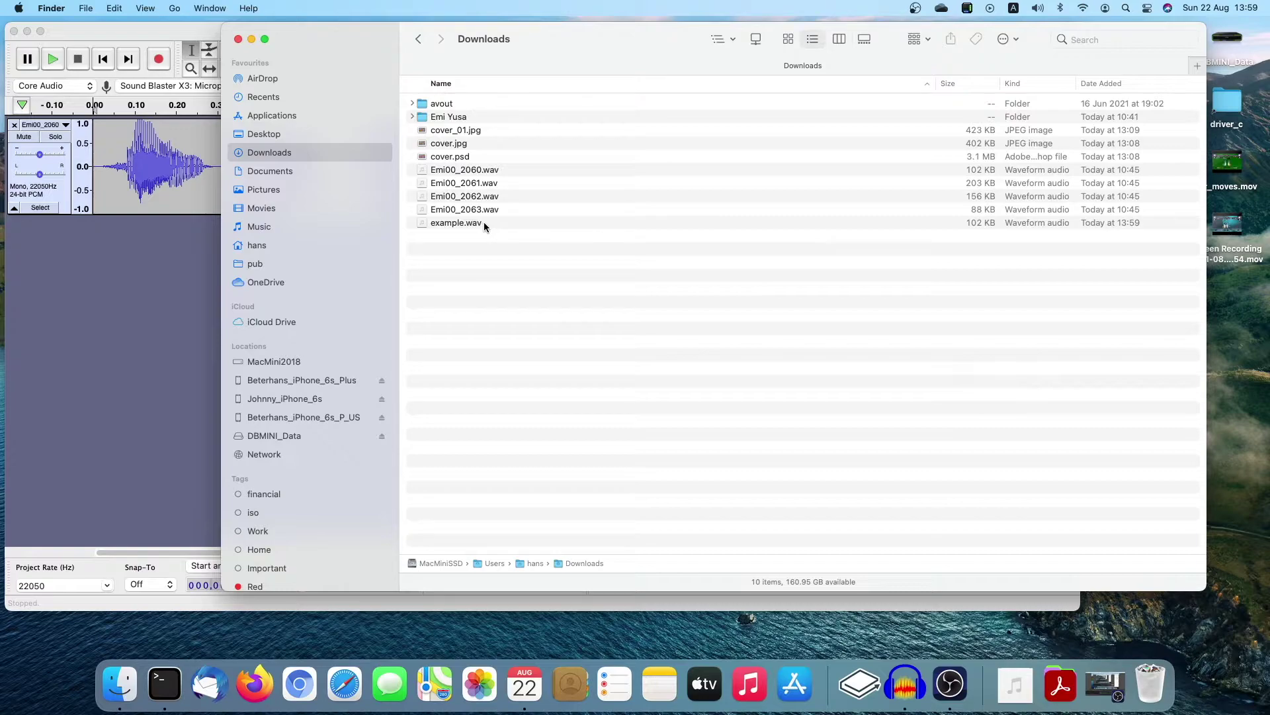
{"action": "left_click", "coordinate": [147, 233]}
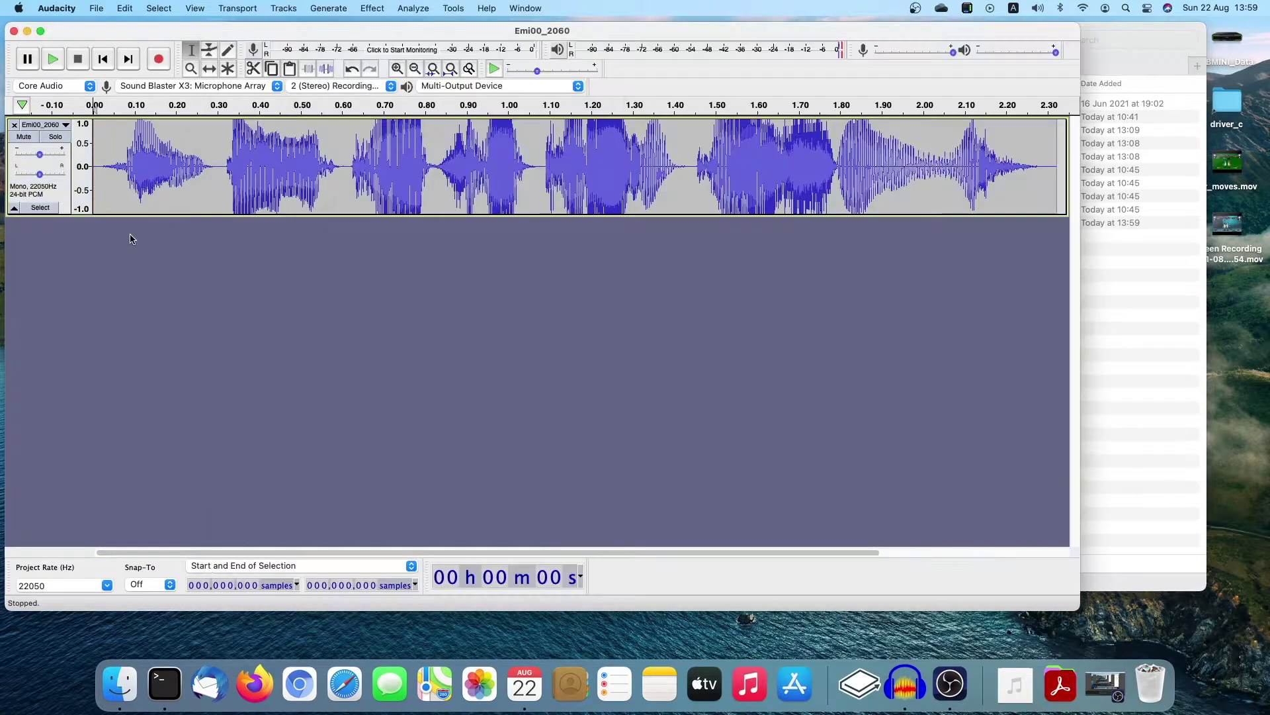
Close the Emi00_2060 track and open Tools > Apply Macro > Palette
{"action": "left_click", "coordinate": [13, 125]}
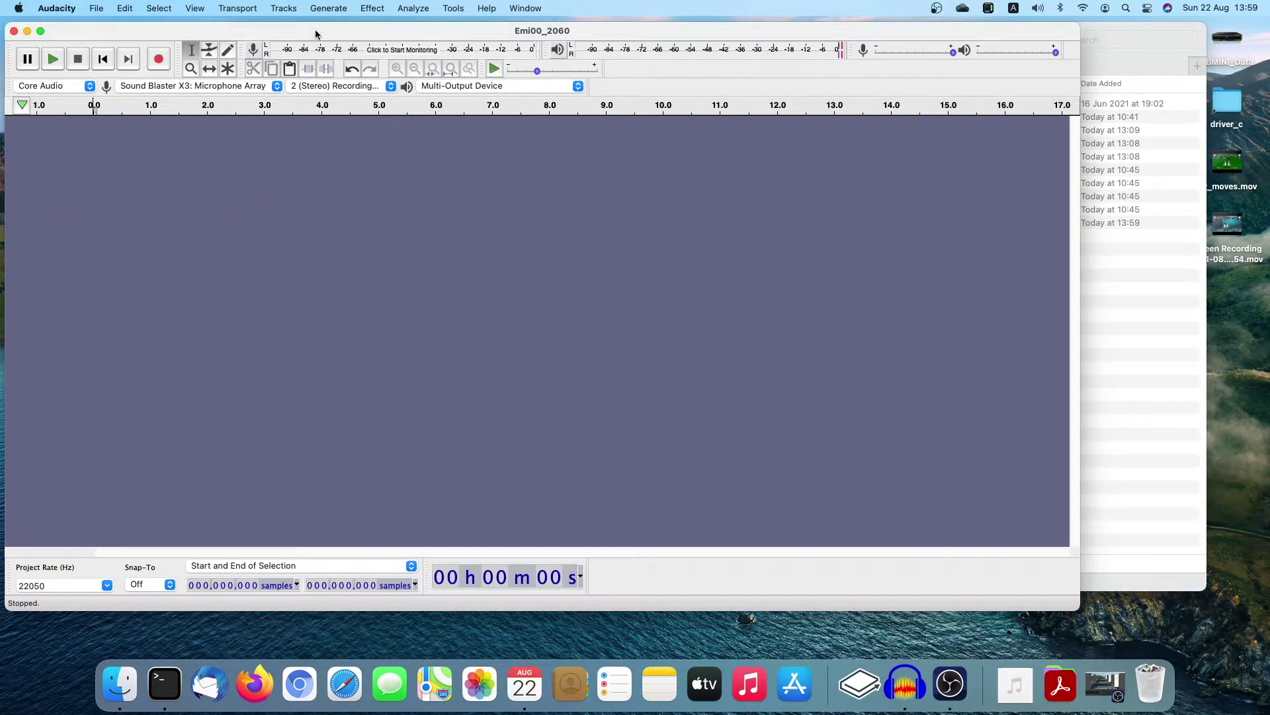
{"action": "left_click", "coordinate": [455, 8]}
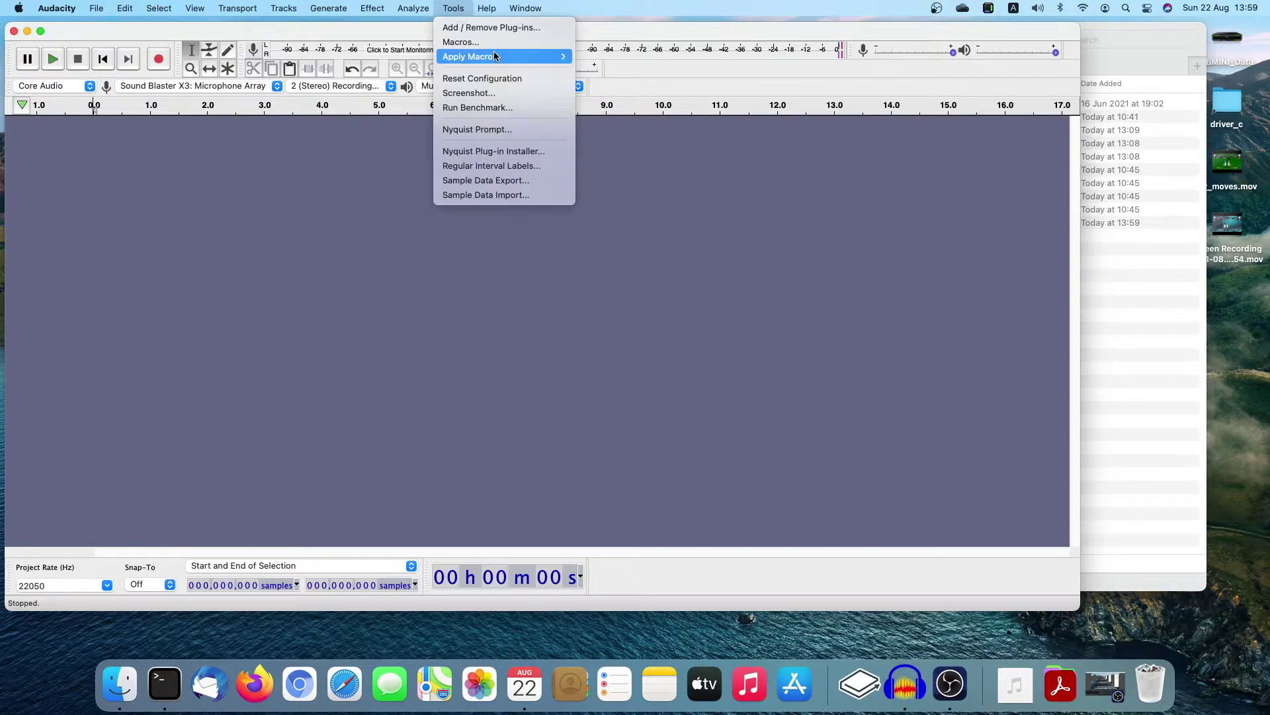
{"action": "mouse_move", "coordinate": [497, 58]}
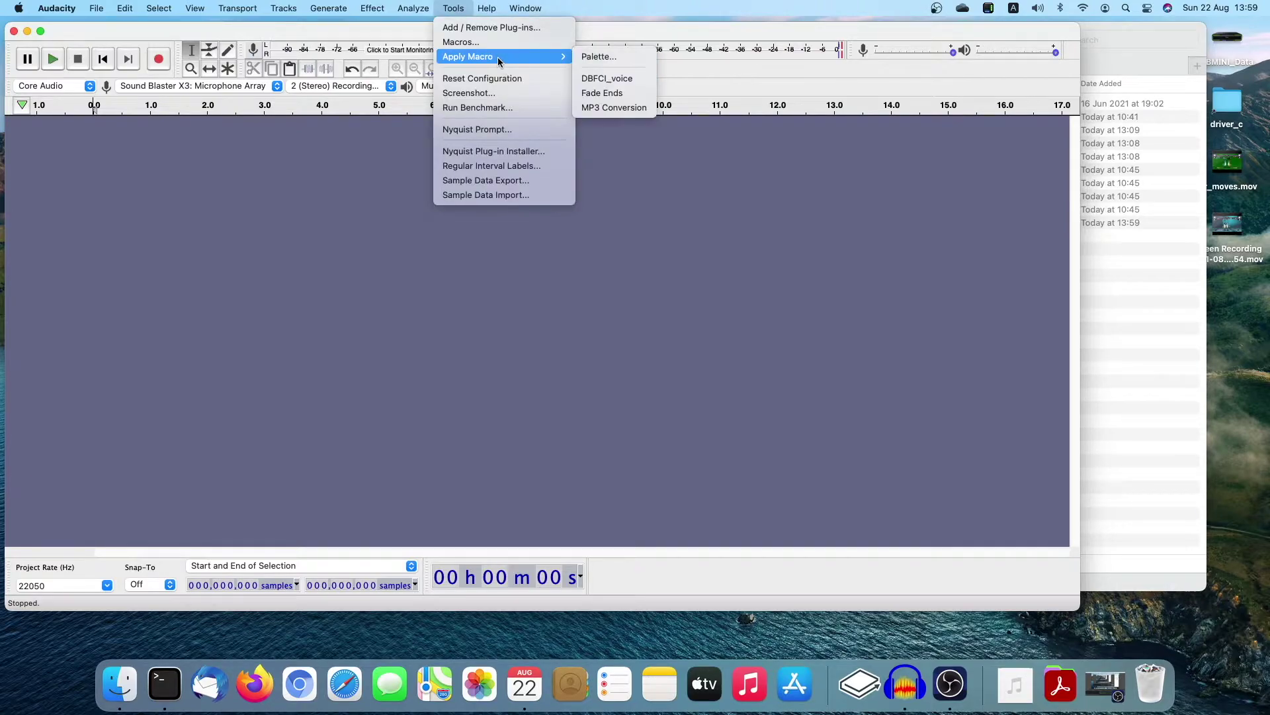
{"action": "left_click", "coordinate": [615, 60]}
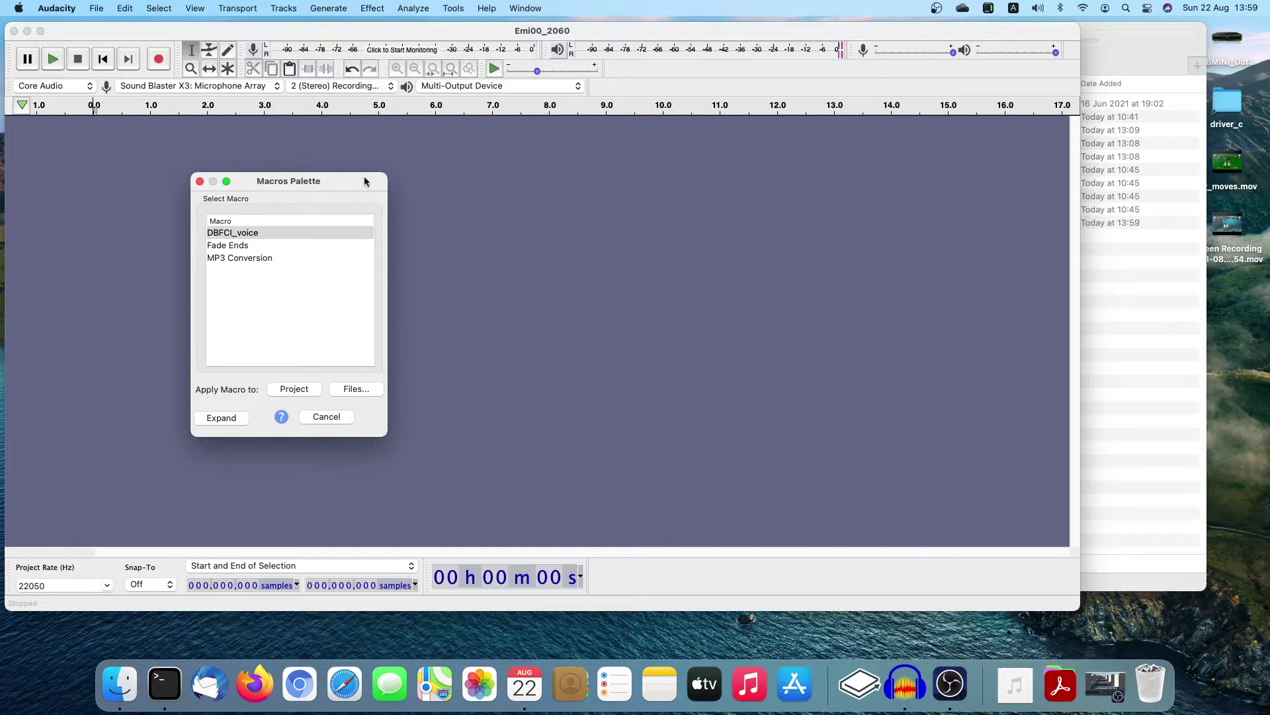
Choose DBFCI_voice in the Macros Palette and apply it to files
{"action": "left_click_drag", "start_coordinate": [358, 183], "coordinate": [339, 139]}
{"action": "left_click", "coordinate": [233, 202]}
{"action": "left_click", "coordinate": [218, 190]}
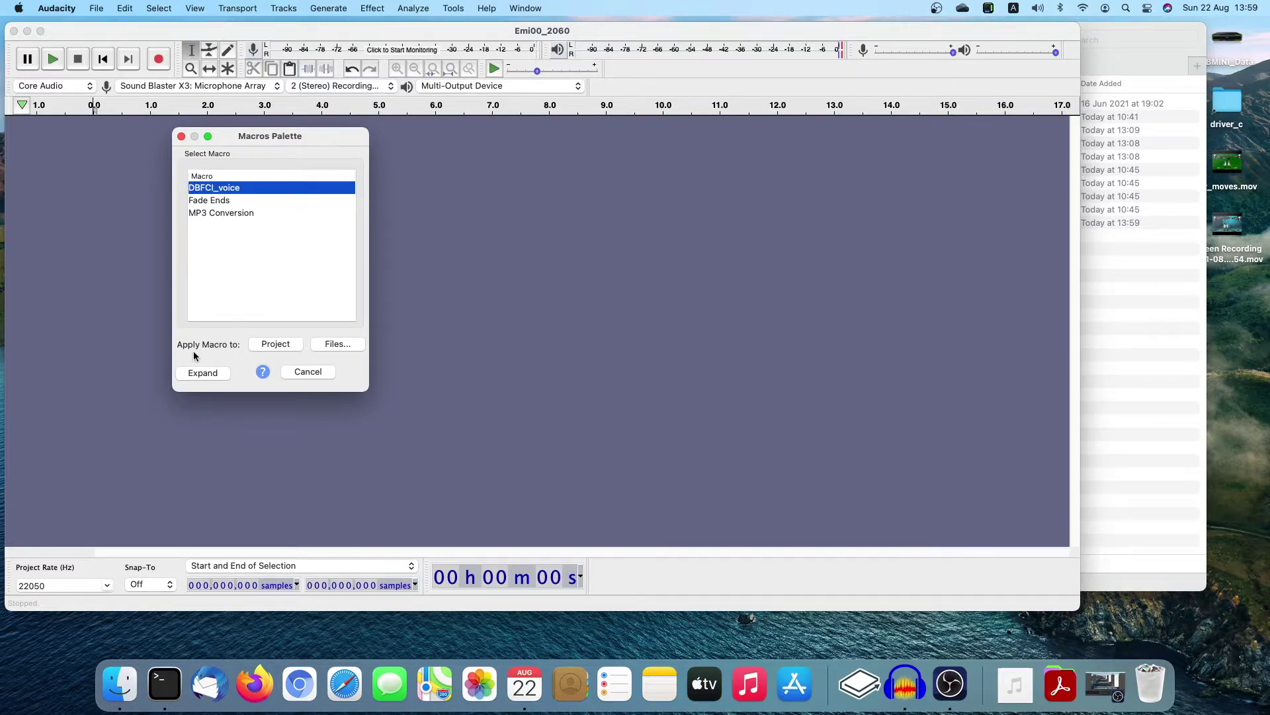
{"action": "left_click", "coordinate": [336, 344]}
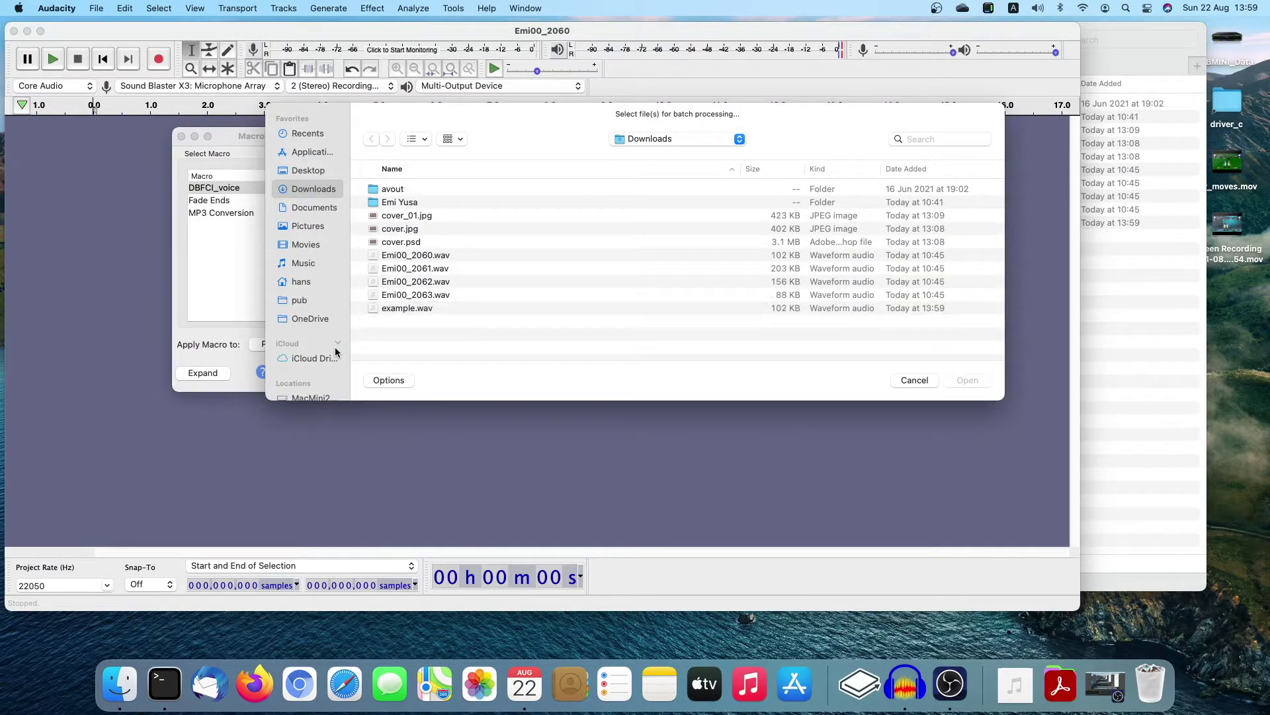
Batch-process Emi00_2060.wav through Emi00_2063.wav with the DBFCI_voice macro
{"action": "left_click", "coordinate": [434, 256]}
{"action": "left_click", "coordinate": [437, 295], "text": "shift"}
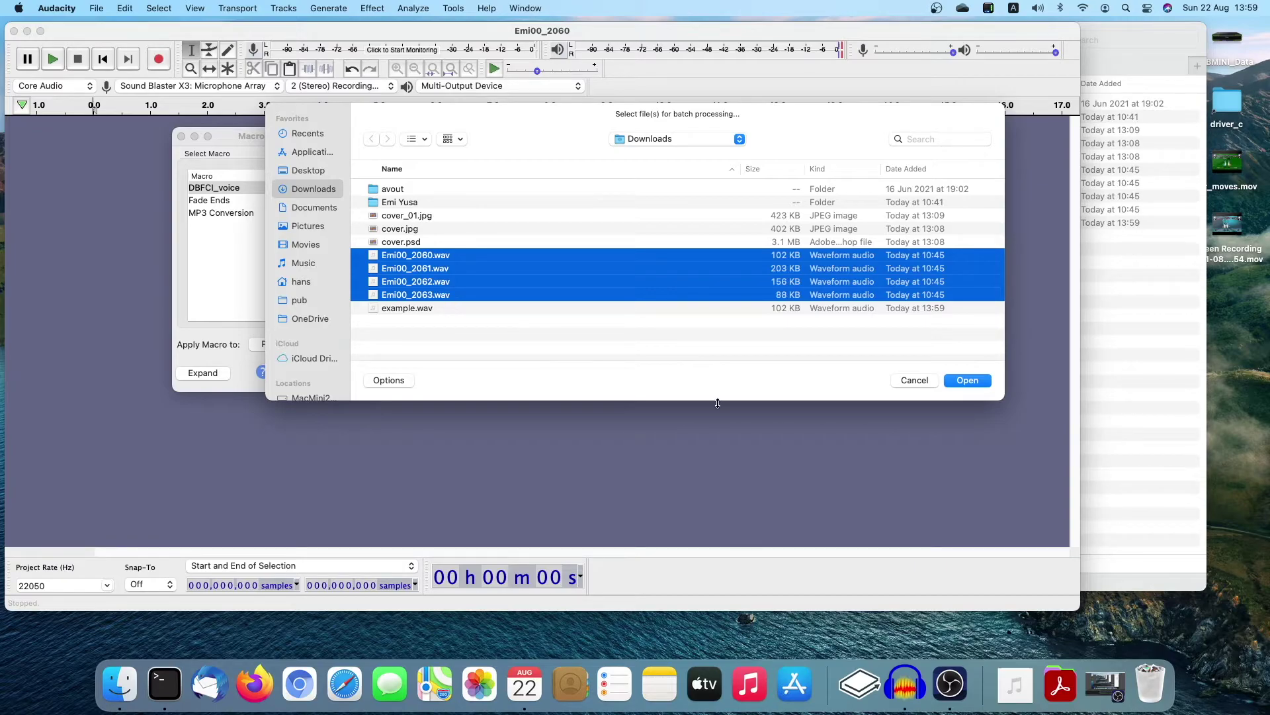
{"action": "left_click", "coordinate": [967, 380]}
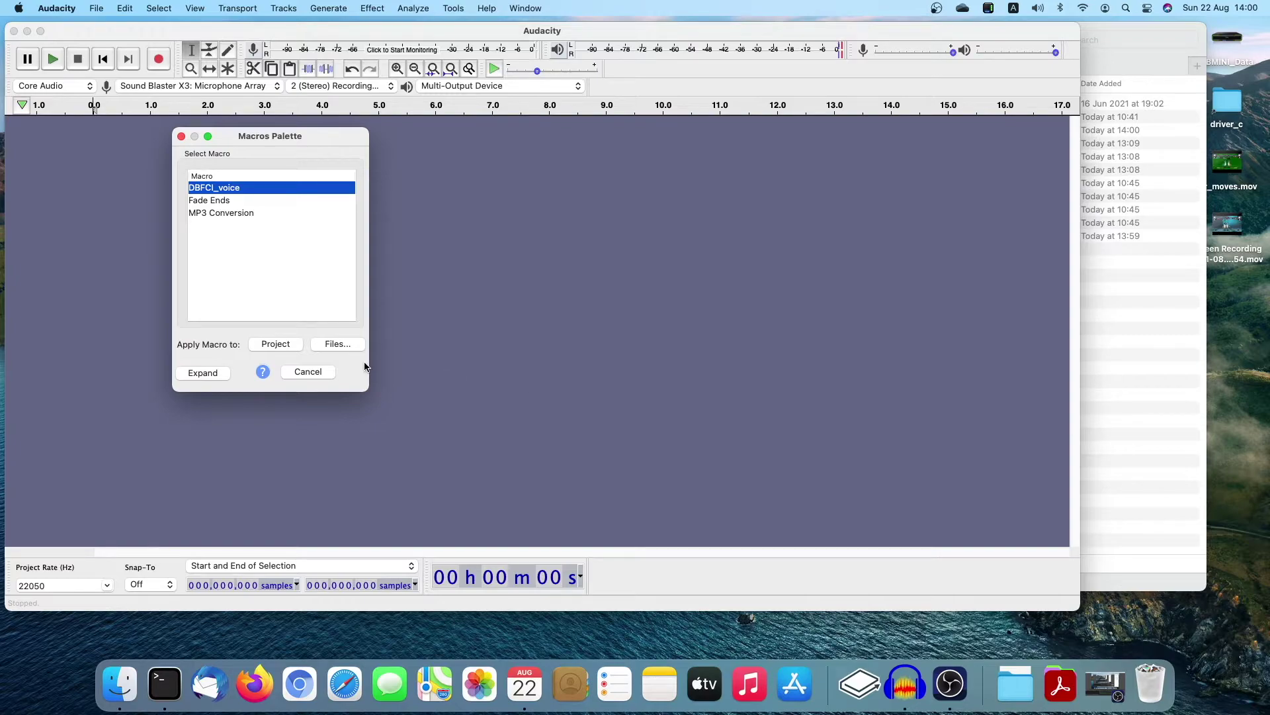
Open the macro-output folder in Downloads and select the processed Emi00_2060.wav
{"action": "left_click", "coordinate": [1124, 391]}
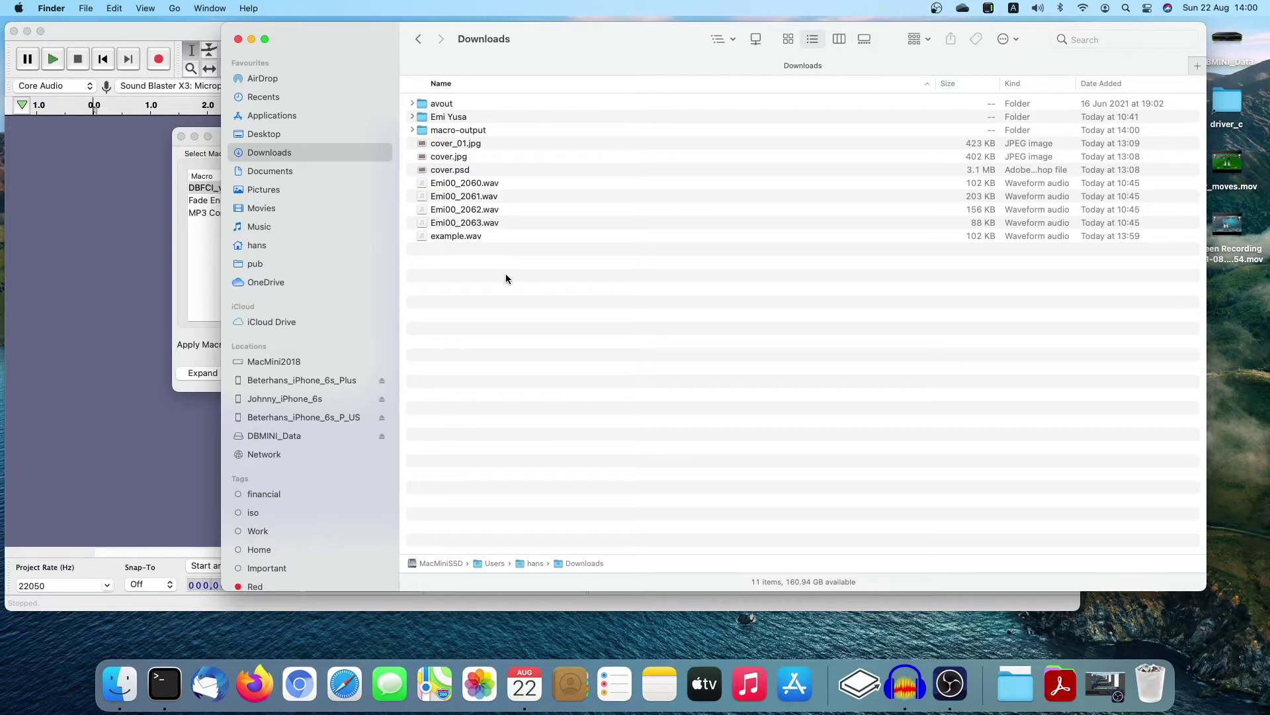
{"action": "left_click", "coordinate": [428, 132]}
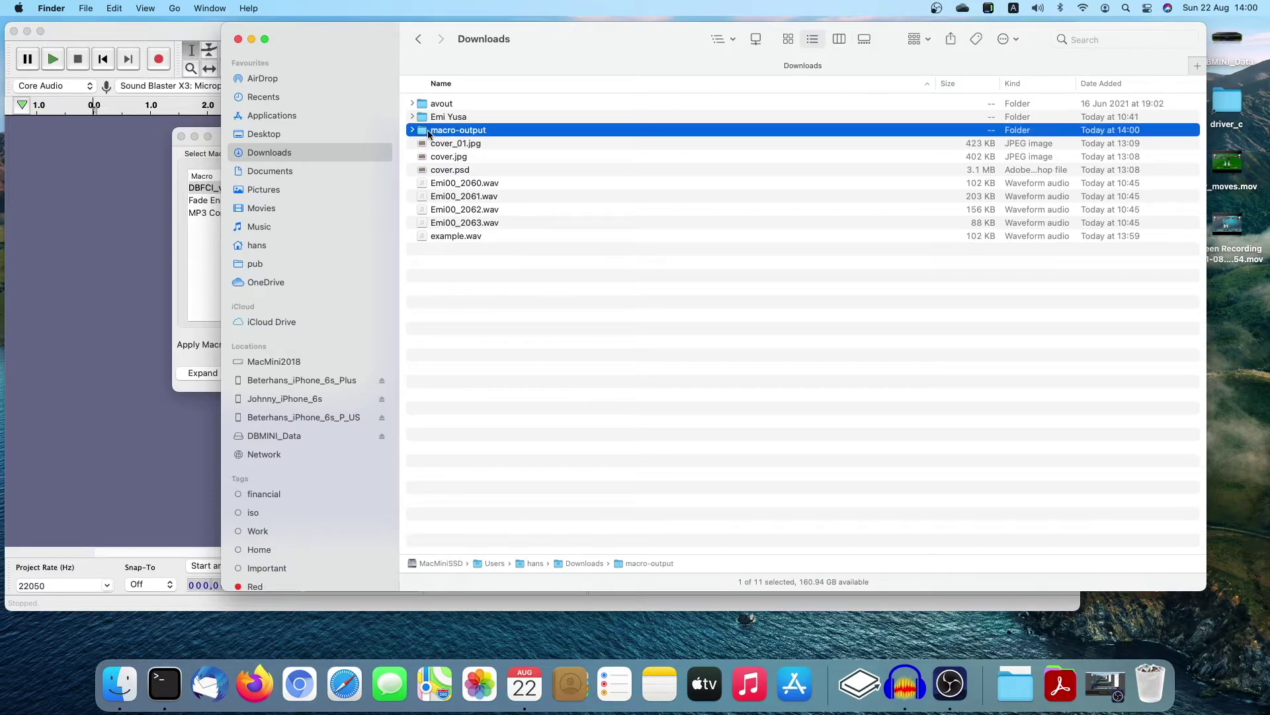
{"action": "double_click", "coordinate": [470, 131]}
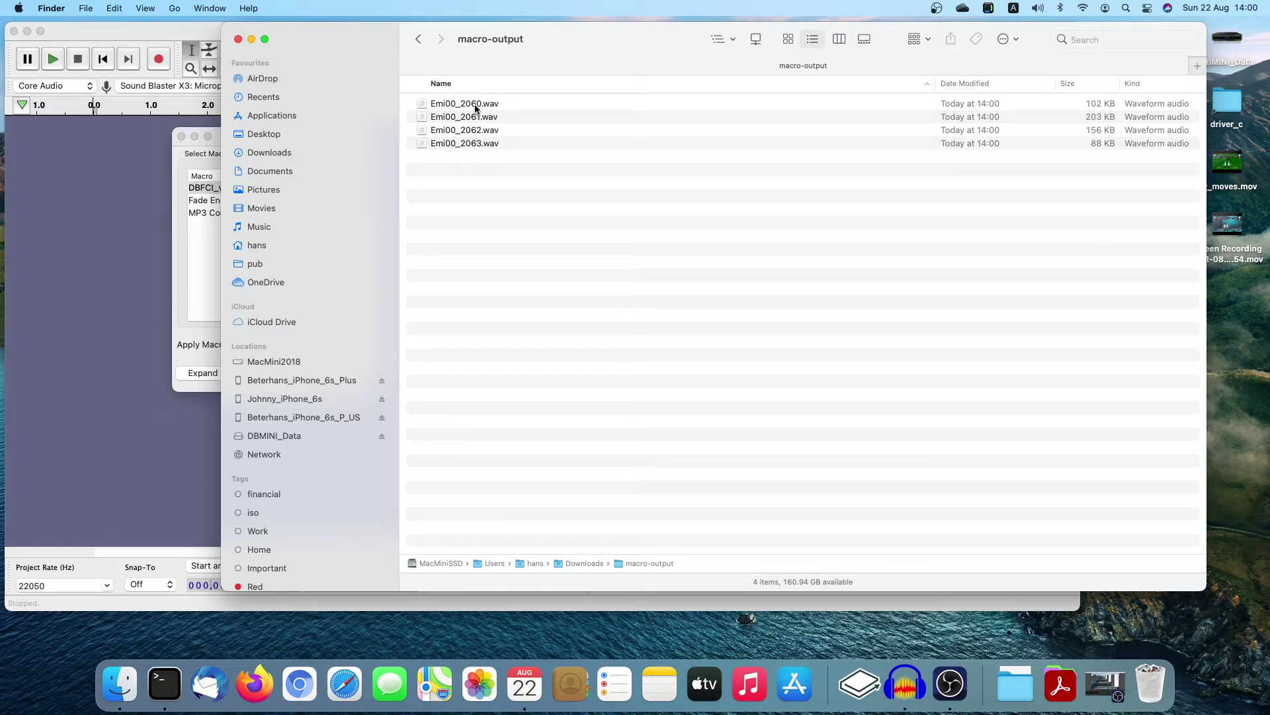
{"action": "left_click", "coordinate": [475, 106]}
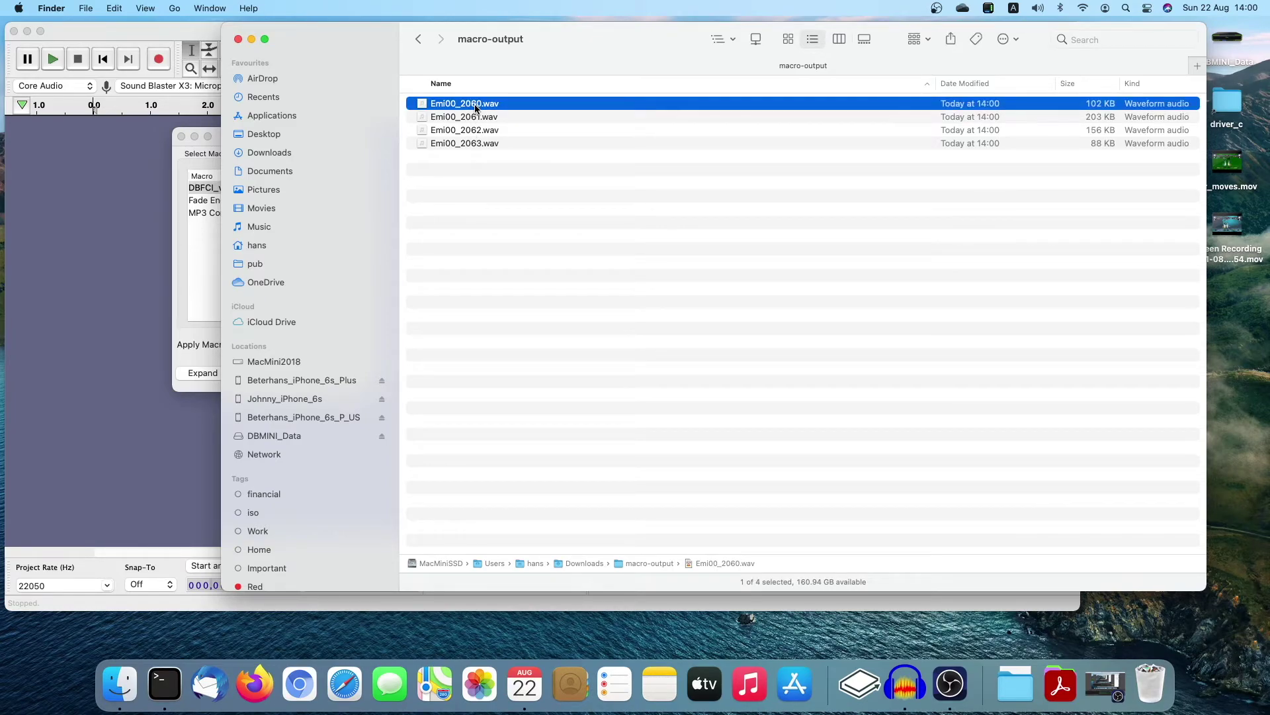
Close Audacity's Macros Palette and return to the macro-output folder window
{"action": "left_click", "coordinate": [177, 173]}
{"action": "left_click", "coordinate": [181, 136]}
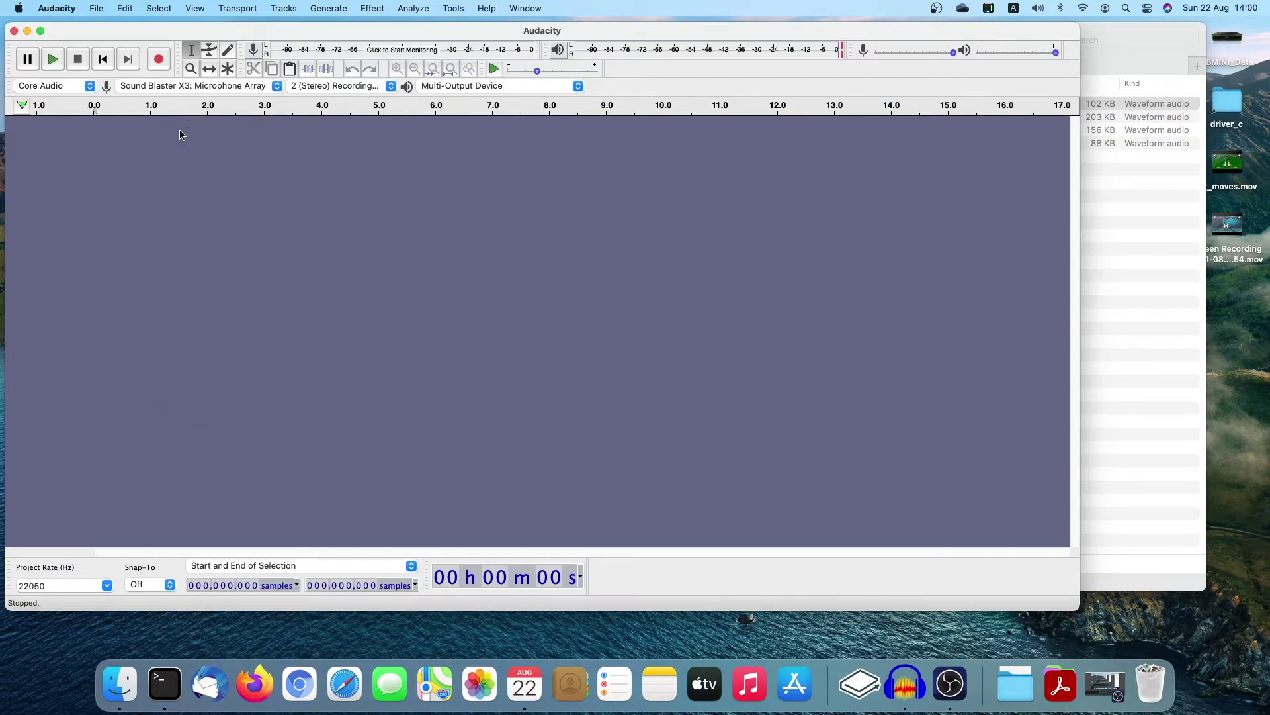
{"action": "left_click", "coordinate": [1138, 340]}
Import the processed Emi00_2060.wav into Audacity and play it
{"action": "left_click_drag", "start_coordinate": [446, 104], "coordinate": [139, 277]}
{"action": "left_click", "coordinate": [139, 278]}
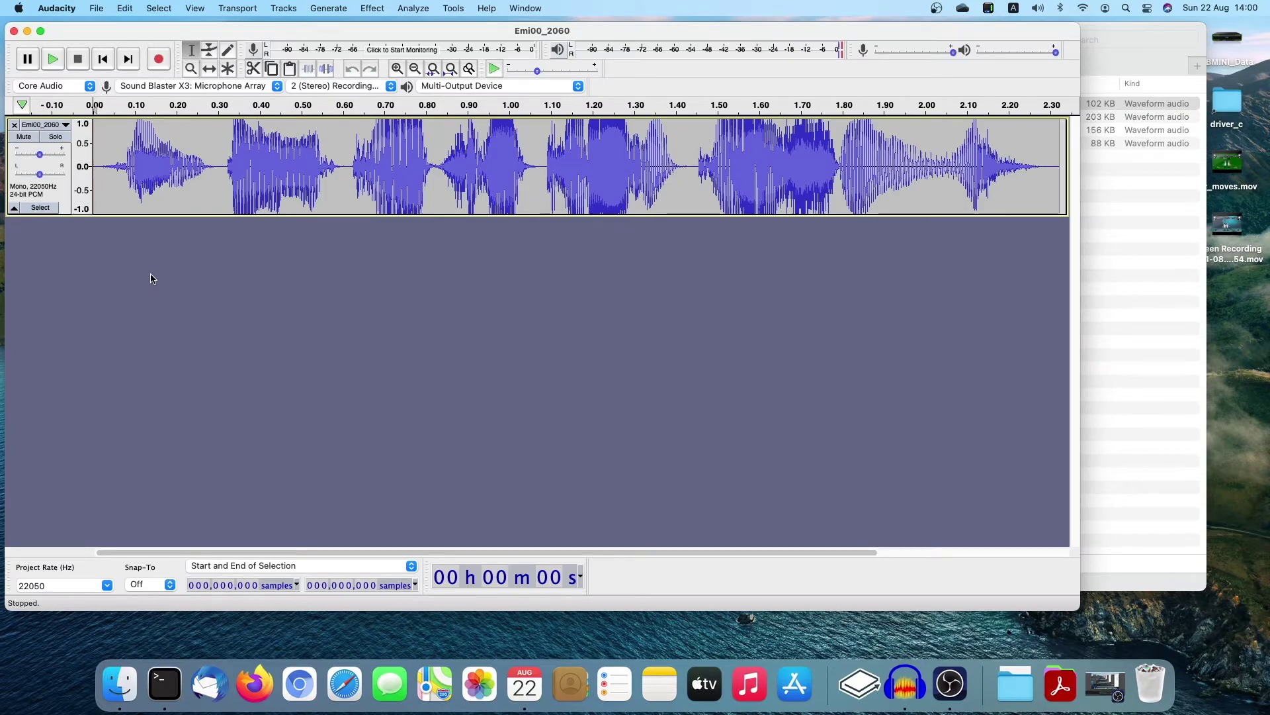
{"action": "left_click", "coordinate": [53, 59]}
Go up to Downloads in Finder, select example.wav, and return to Audacity
{"action": "left_click", "coordinate": [1120, 323]}
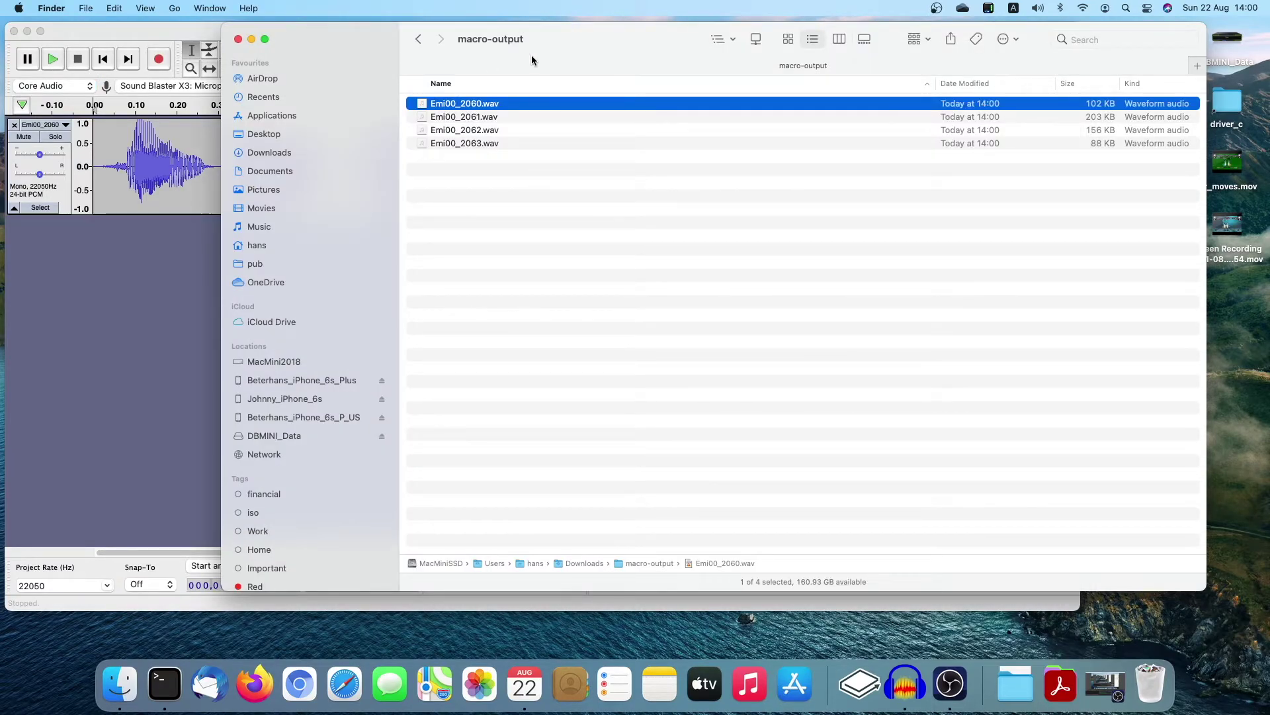
{"action": "key", "text": "super+Up"}
{"action": "left_click", "coordinate": [465, 238]}
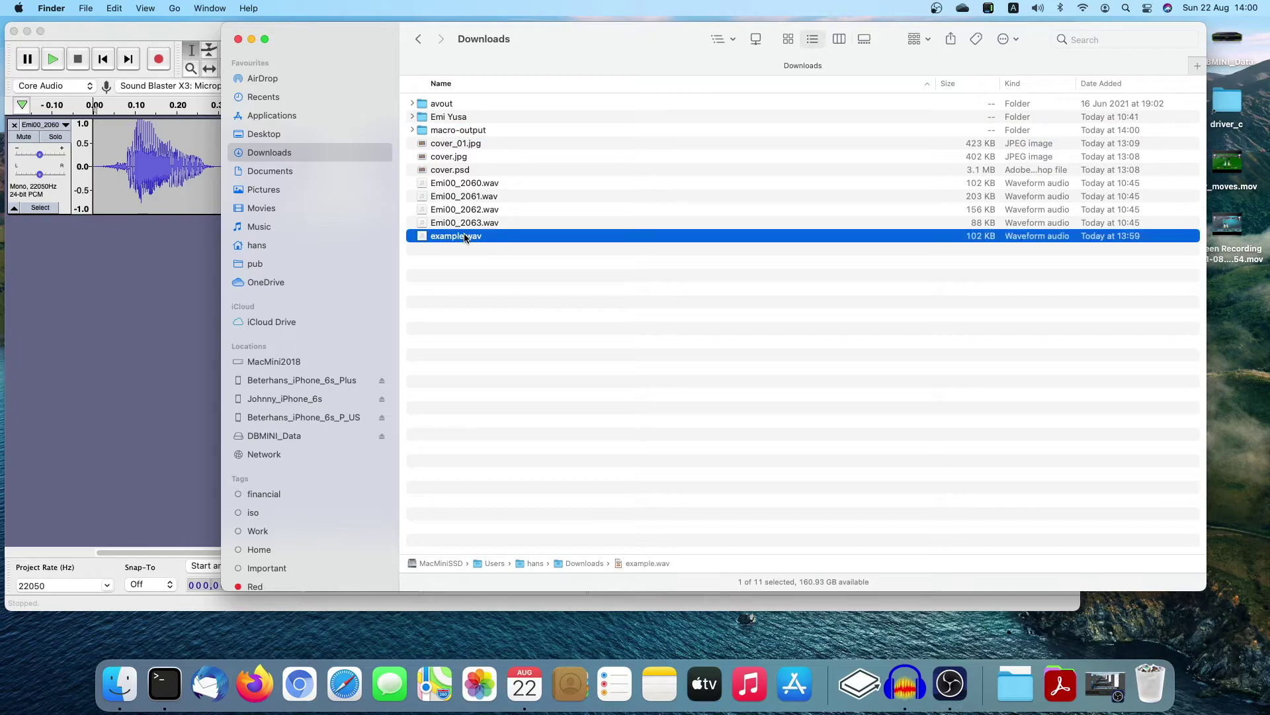
{"action": "left_click", "coordinate": [169, 302]}
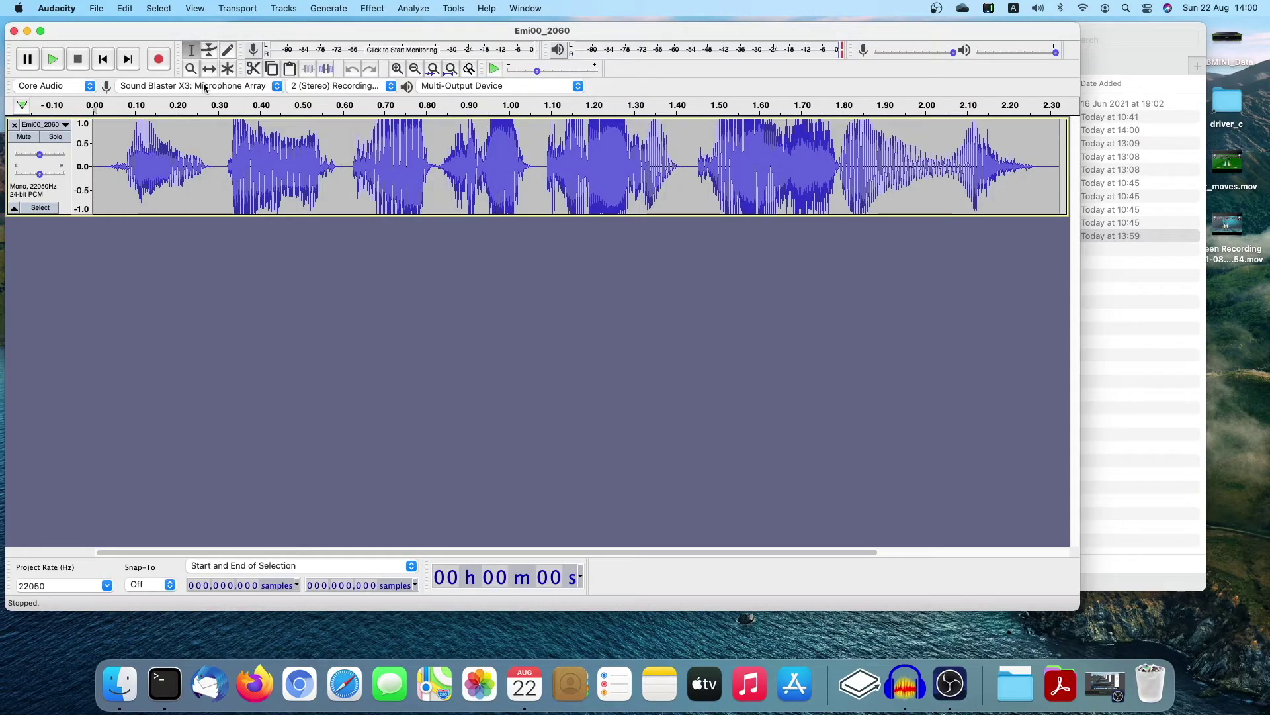
Add an empty mono track, import example.wav from Downloads, then remove the empty track
{"action": "left_click", "coordinate": [200, 10]}
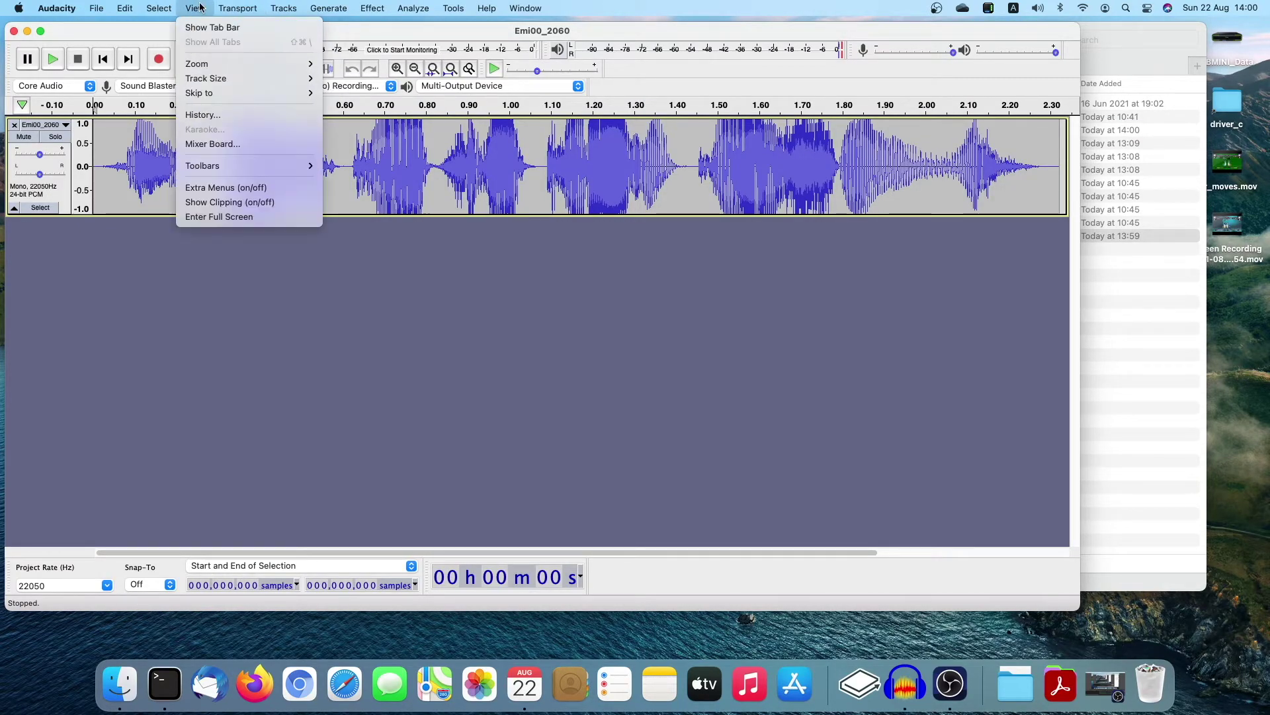
{"action": "mouse_move", "coordinate": [289, 8]}
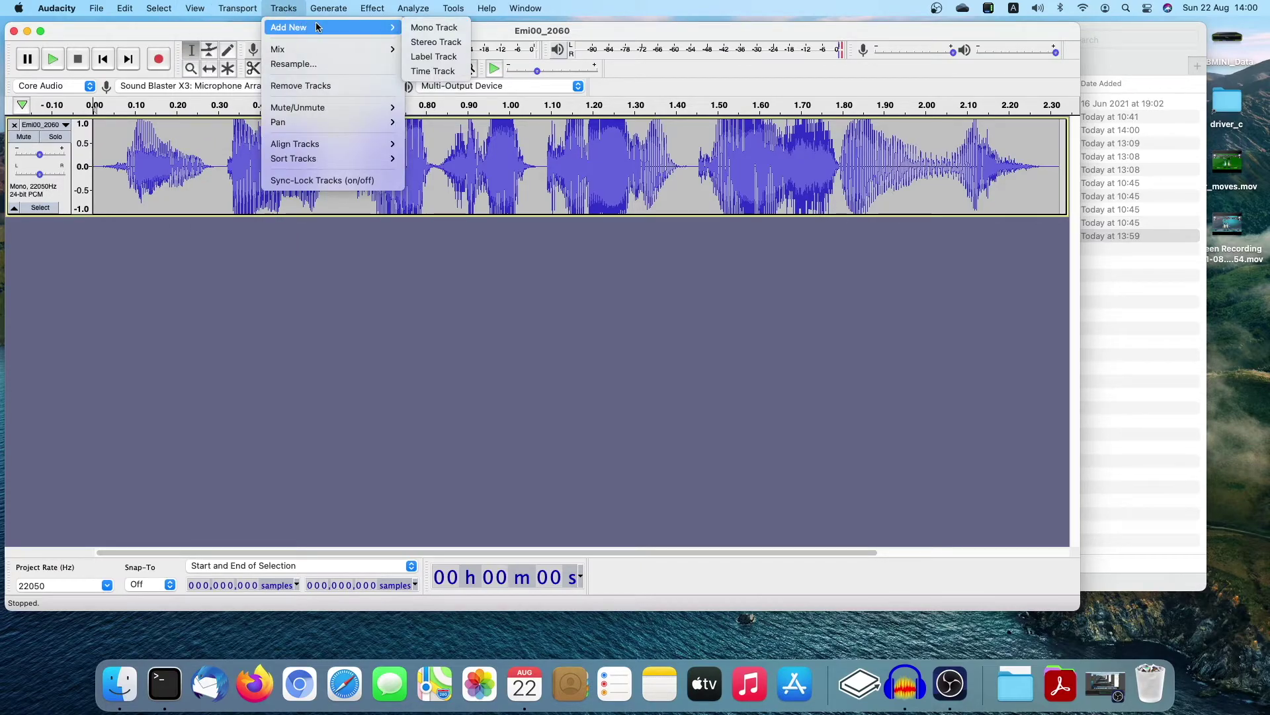
{"action": "left_click", "coordinate": [434, 27]}
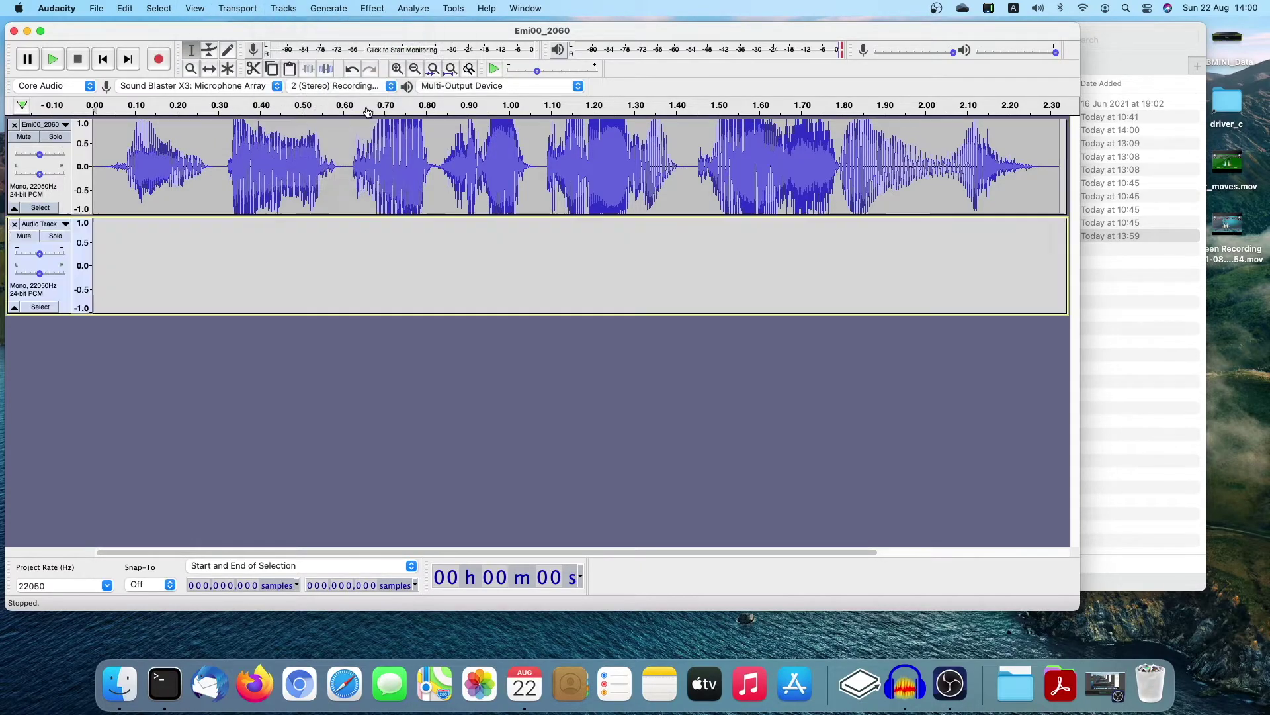
{"action": "left_click", "coordinate": [1172, 402]}
{"action": "left_click_drag", "start_coordinate": [447, 236], "coordinate": [137, 268]}
{"action": "left_click", "coordinate": [136, 268]}
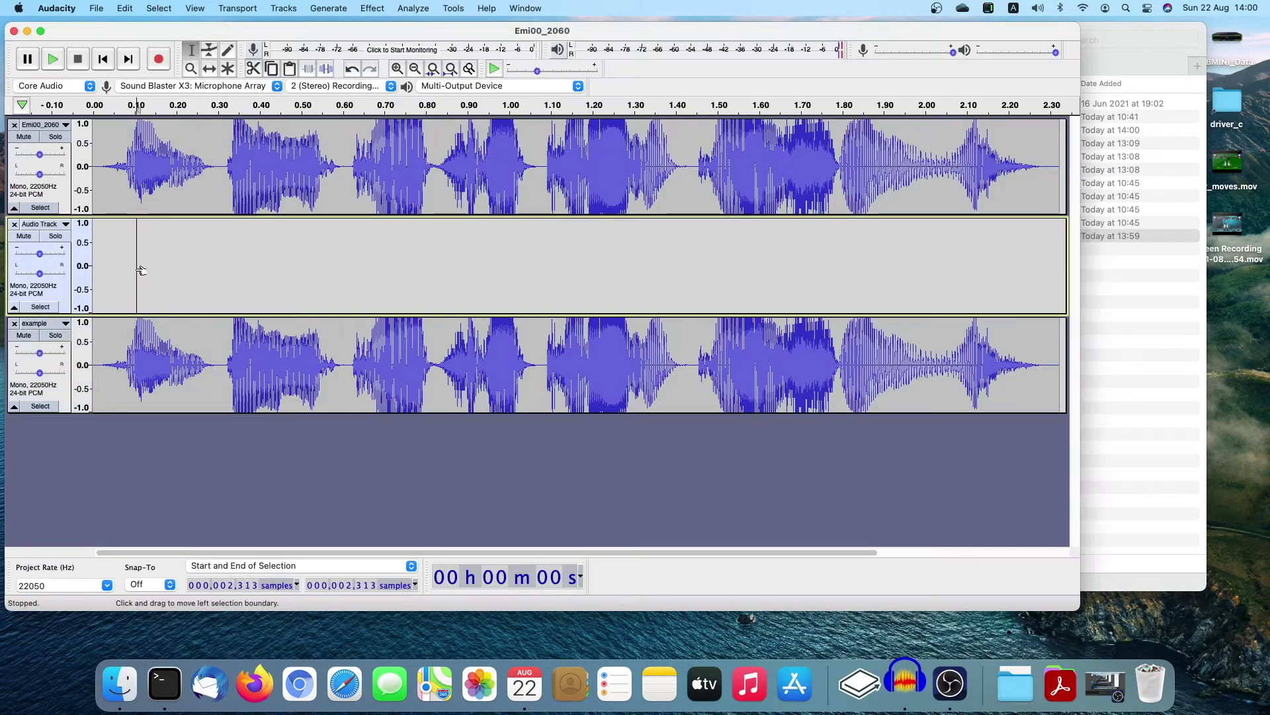
{"action": "left_click", "coordinate": [14, 223]}
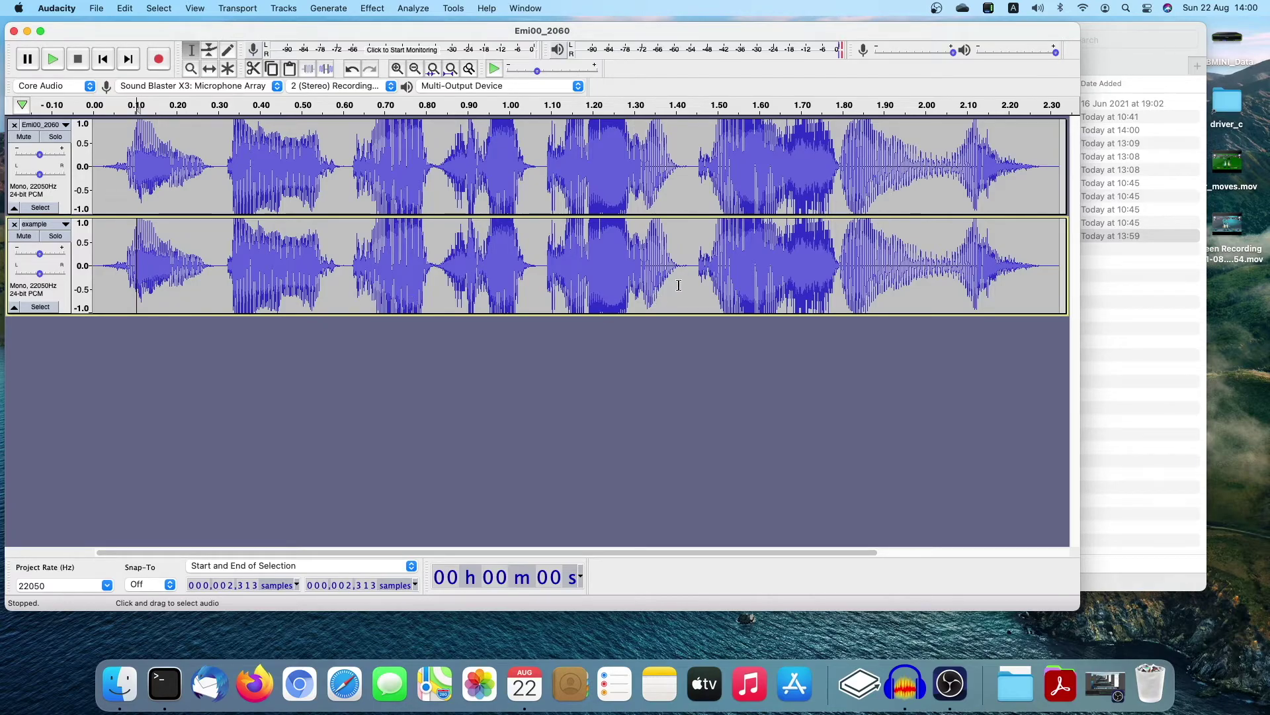
Place the edit point around 0.8 s in example, then remove the example track
{"action": "mouse_move", "coordinate": [681, 285]}
{"action": "left_mouse_down"}
{"action": "mouse_move", "coordinate": [513, 285]}
{"action": "mouse_move", "coordinate": [677, 284]}
{"action": "left_mouse_up"}
{"action": "left_click", "coordinate": [422, 283]}
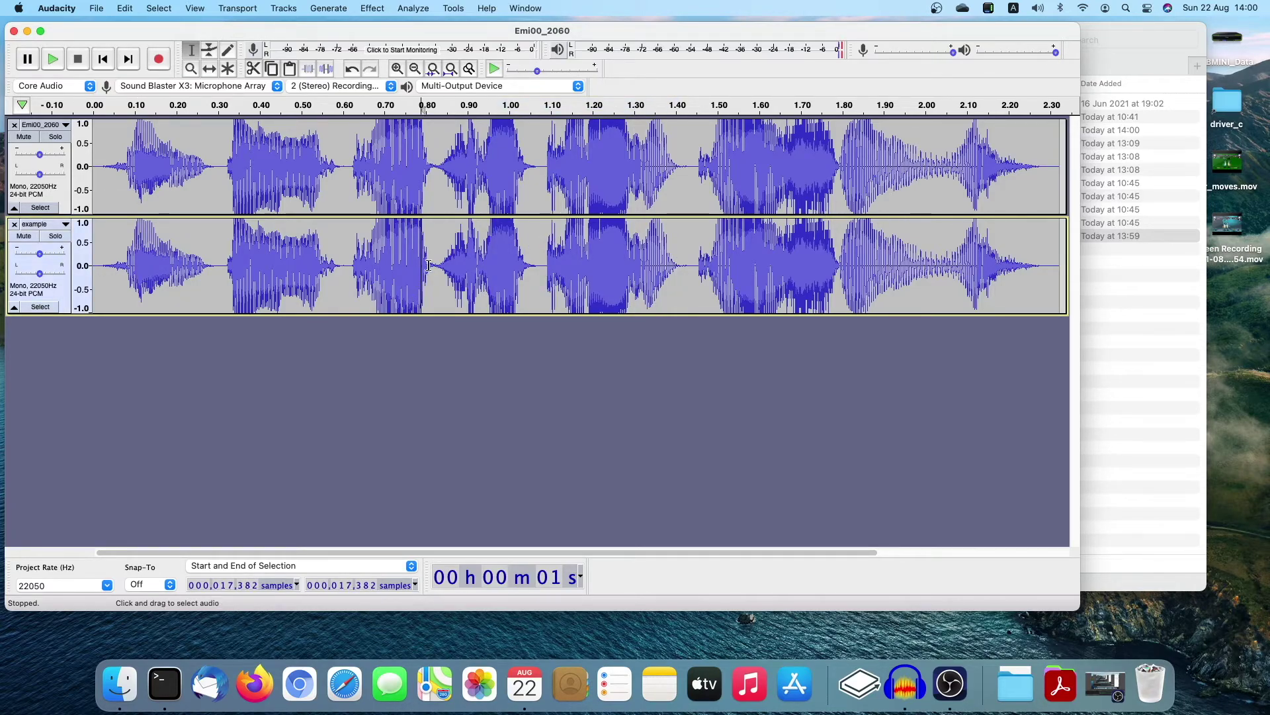
{"action": "left_click", "coordinate": [428, 265]}
{"action": "left_click", "coordinate": [435, 268]}
{"action": "left_click", "coordinate": [14, 225]}
Close the Emi00_2060 track and select Emi00_2061.wav in Finder's macro-output folder
{"action": "left_click", "coordinate": [14, 125]}
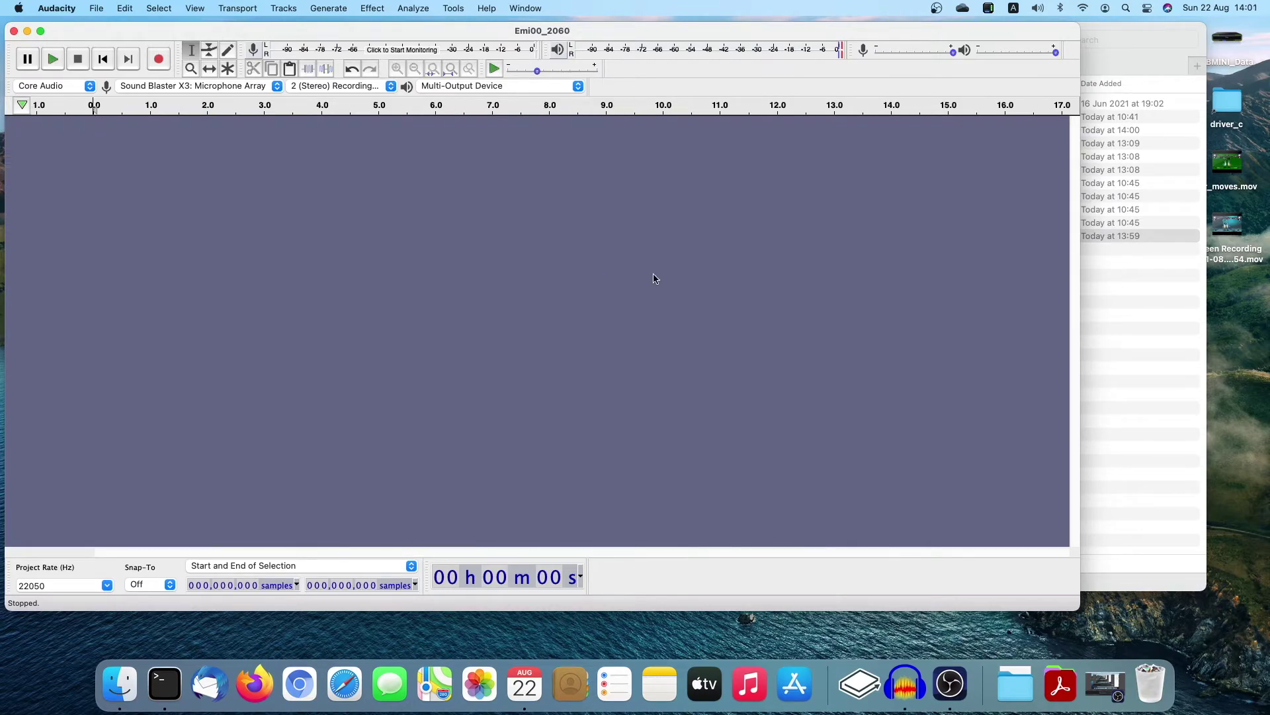
{"action": "left_click", "coordinate": [1195, 330]}
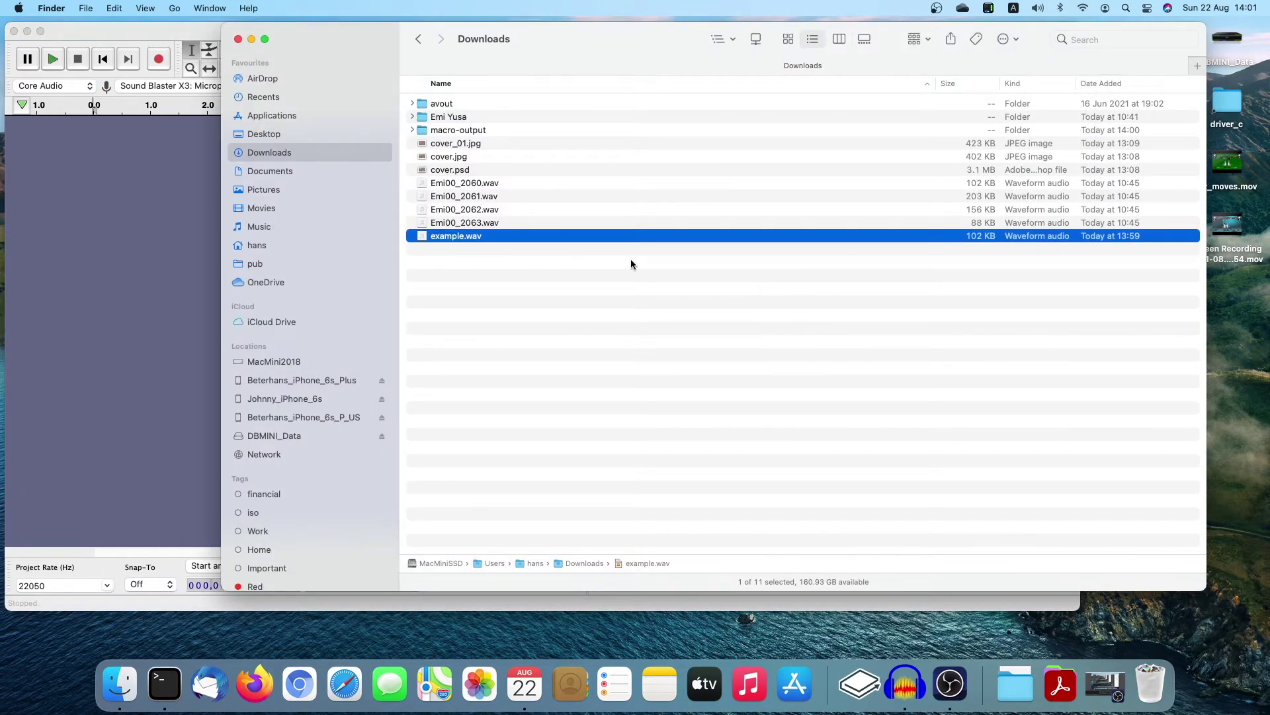
{"action": "double_click", "coordinate": [445, 117]}
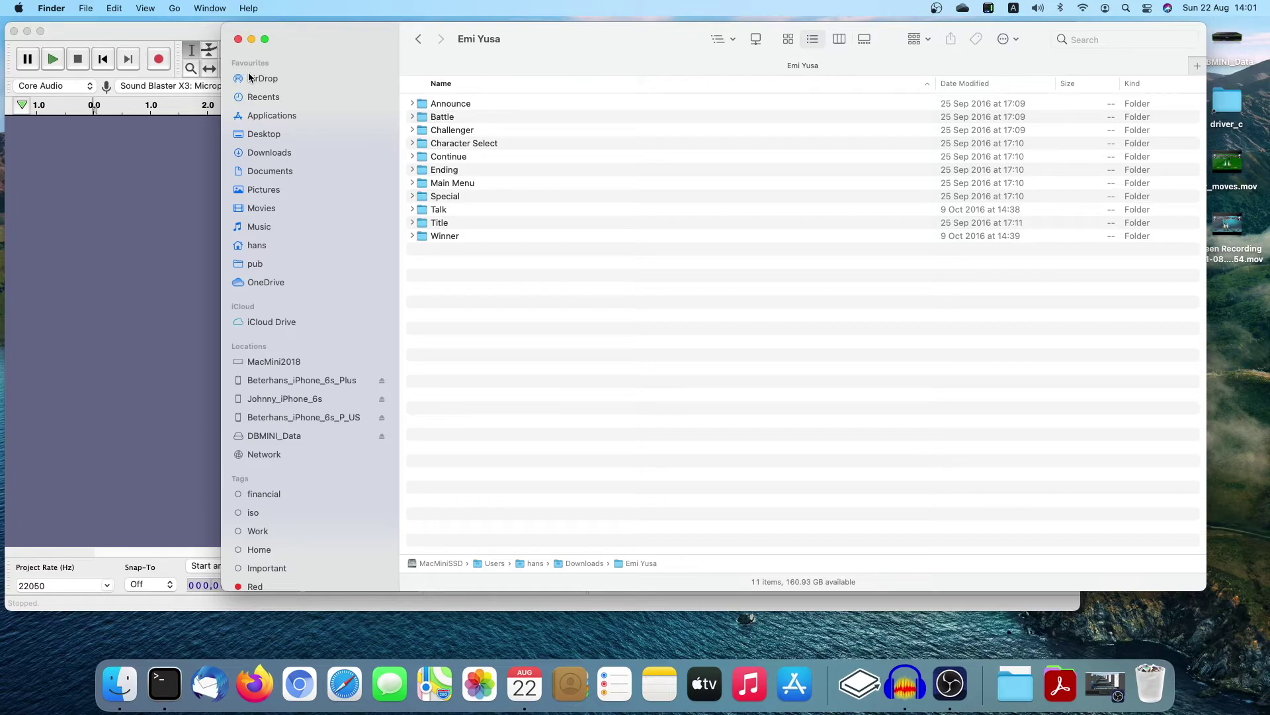
{"action": "key", "text": "super+bracketleft"}
{"action": "left_click", "coordinate": [461, 133]}
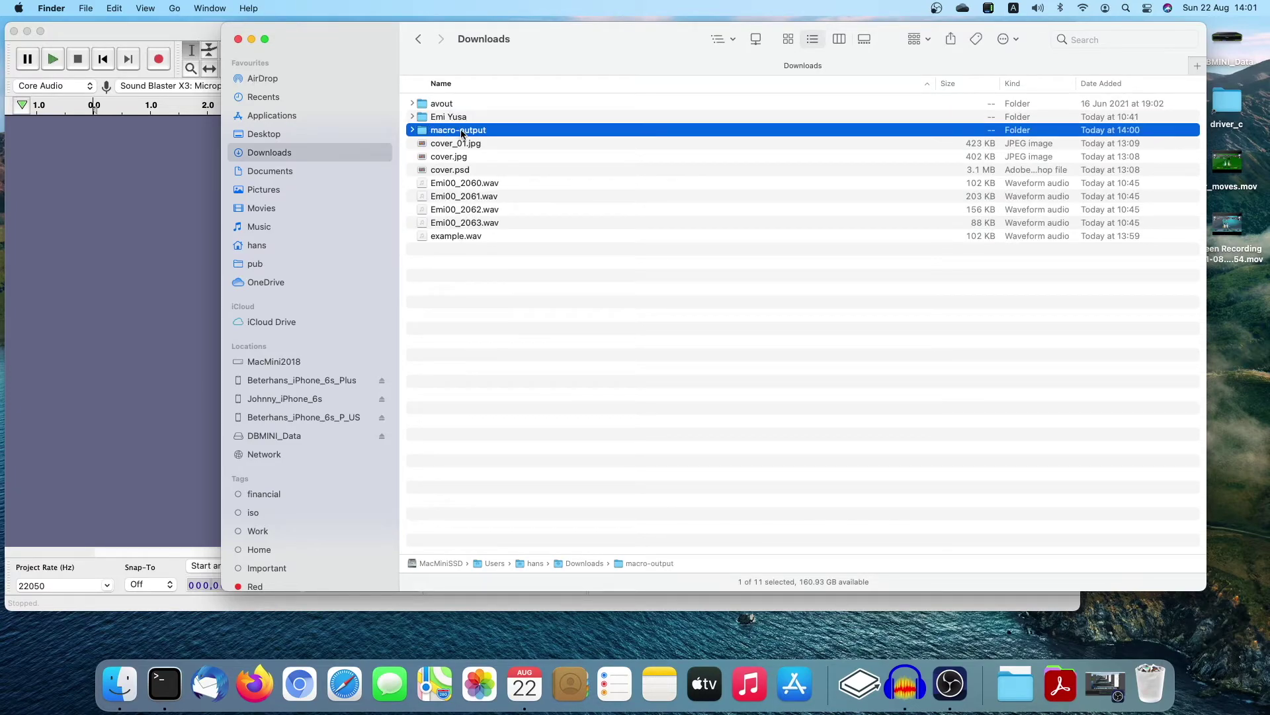
{"action": "double_click", "coordinate": [461, 133]}
{"action": "left_click", "coordinate": [462, 117]}
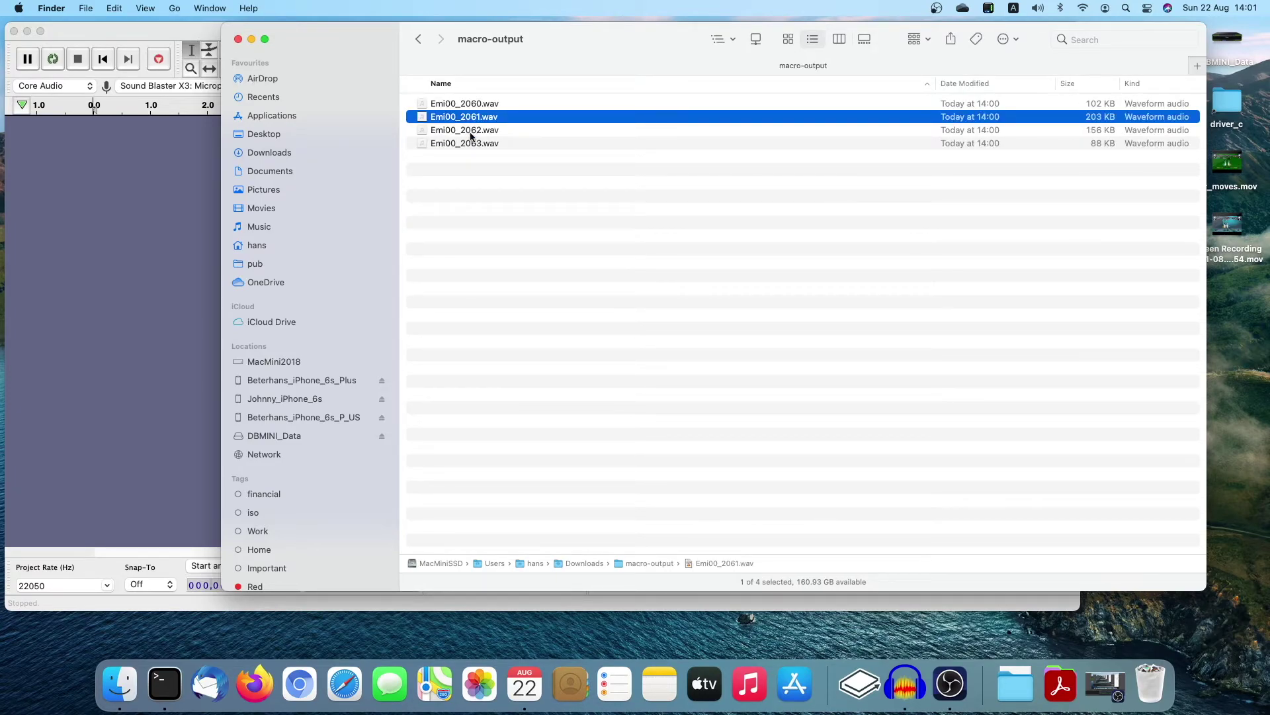
Import and play the processed Emi00_2061.wav, remove its track, and return to macro-output
{"action": "left_click_drag", "start_coordinate": [477, 123], "coordinate": [199, 239]}
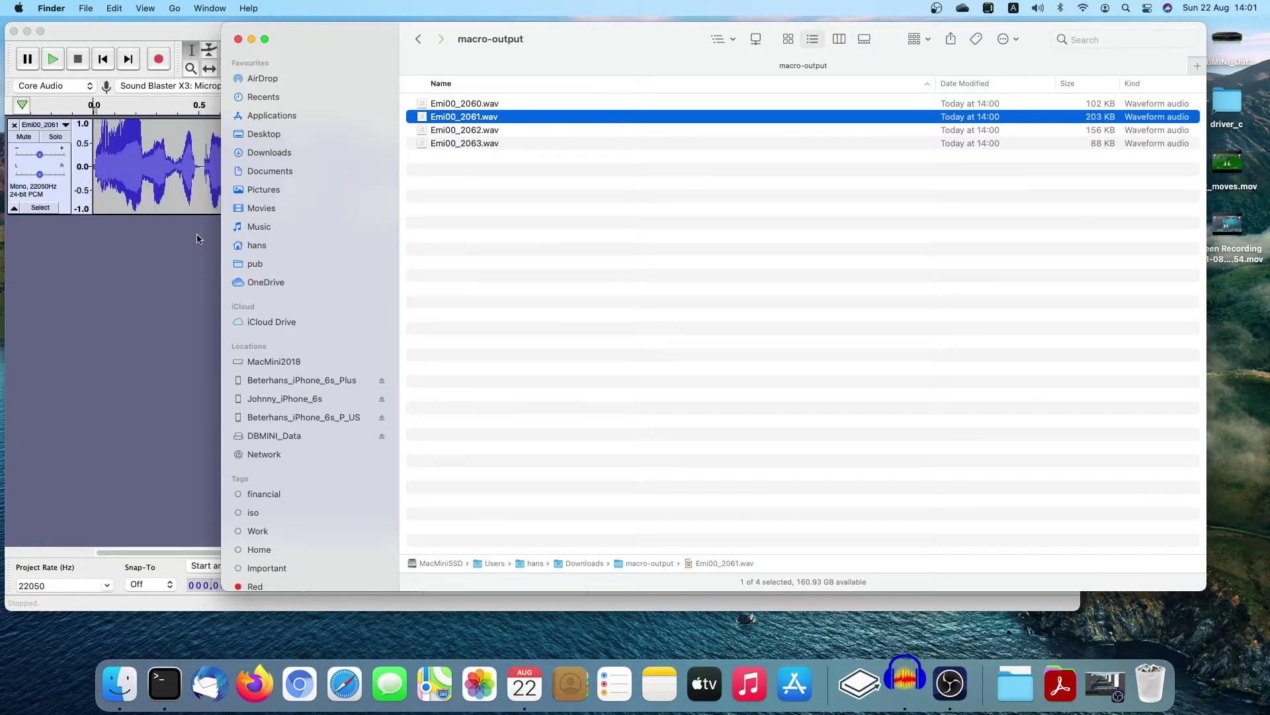
{"action": "left_click", "coordinate": [197, 239]}
{"action": "left_click", "coordinate": [53, 60]}
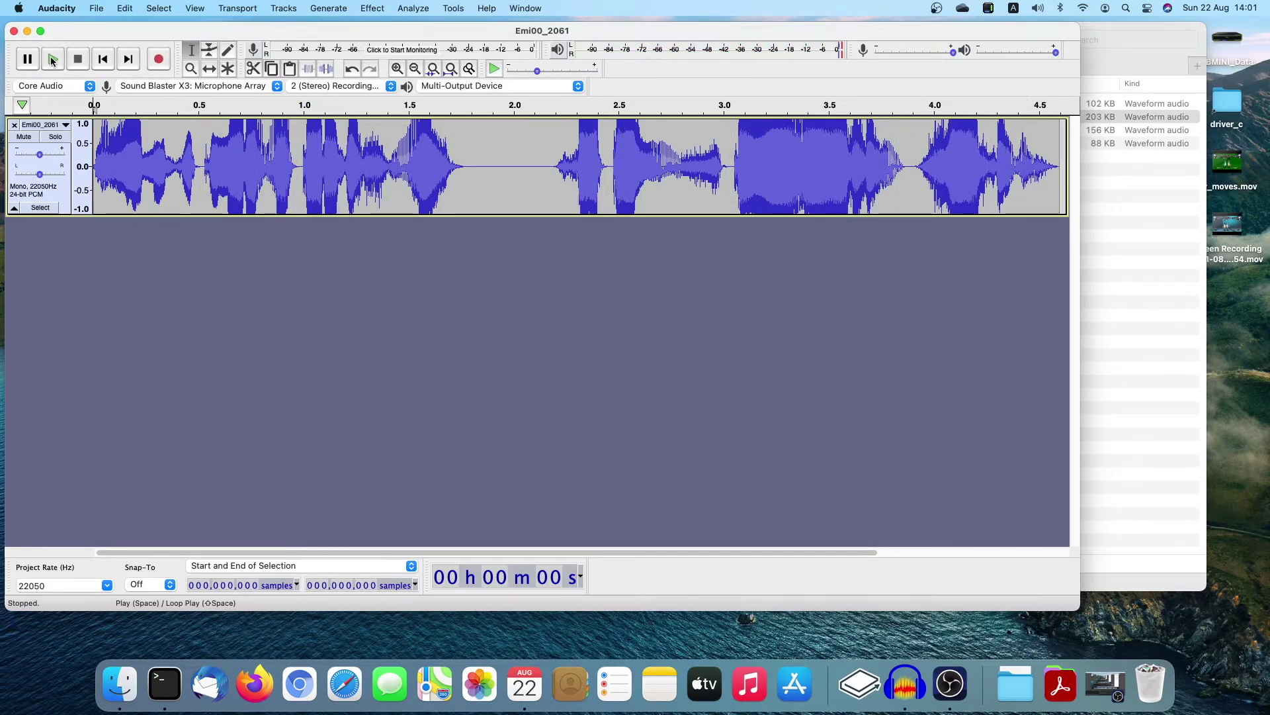
{"action": "left_click", "coordinate": [14, 124]}
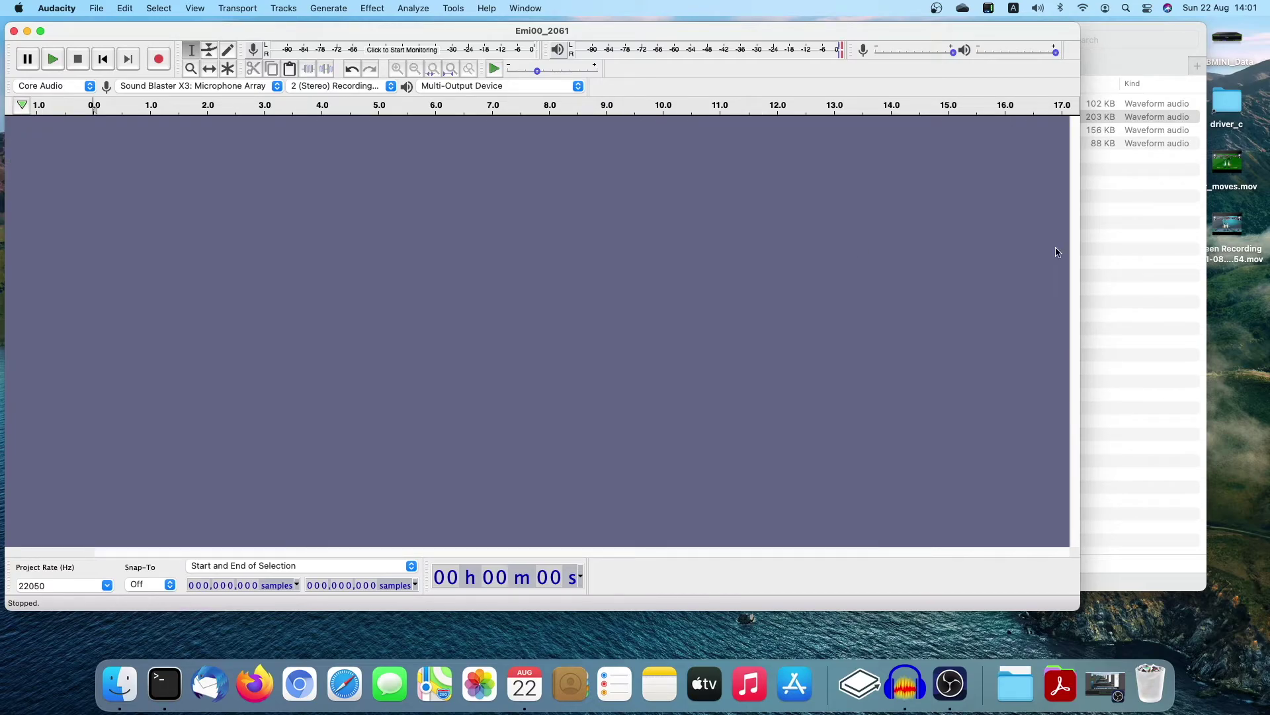
{"action": "key", "text": "super+Tab"}
{"action": "left_click", "coordinate": [803, 254]}
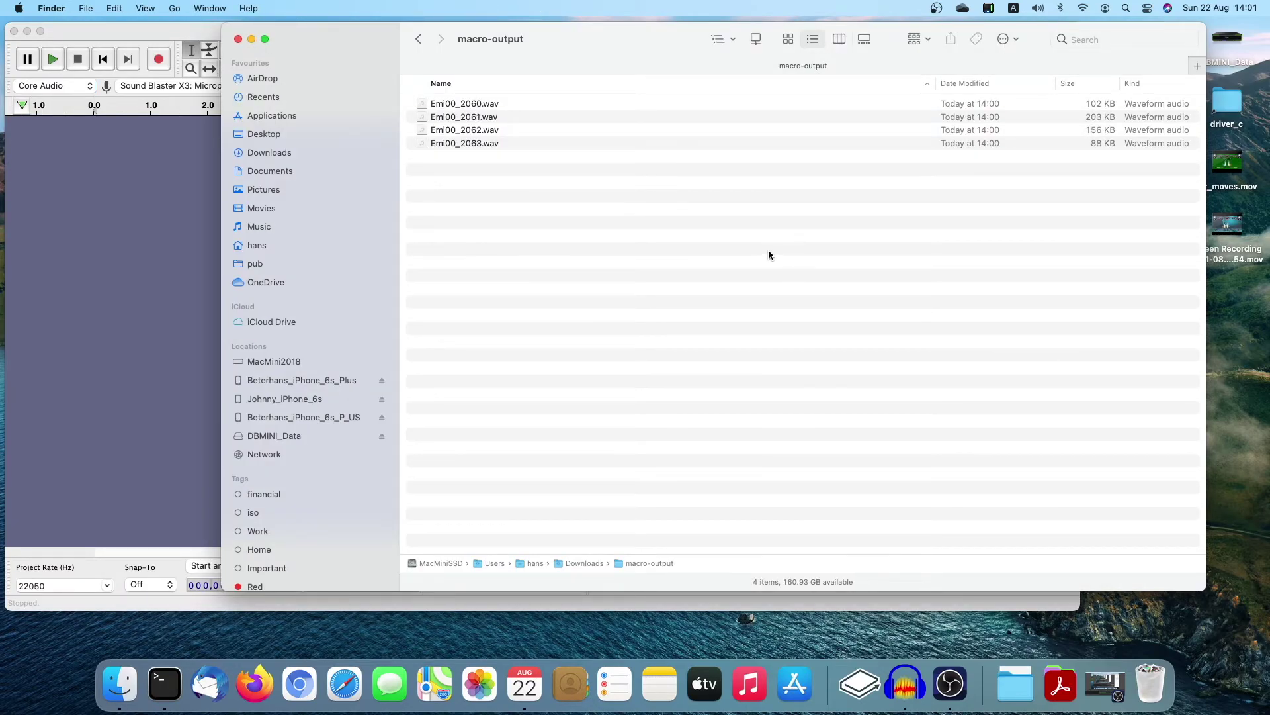
Go up from macro-output to Downloads and select the macro-output folder briefly
{"action": "key", "text": "super+Up"}
{"action": "left_click", "coordinate": [660, 287]}
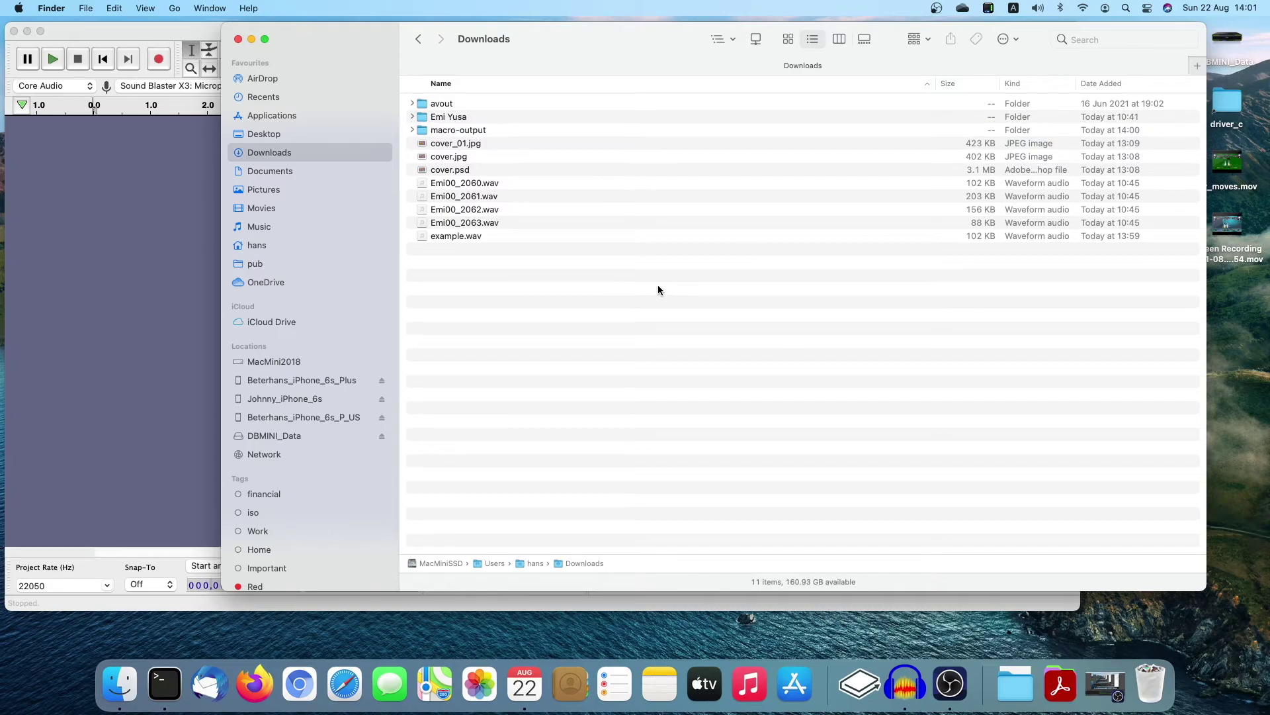
{"action": "left_click", "coordinate": [457, 131]}
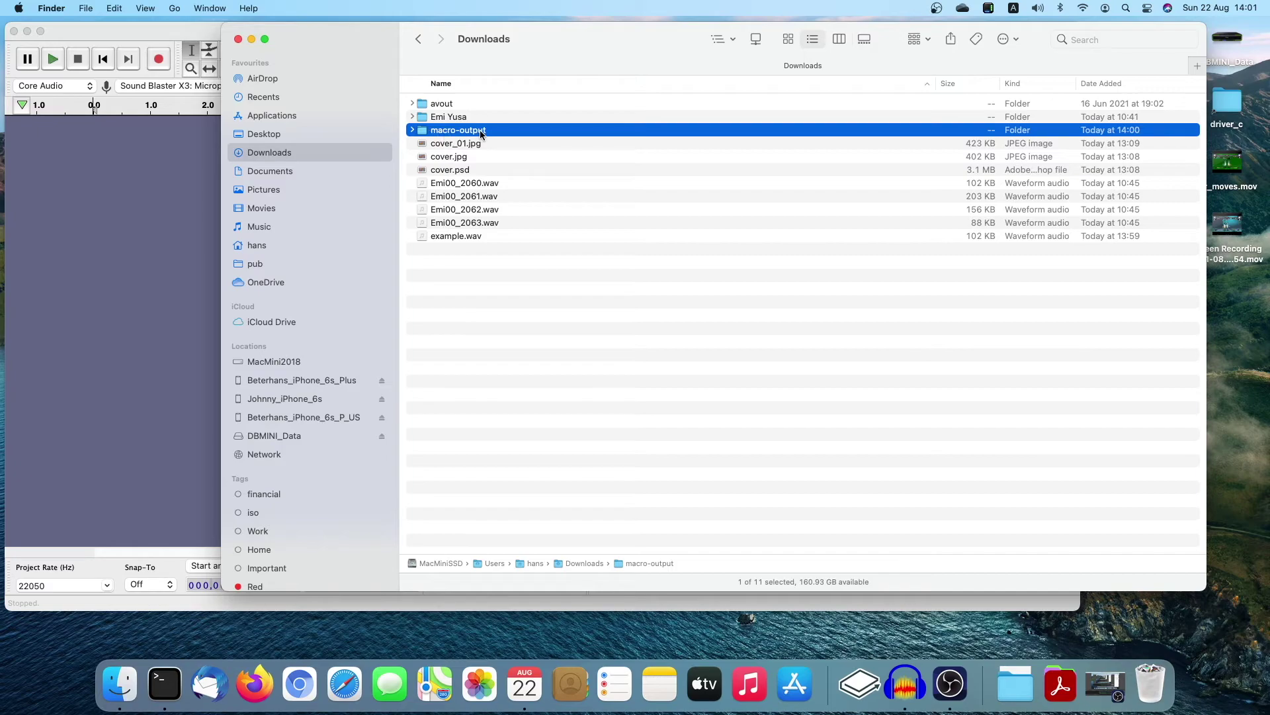
{"action": "left_click", "coordinate": [515, 285]}
{"action": "left_click", "coordinate": [466, 129]}
{"action": "left_click", "coordinate": [481, 277]}
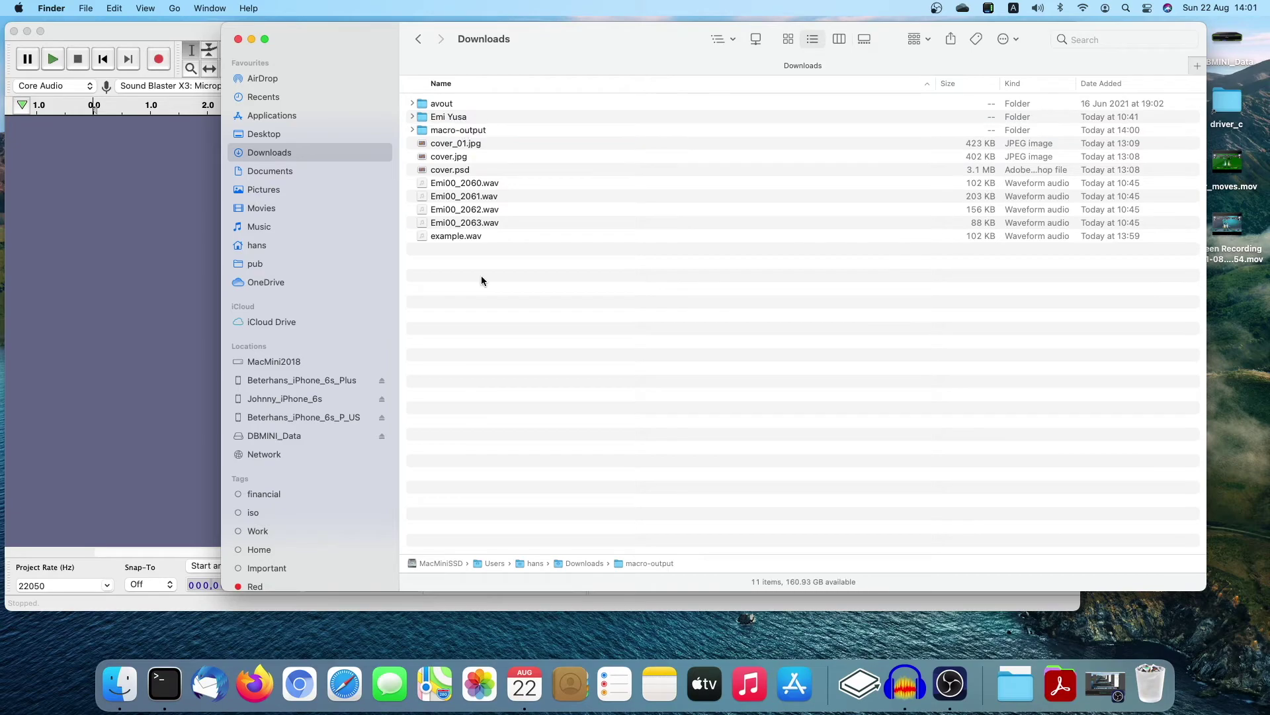
Visit Documents, return to Downloads, and select the original Emi00_2060, 2062 and 2063 WAVs
{"action": "left_click", "coordinate": [266, 171]}
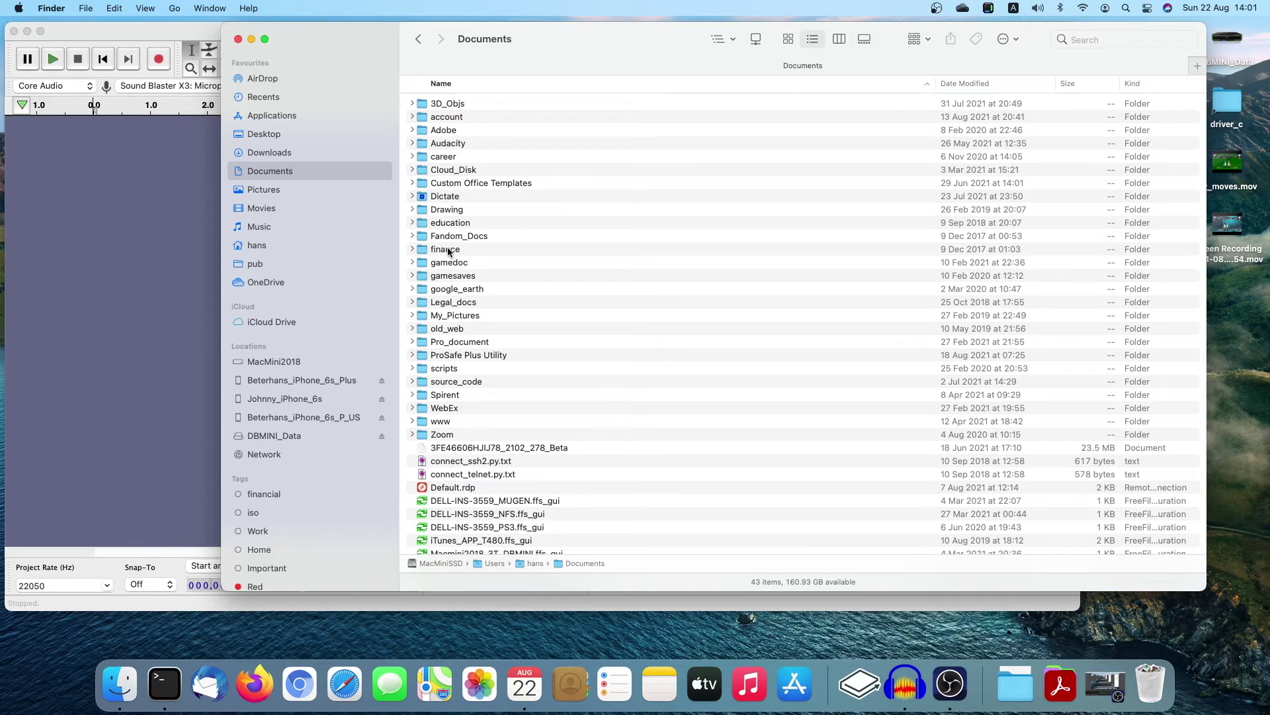
{"action": "left_click", "coordinate": [293, 155]}
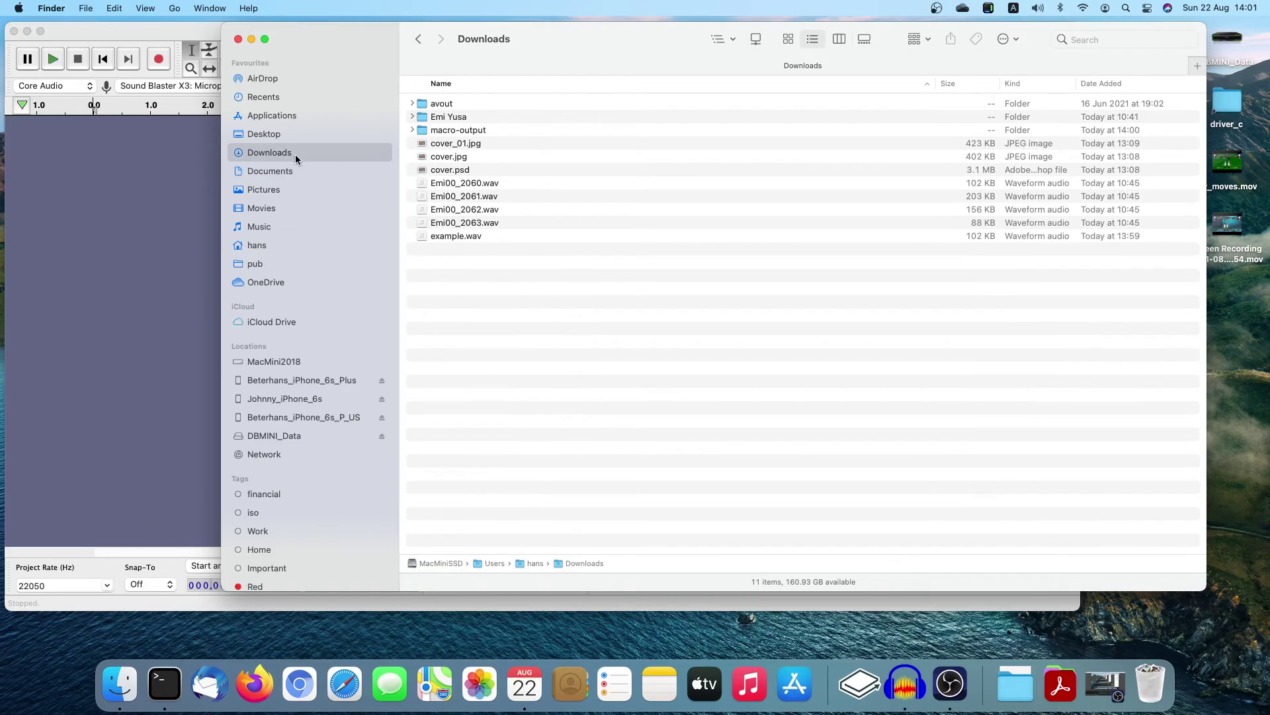
{"action": "left_click", "coordinate": [488, 184]}
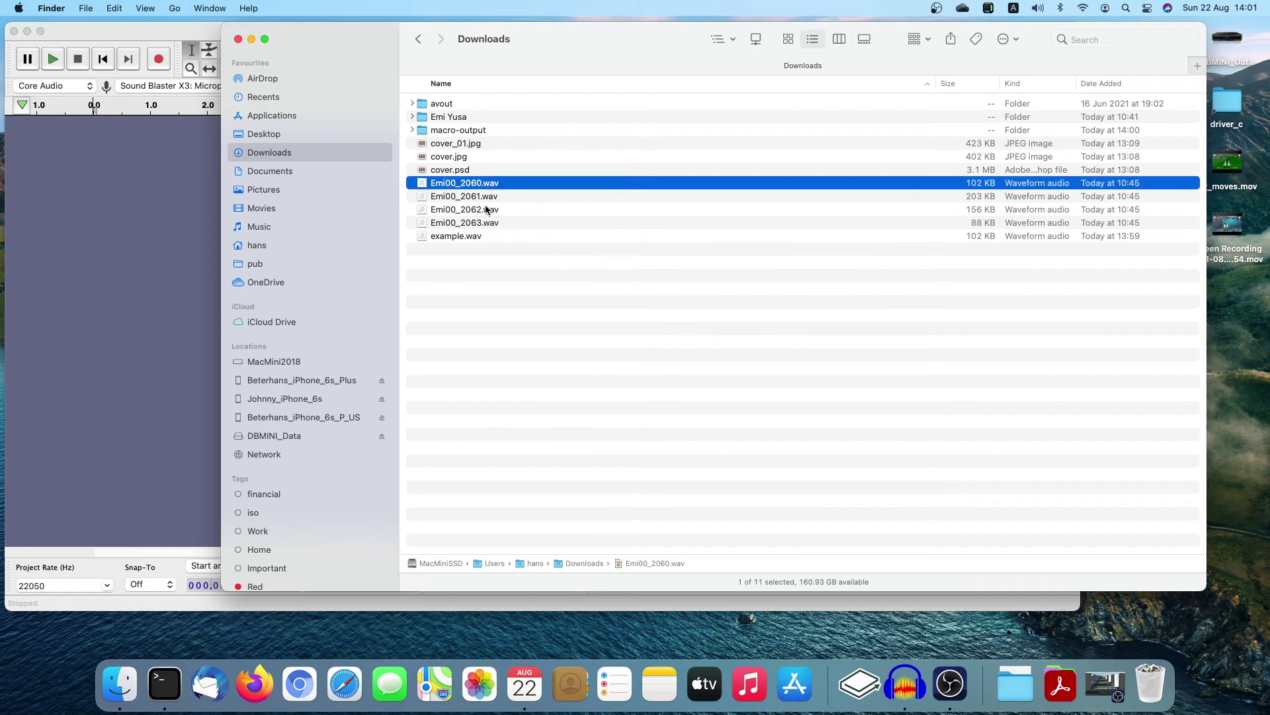
{"action": "left_click", "coordinate": [466, 132]}
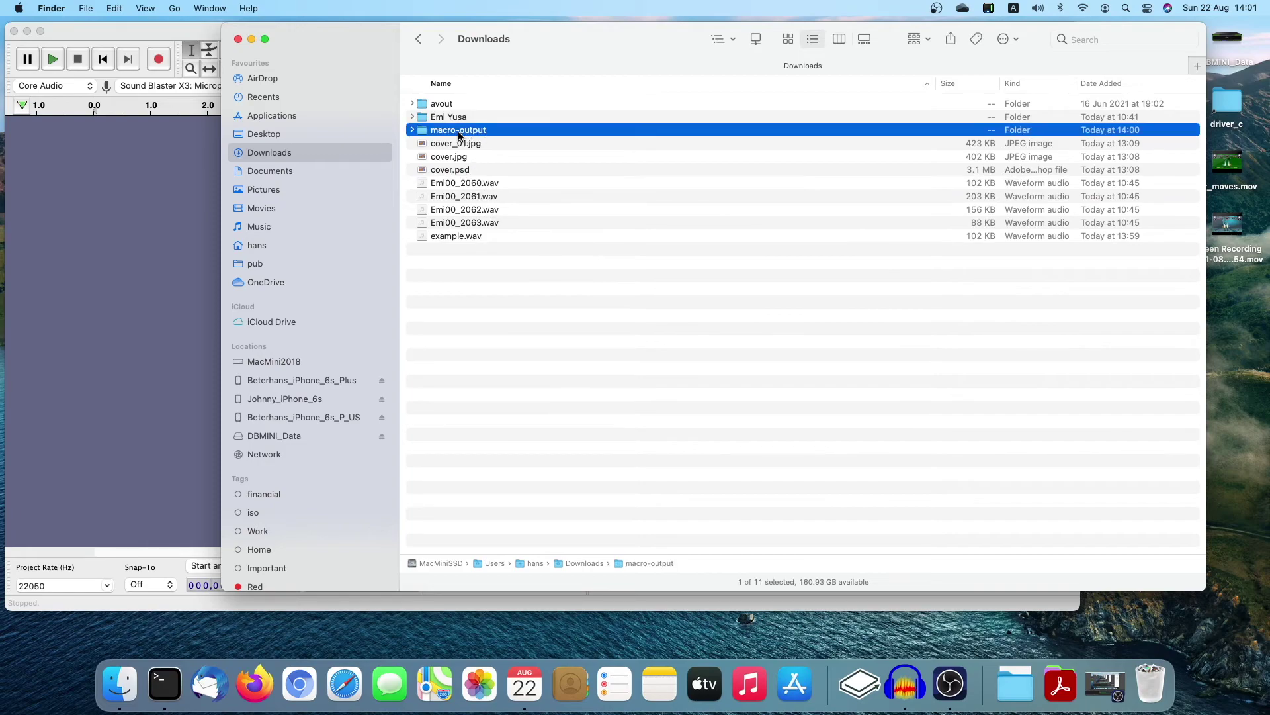
{"action": "left_click", "coordinate": [481, 186]}
{"action": "left_click", "coordinate": [483, 208]}
{"action": "left_click", "coordinate": [482, 223]}
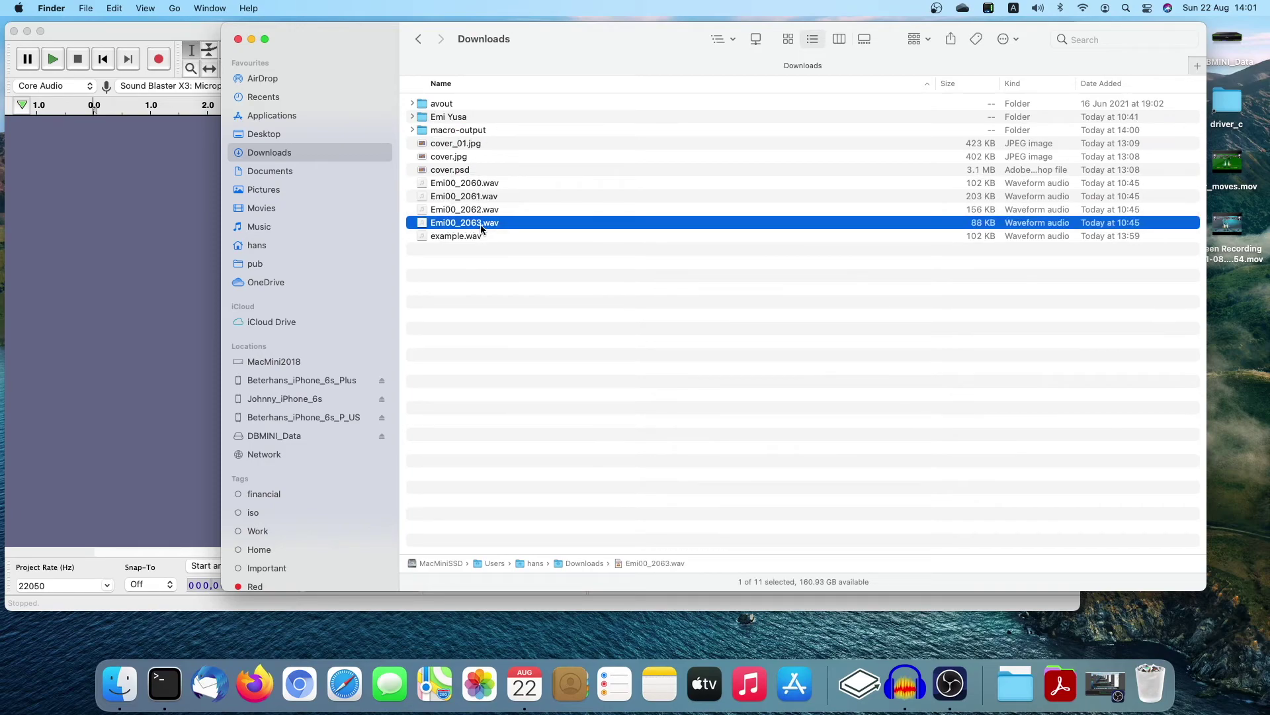